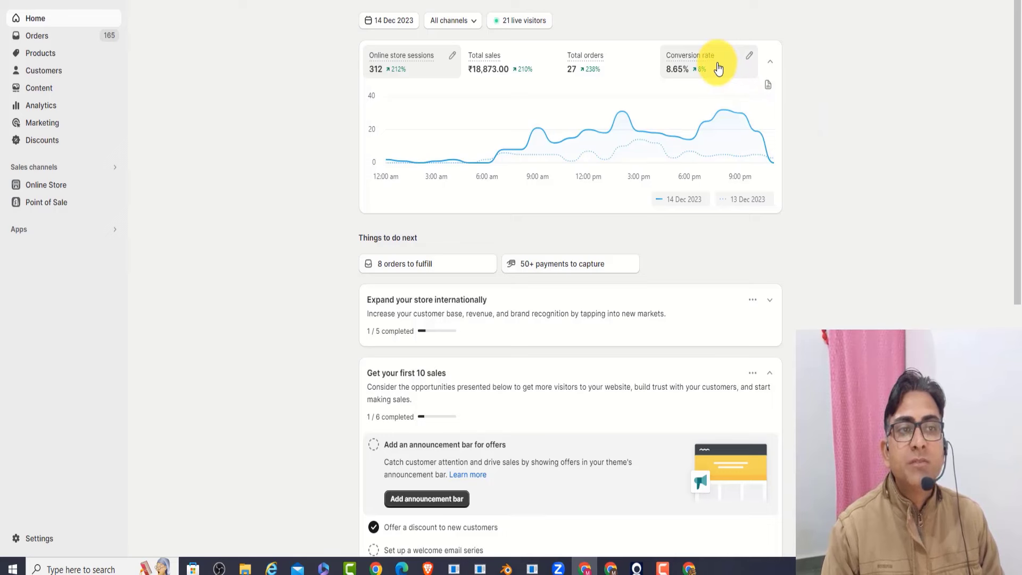
- Show the store's dashboard metrics for the single day 15 December 2023
{"action": "left_click", "coordinate": [404, 21]}
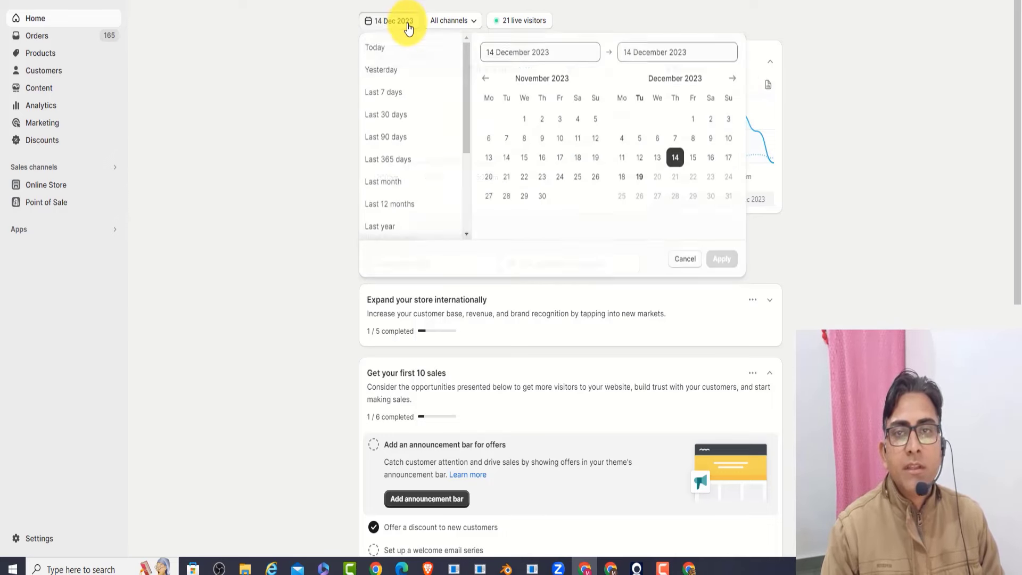
{"action": "left_click", "coordinate": [693, 158]}
{"action": "left_click", "coordinate": [692, 157]}
{"action": "left_click", "coordinate": [720, 259]}
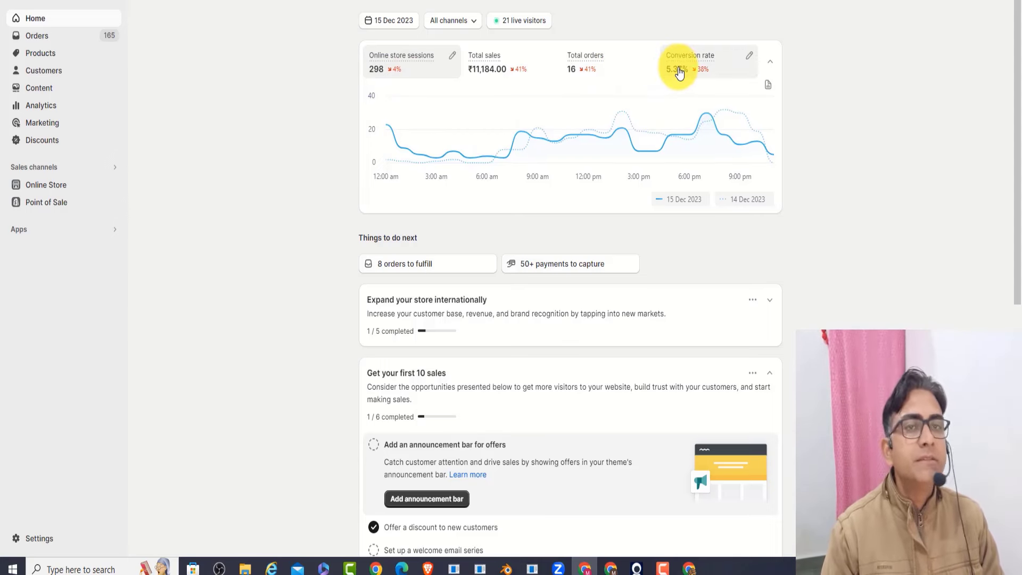
- Change the dashboard date to 16 December 2023 and check that day's conversion rate
{"action": "left_click", "coordinate": [389, 21]}
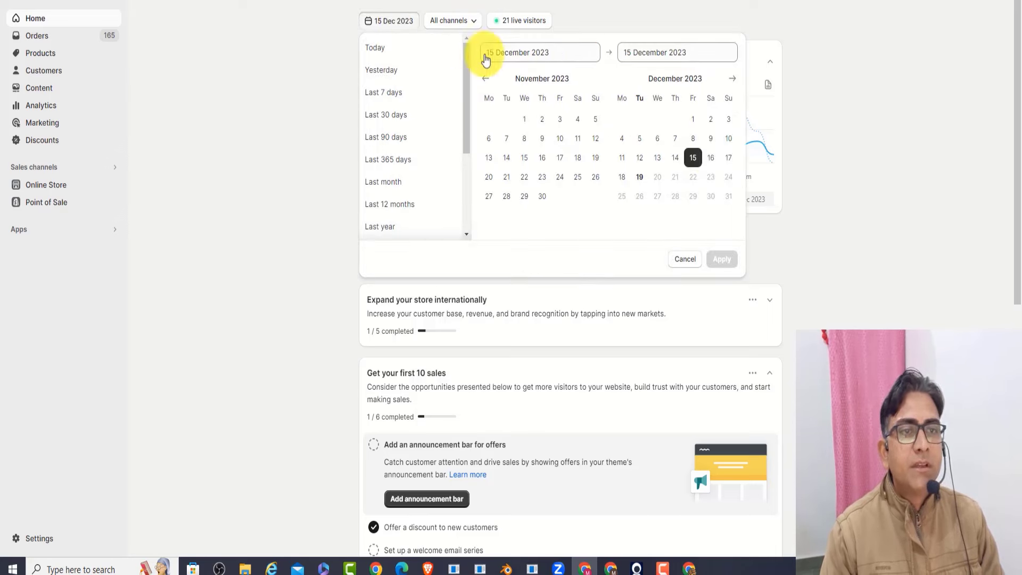
{"action": "left_click", "coordinate": [712, 158]}
{"action": "left_click", "coordinate": [722, 259]}
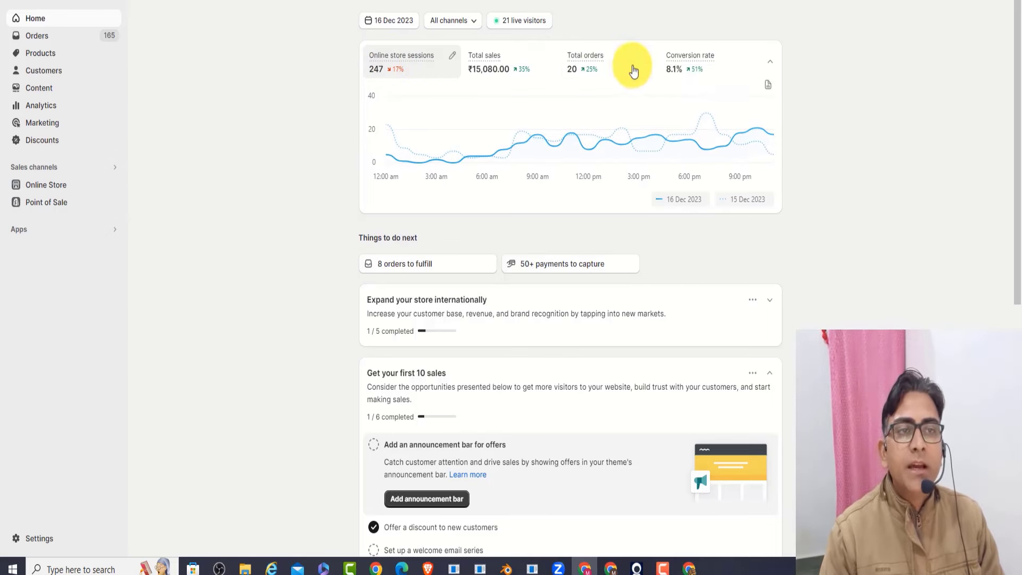
{"action": "mouse_move", "coordinate": [691, 65]}
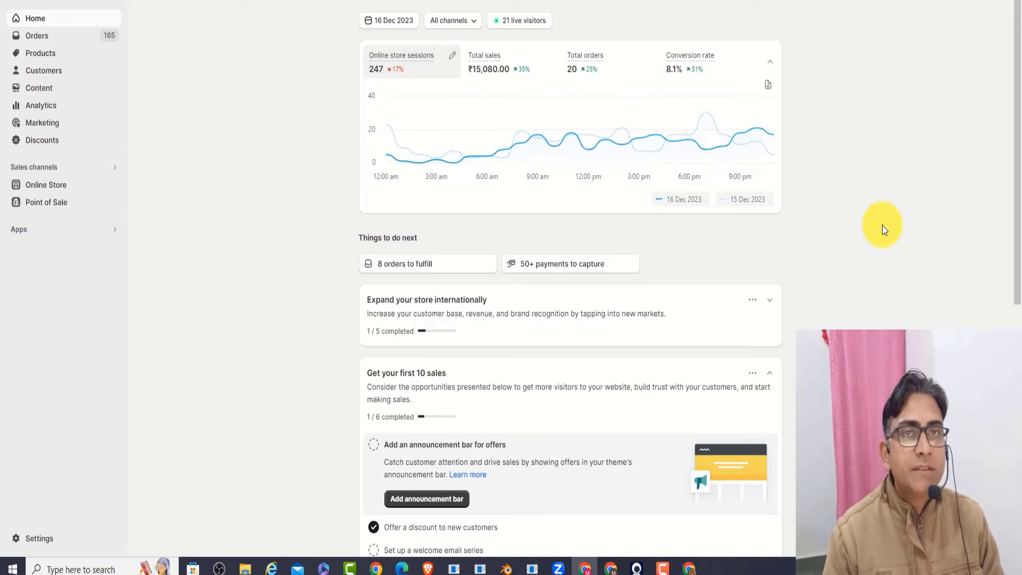
- Change the dashboard date to 17 December 2023 to view that day's sales metrics
{"action": "left_click", "coordinate": [398, 21]}
{"action": "left_click", "coordinate": [732, 162]}
{"action": "left_click", "coordinate": [730, 160]}
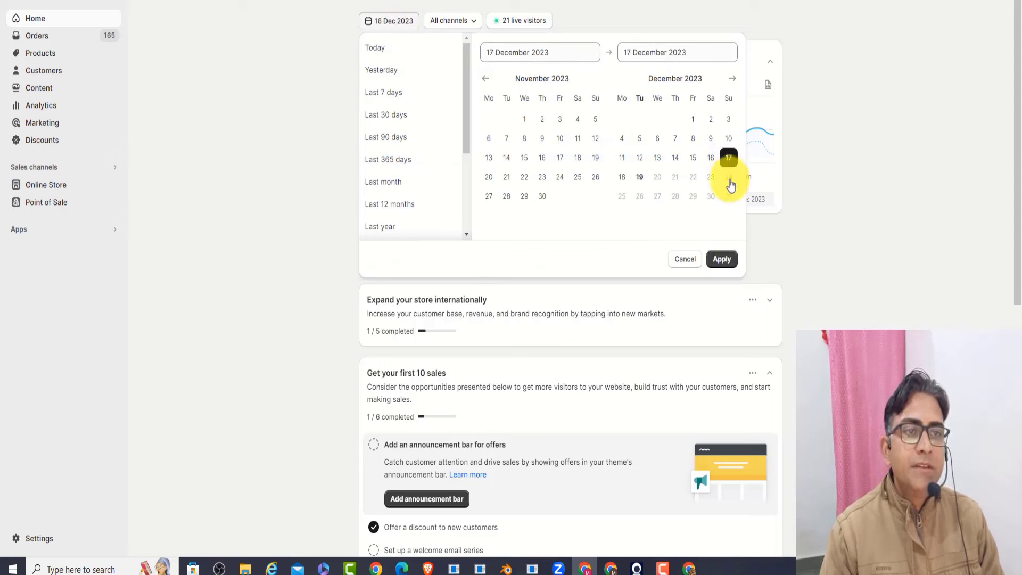
{"action": "left_click", "coordinate": [722, 260]}
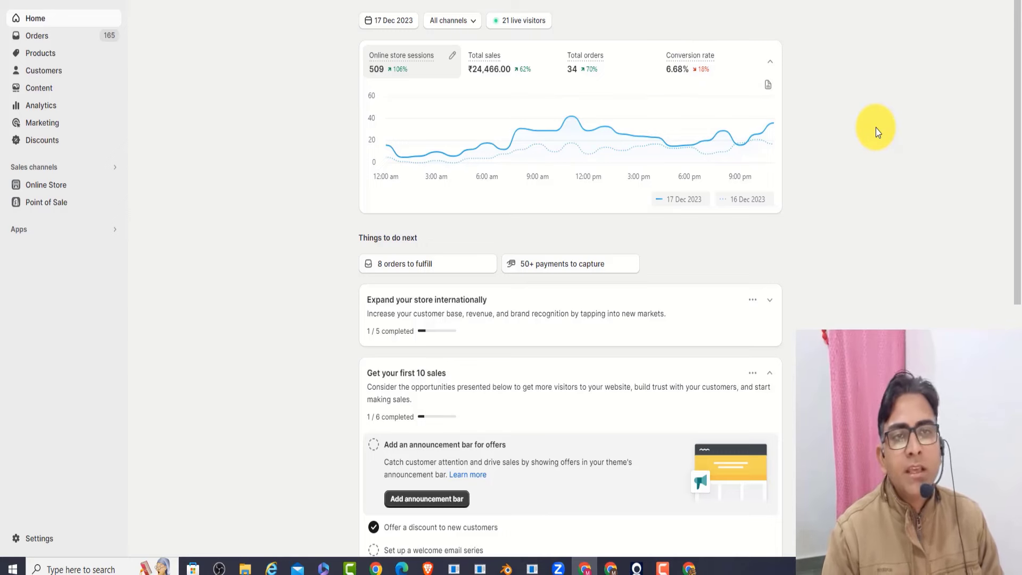
- Set the dashboard date range to 17 December through 18 December 2023
{"action": "left_click", "coordinate": [388, 21]}
{"action": "left_click", "coordinate": [621, 177]}
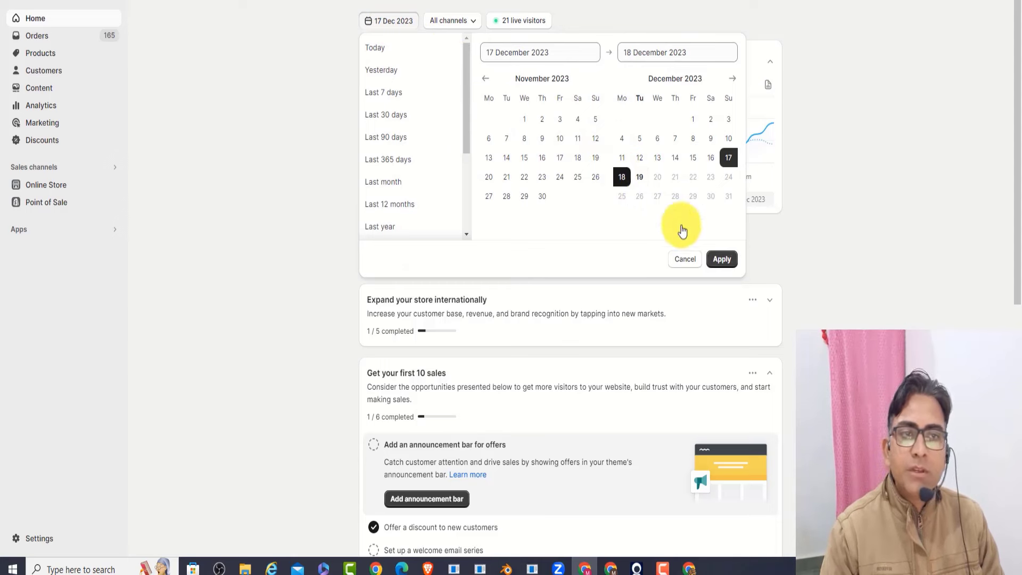
{"action": "left_click", "coordinate": [723, 261]}
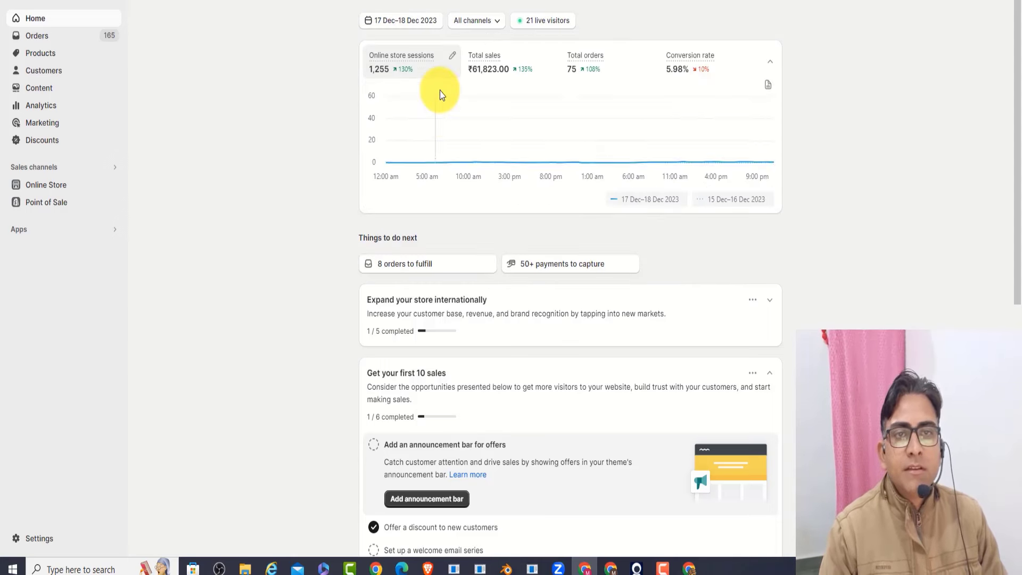
- Limit the dashboard to 18 December 2023 only and check that day's conversion rate
{"action": "left_click", "coordinate": [418, 23]}
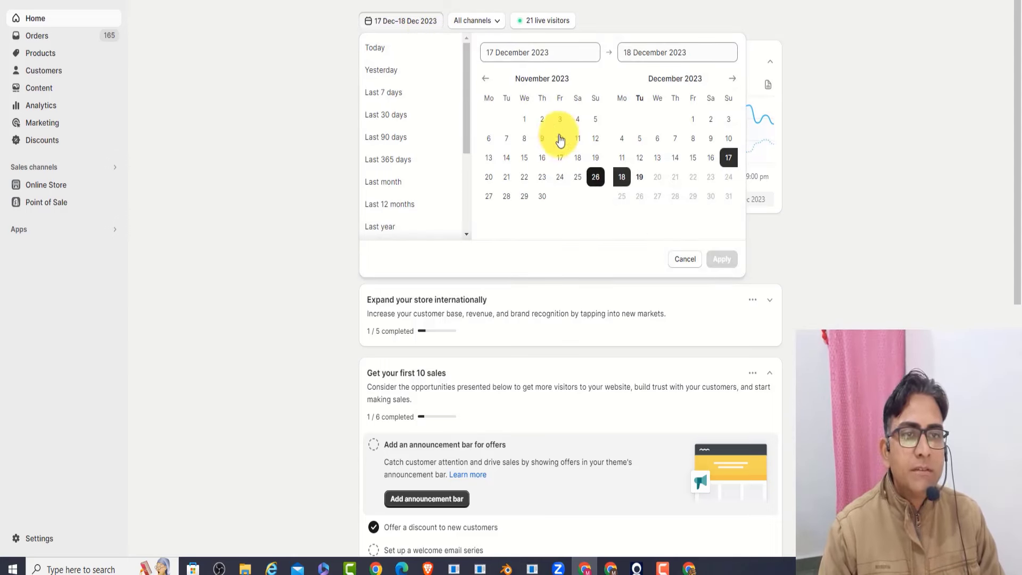
{"action": "left_click", "coordinate": [621, 178]}
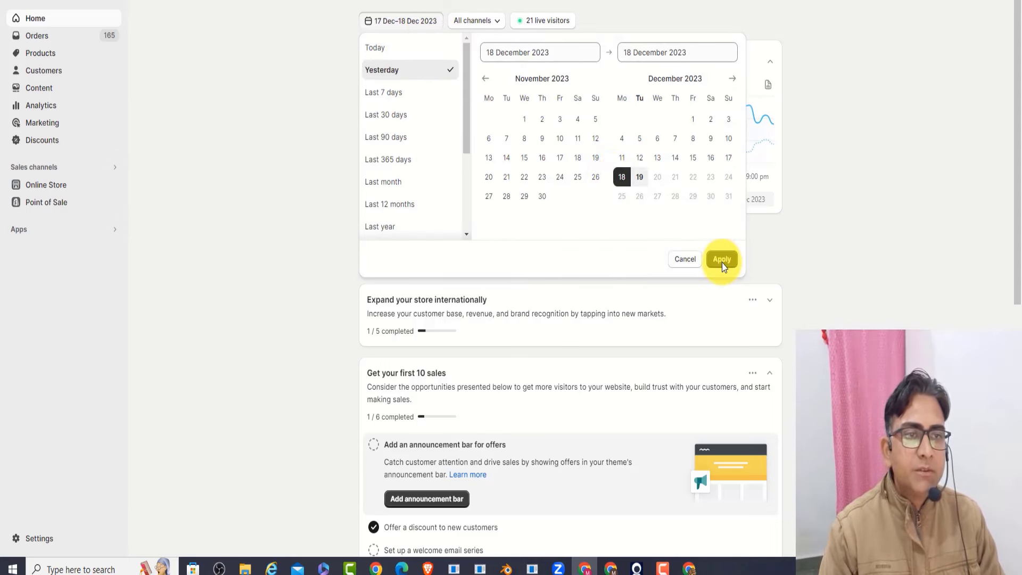
{"action": "left_click", "coordinate": [721, 259]}
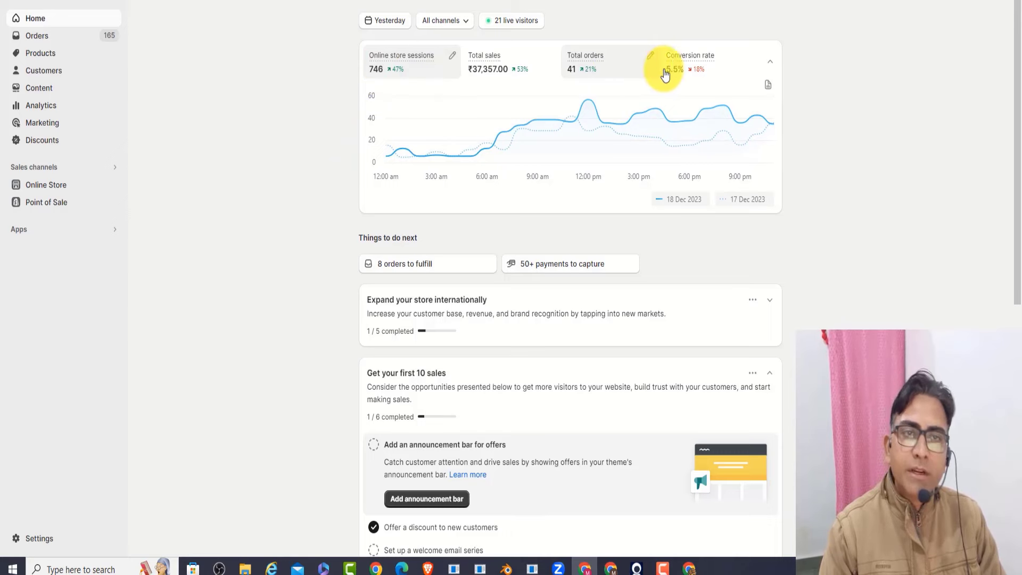
{"action": "mouse_move", "coordinate": [699, 75]}
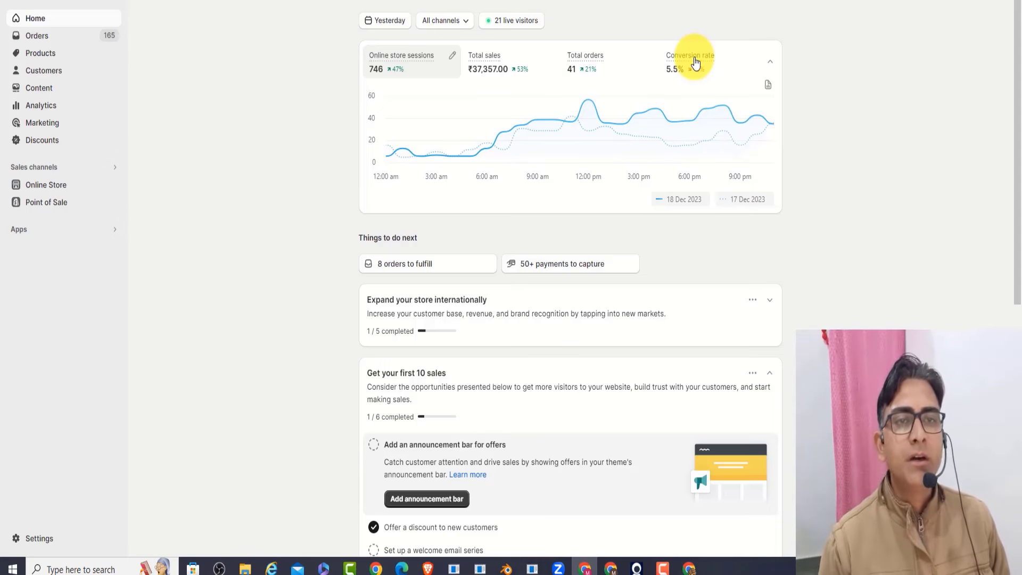
- Change the dashboard date to today, 19 December 2023, to view the current day's metrics
{"action": "left_click", "coordinate": [397, 20]}
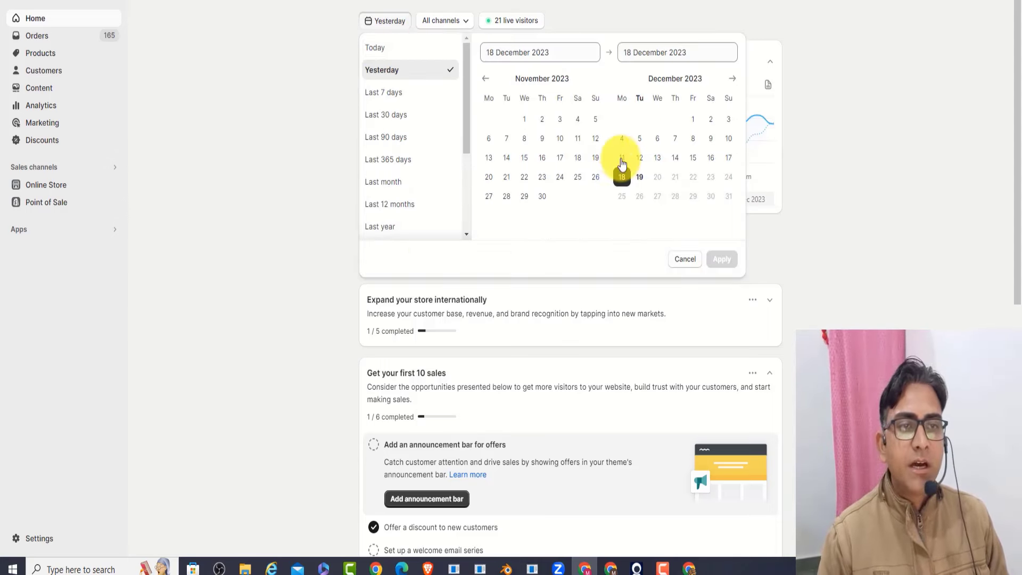
{"action": "left_click", "coordinate": [638, 176]}
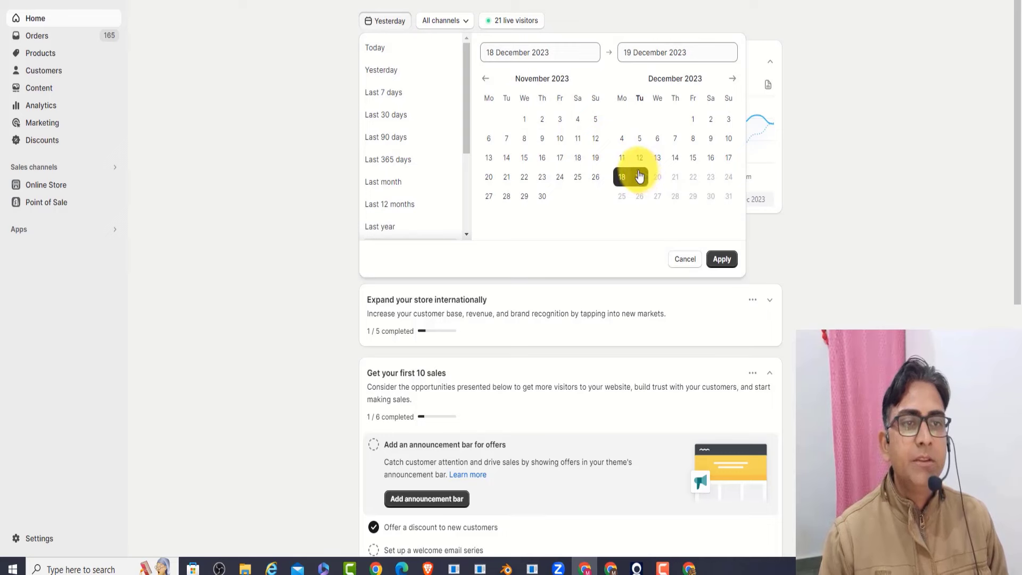
{"action": "left_click", "coordinate": [722, 259]}
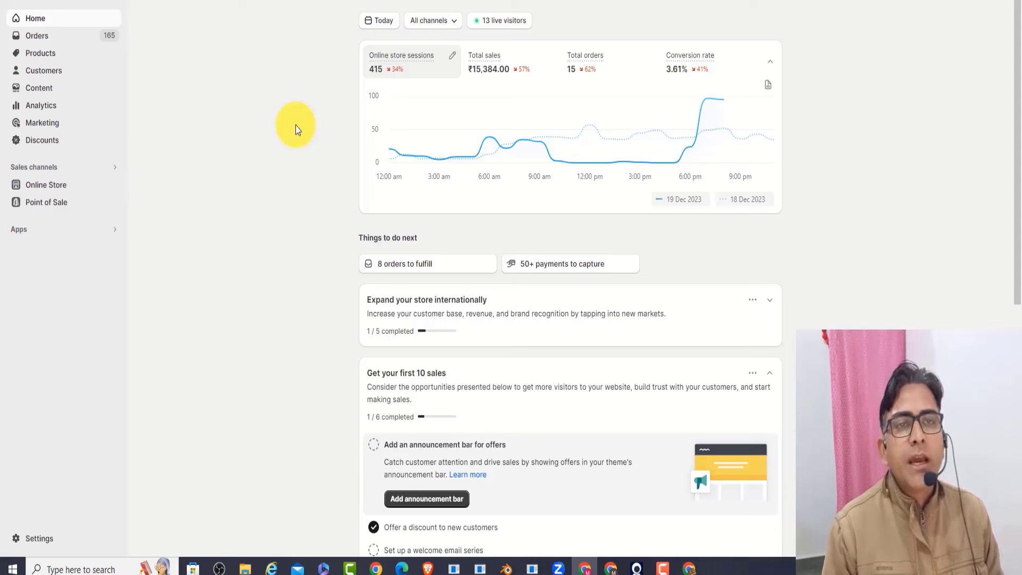
- Inspect today's sessions chart and order figures, and switch the chart to total orders
{"action": "mouse_move", "coordinate": [696, 136]}
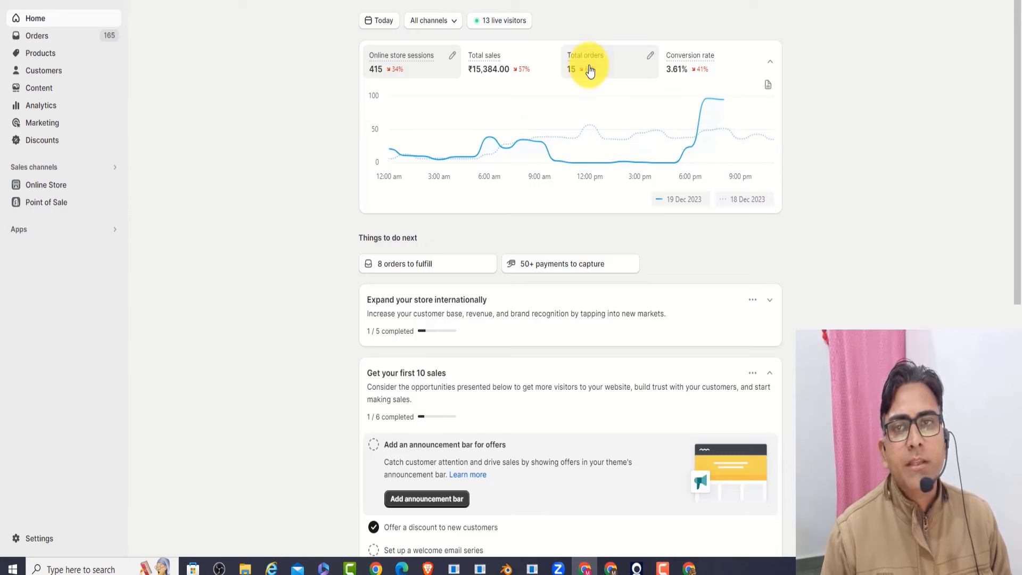
{"action": "mouse_move", "coordinate": [590, 70]}
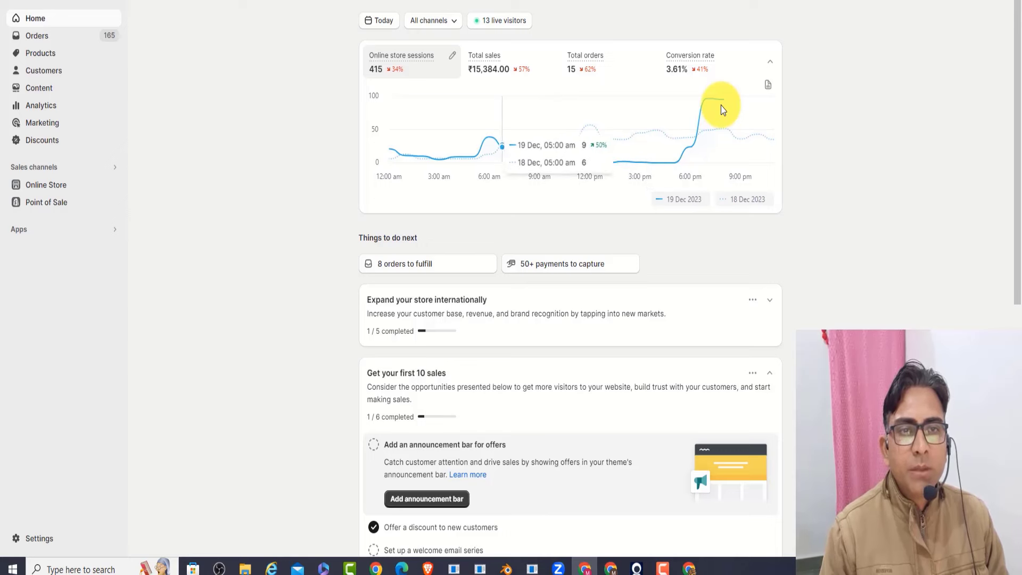
{"action": "left_click", "coordinate": [585, 65]}
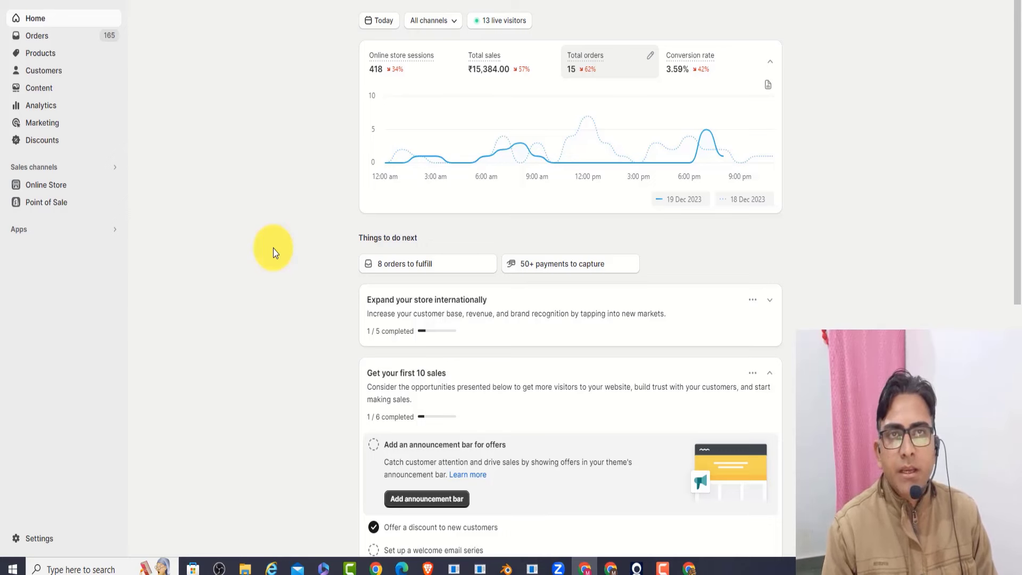
- Set the dashboard date range to 9 December through 19 December 2023
{"action": "left_click", "coordinate": [382, 20]}
{"action": "left_click", "coordinate": [710, 139]}
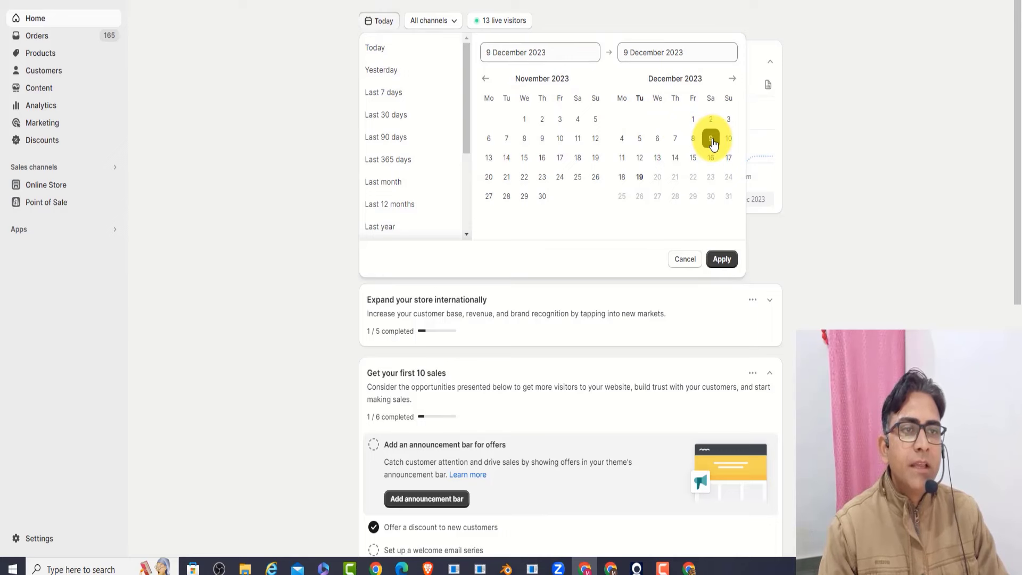
{"action": "left_click", "coordinate": [644, 181]}
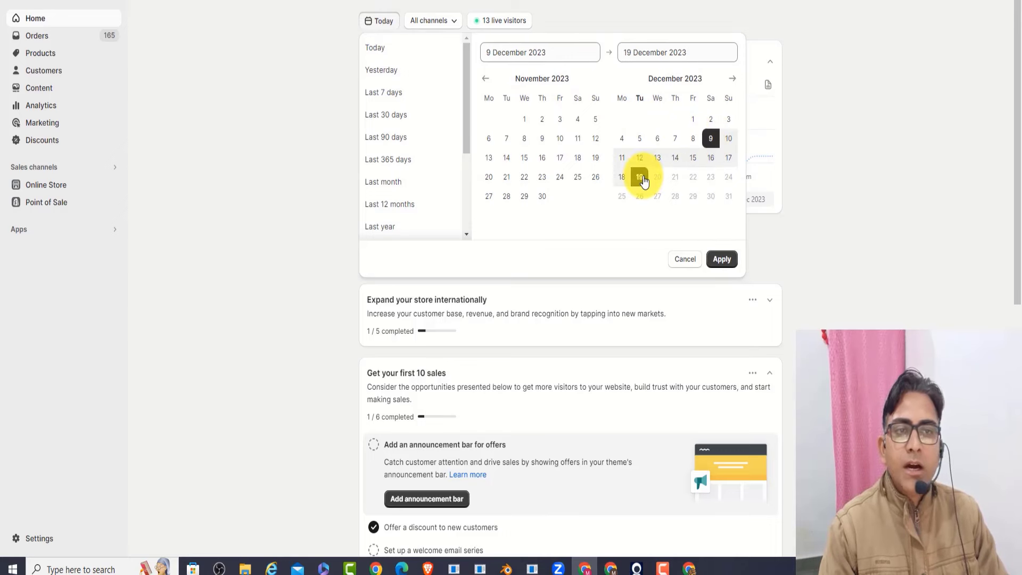
{"action": "left_click", "coordinate": [722, 259]}
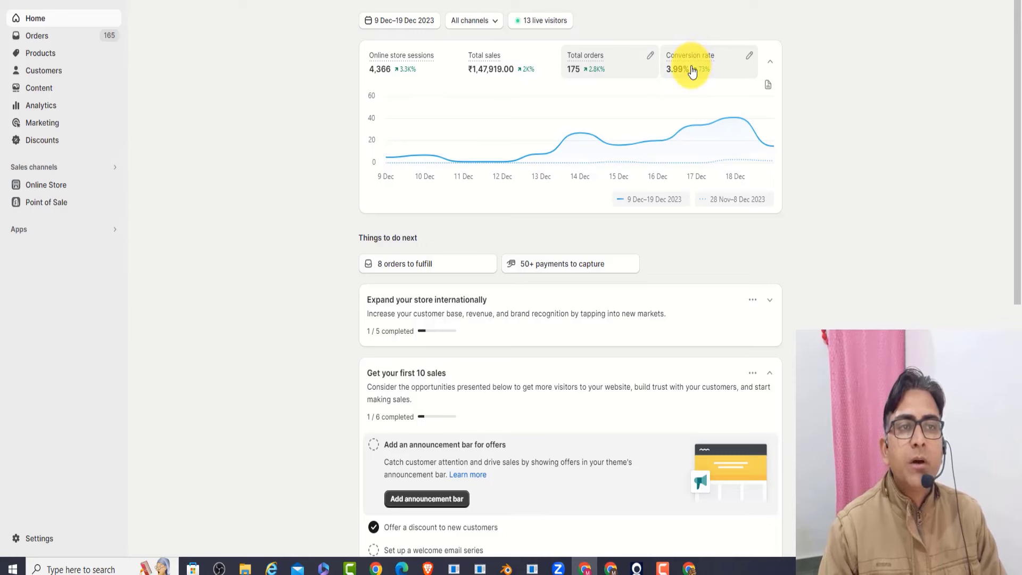
- Change the dashboard date to the single day 11 December 2023
{"action": "left_click", "coordinate": [426, 23]}
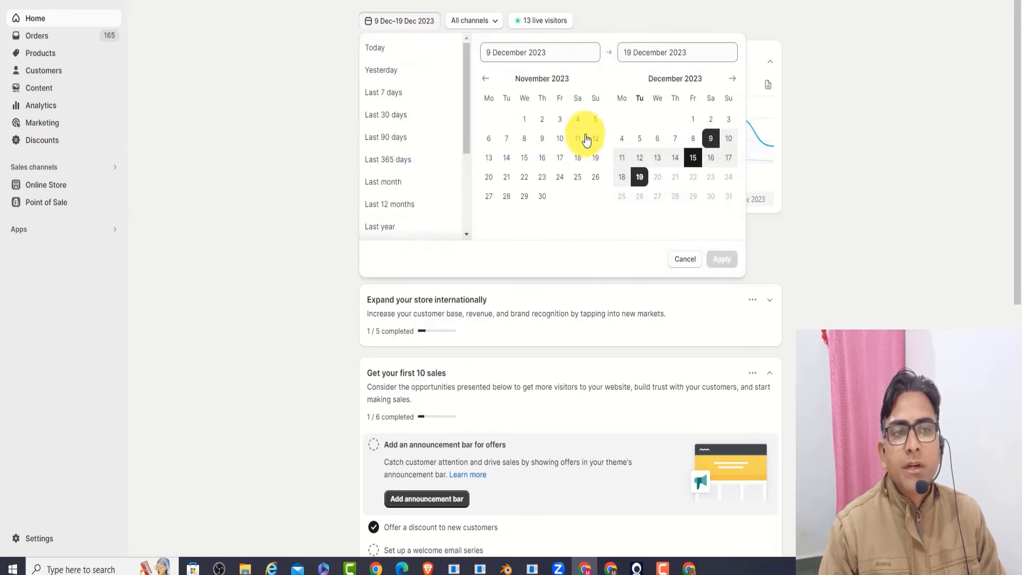
{"action": "left_click", "coordinate": [621, 159]}
{"action": "left_click", "coordinate": [716, 259]}
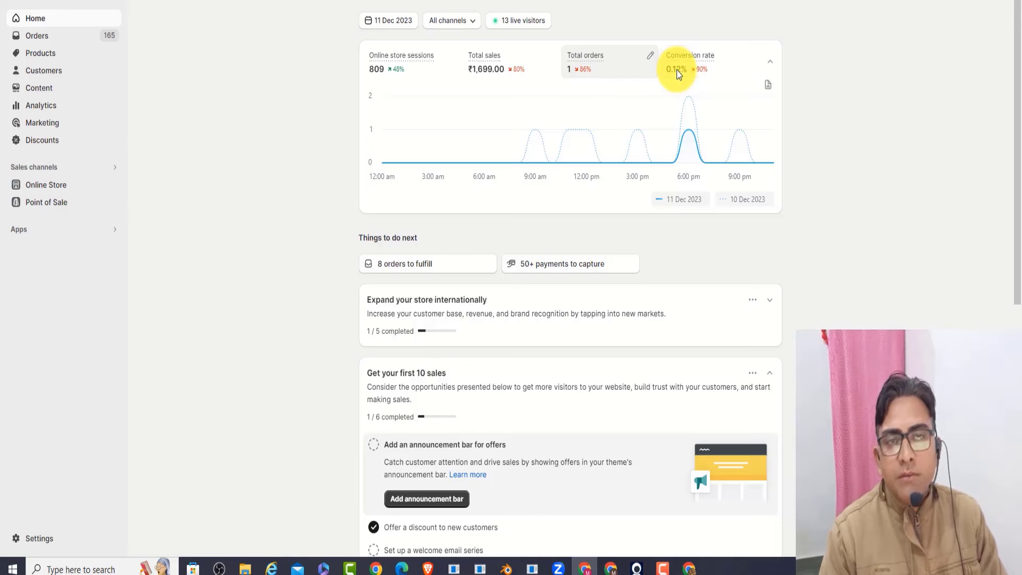
- Set the dashboard date range to 14 December through 19 December 2023
{"action": "left_click", "coordinate": [392, 21]}
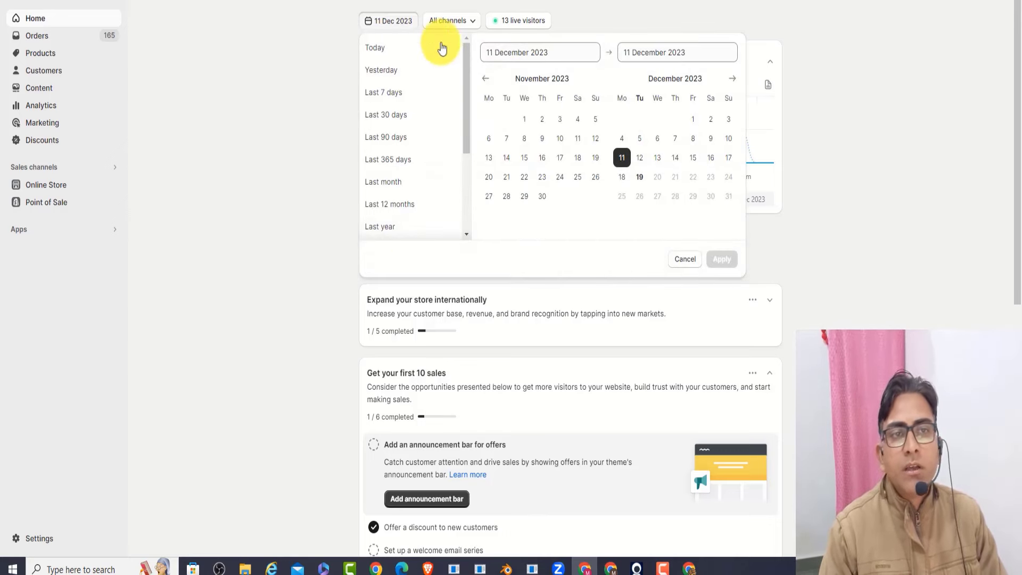
{"action": "left_click", "coordinate": [675, 158]}
{"action": "left_click", "coordinate": [641, 177]}
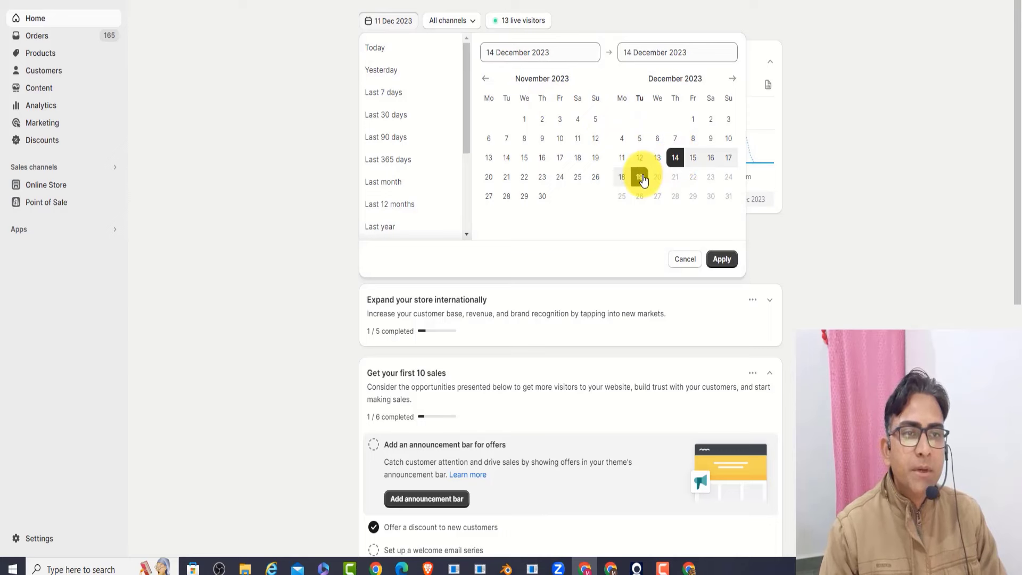
{"action": "left_click", "coordinate": [721, 259]}
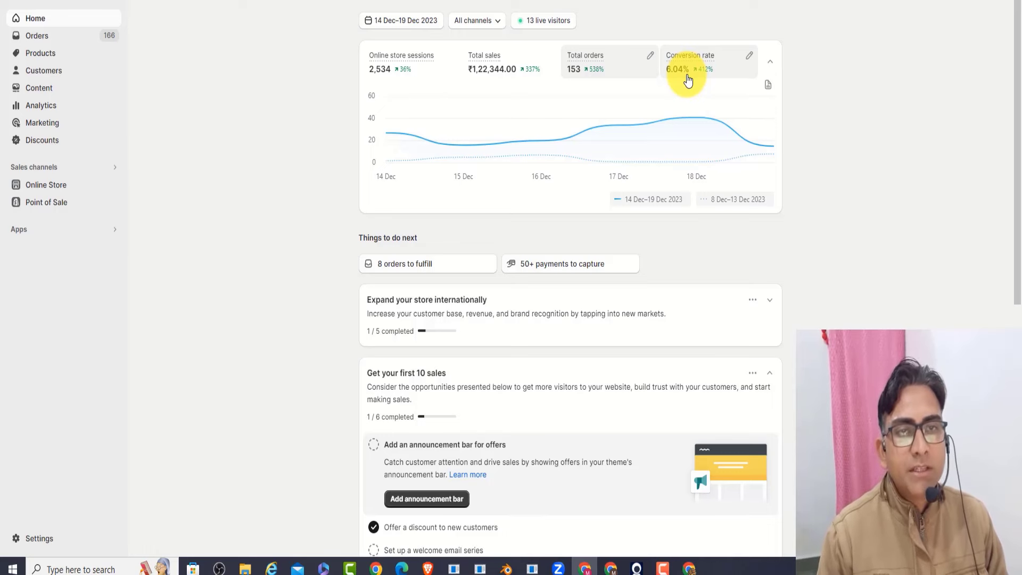
- Reload the dashboard page and show the metrics for today, 19 December 2023
{"action": "right_click", "coordinate": [218, 50]}
{"action": "left_click", "coordinate": [243, 90]}
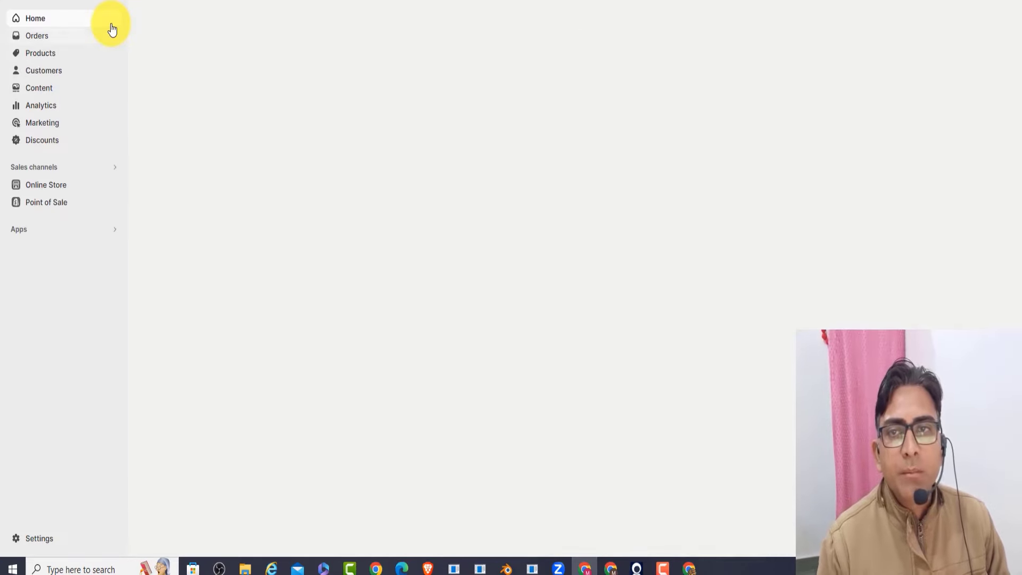
{"action": "left_click", "coordinate": [434, 27]}
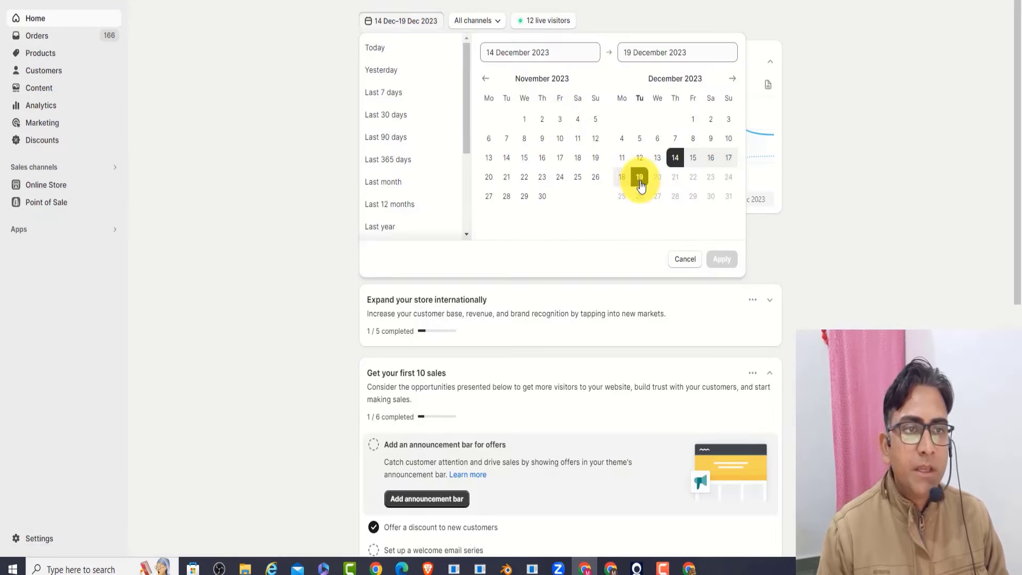
{"action": "left_click", "coordinate": [639, 177]}
{"action": "left_click", "coordinate": [723, 260]}
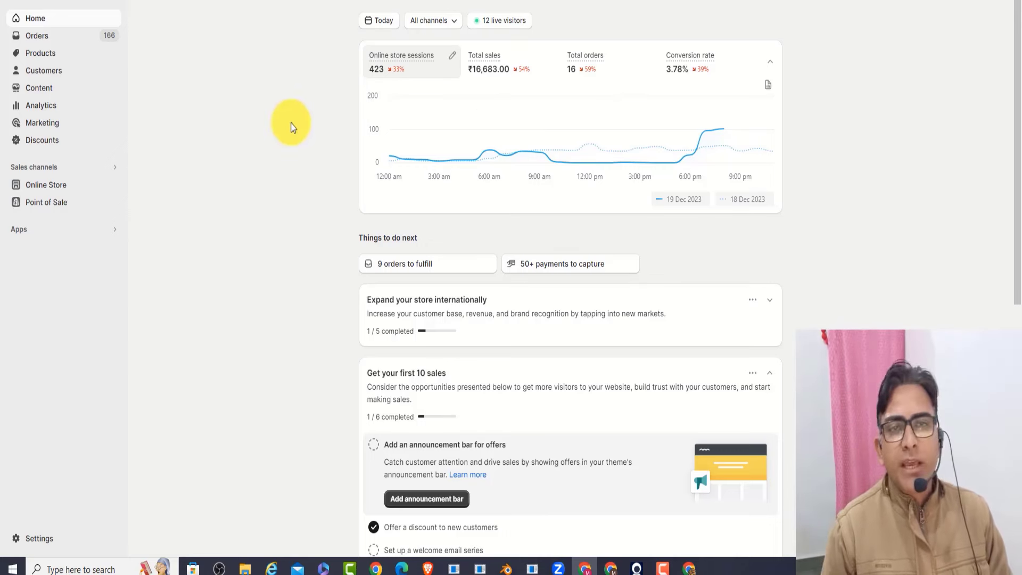
- Widen the dashboard date range to 9 December through 19 December 2023
{"action": "left_click", "coordinate": [382, 20]}
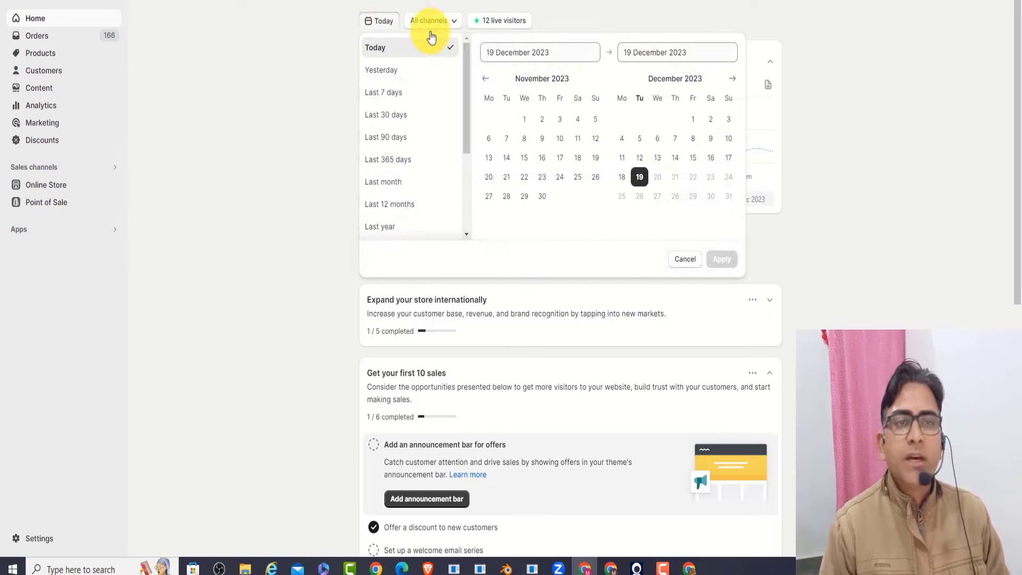
{"action": "left_click", "coordinate": [710, 138]}
{"action": "left_click", "coordinate": [721, 259]}
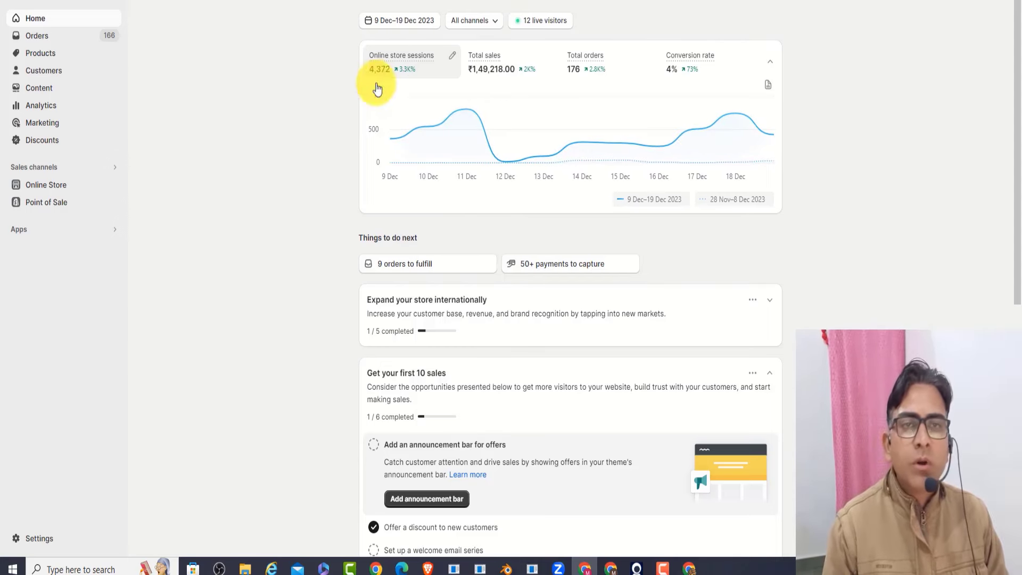
{"action": "left_click", "coordinate": [425, 21]}
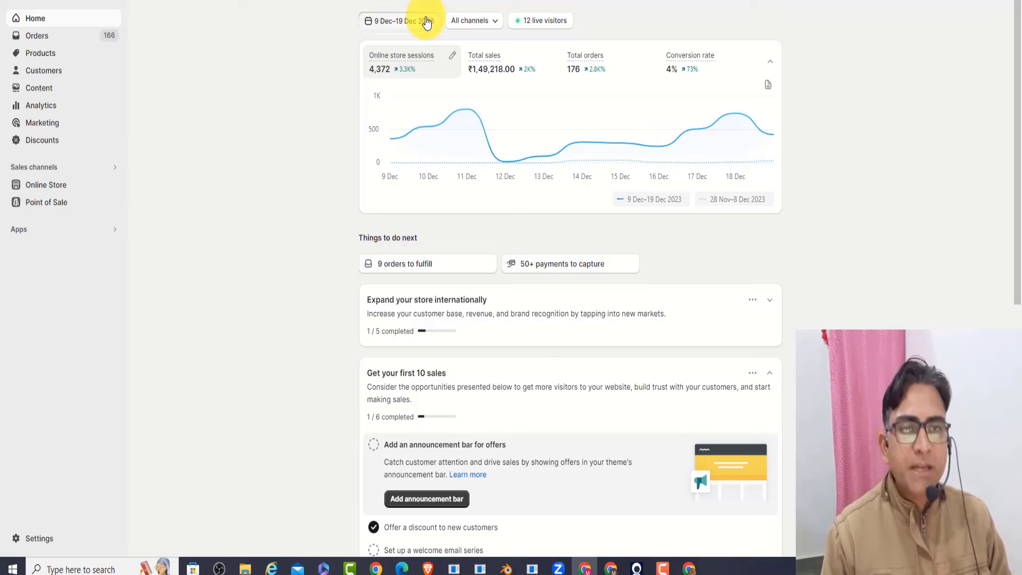
{"action": "left_click", "coordinate": [201, 154]}
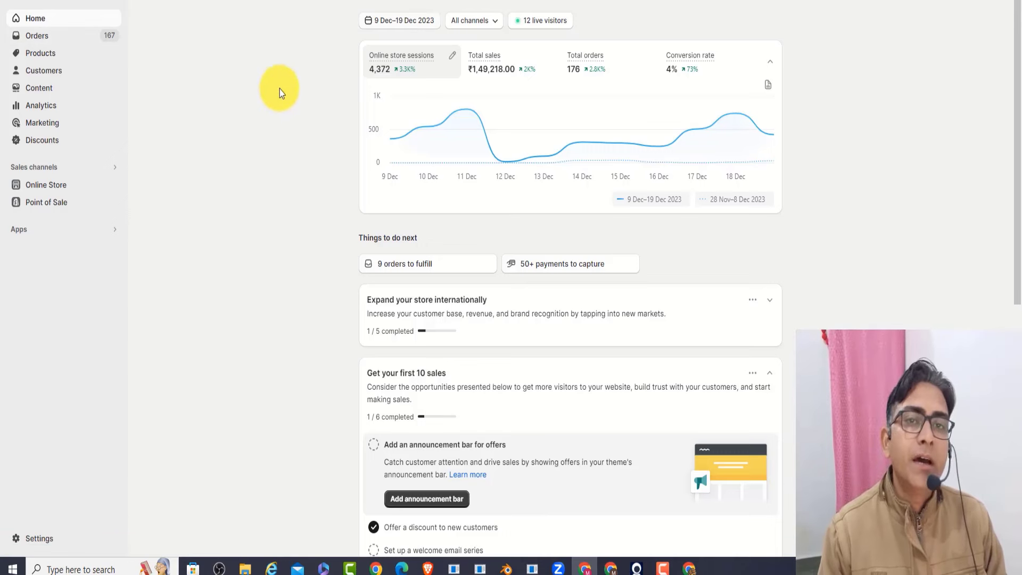
{"action": "right_click", "coordinate": [310, 71]}
{"action": "left_click", "coordinate": [247, 73]}
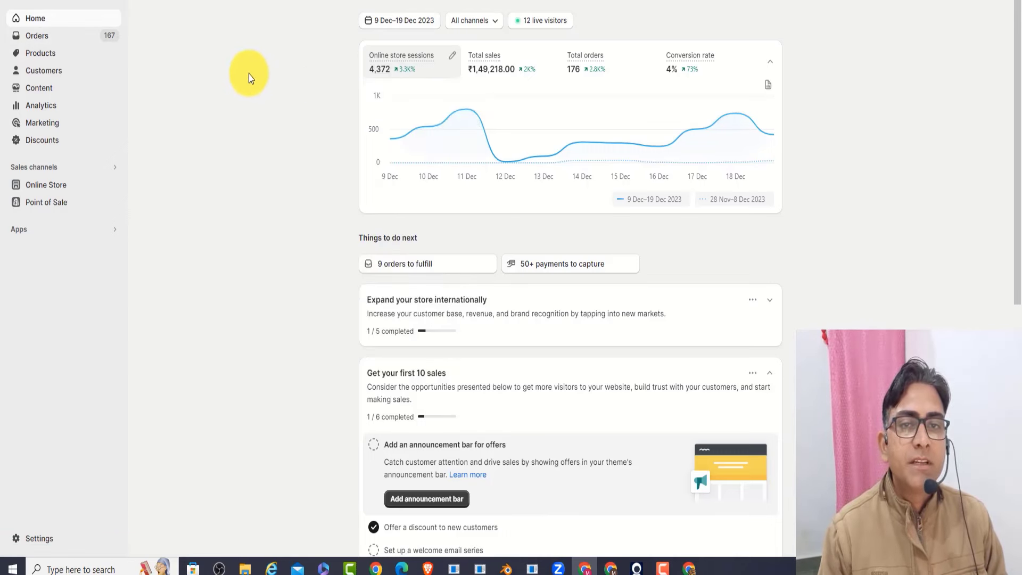
- Reload the store dashboard to refresh the metrics for 9 December through 19 December 2023
{"action": "right_click", "coordinate": [296, 64]}
{"action": "left_click", "coordinate": [326, 109]}
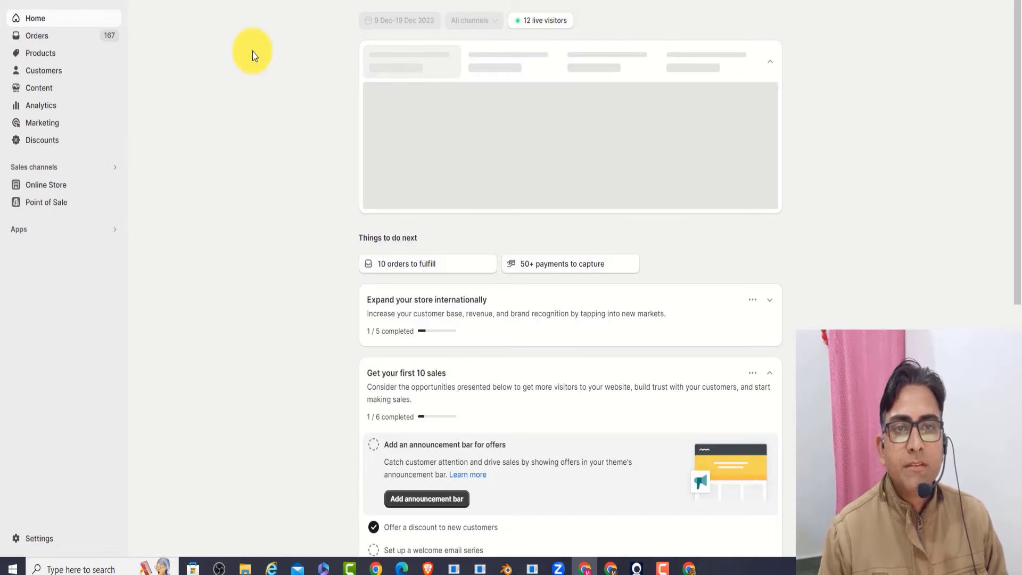
{"action": "right_click", "coordinate": [252, 51]}
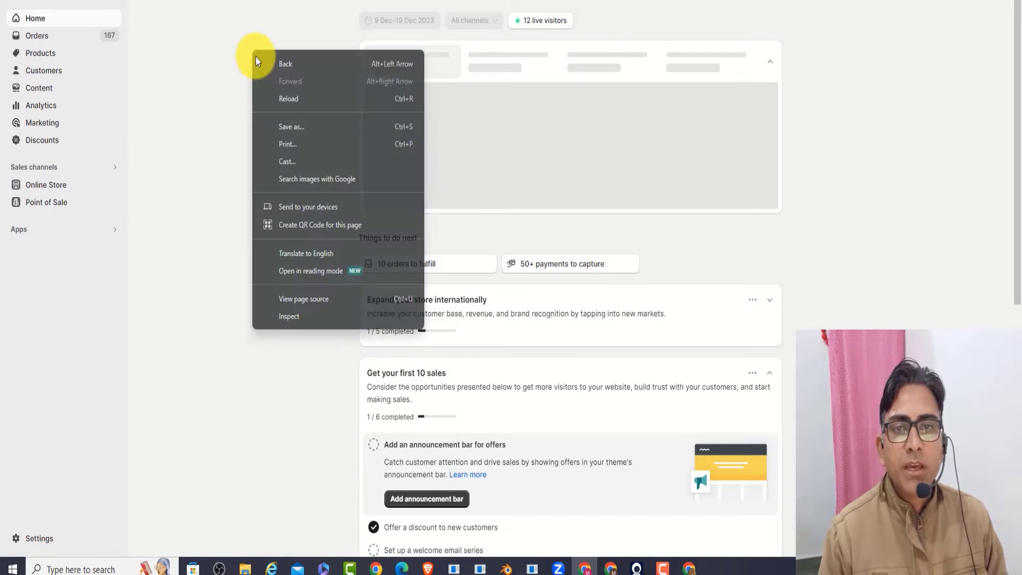
{"action": "left_click", "coordinate": [281, 102]}
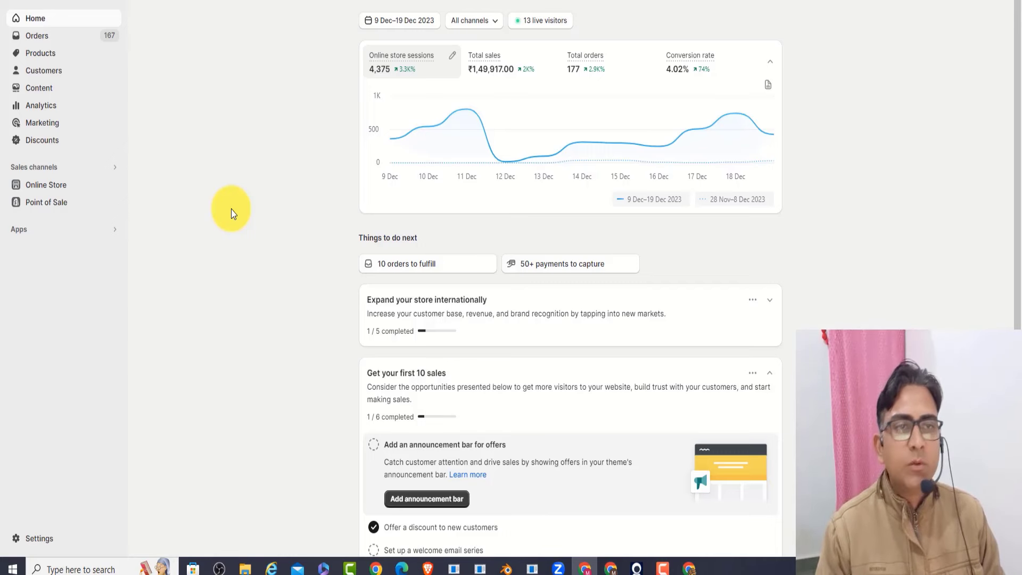
- Change the dashboard date to the single day 19 December 2023
{"action": "left_click", "coordinate": [398, 21]}
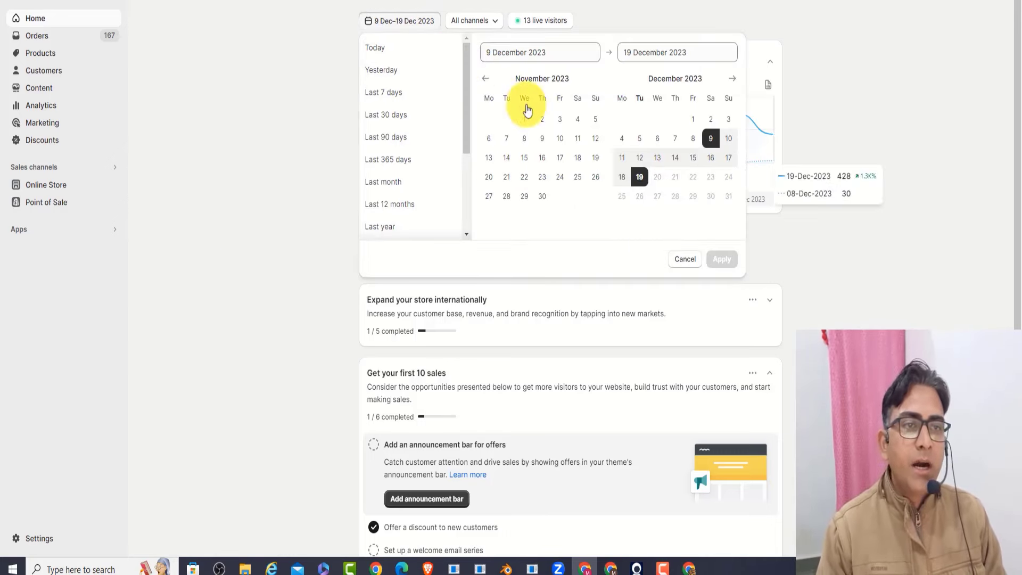
{"action": "left_click", "coordinate": [639, 178]}
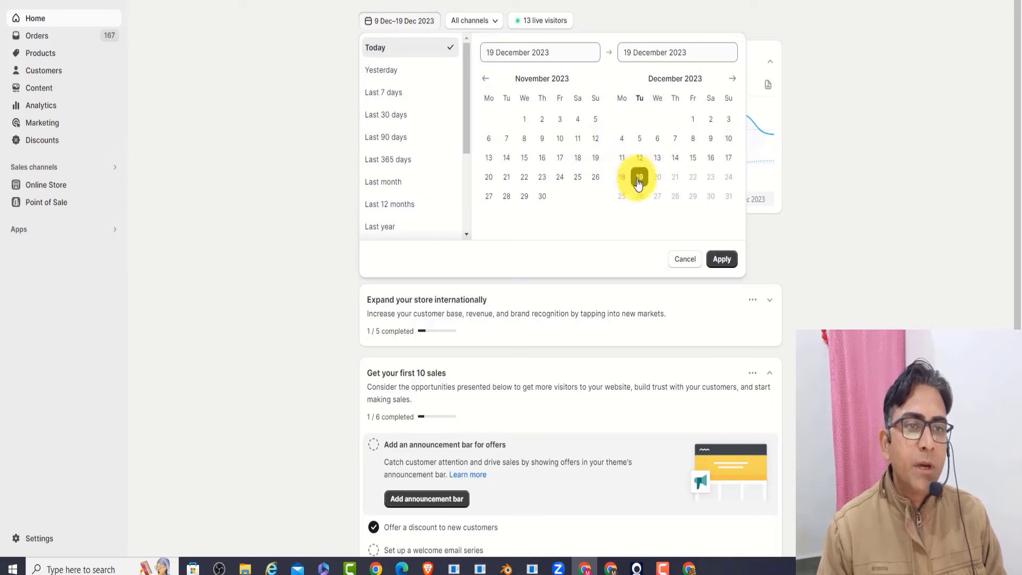
{"action": "left_click", "coordinate": [720, 260]}
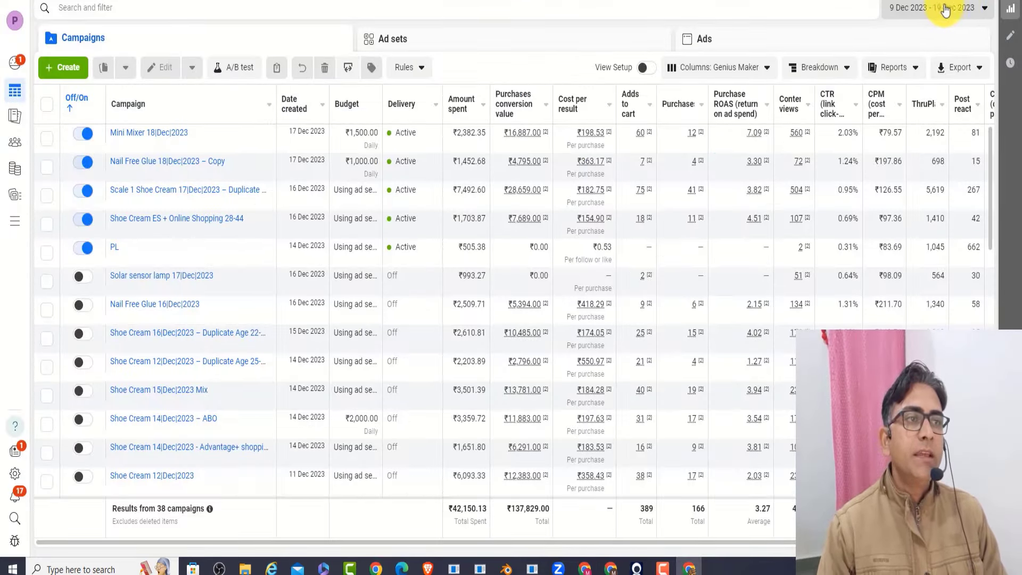
- In Meta Ads Manager, set the campaign reporting period to 9 December through 19 December 2023
{"action": "left_click", "coordinate": [925, 9]}
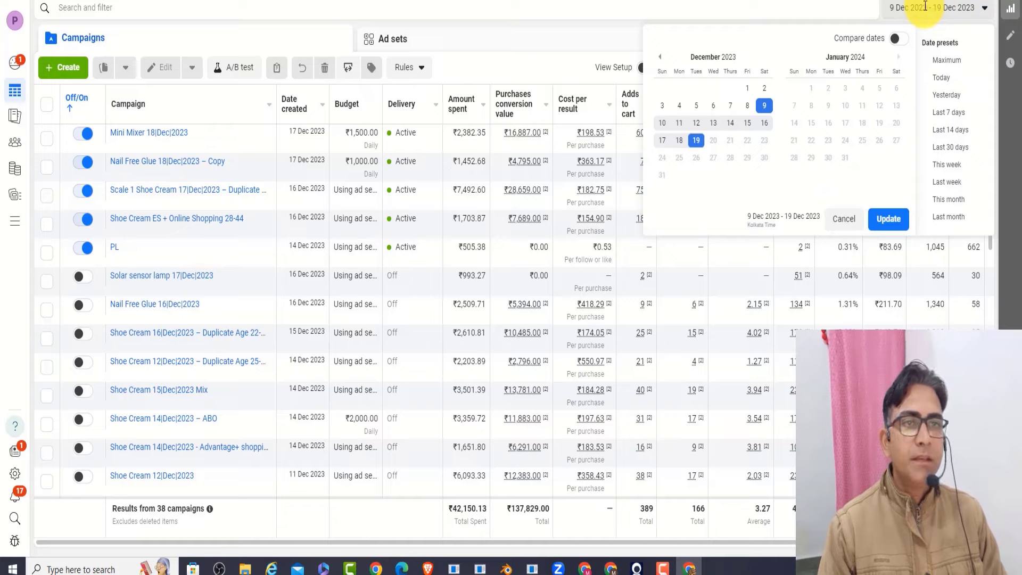
{"action": "left_click", "coordinate": [806, 3]}
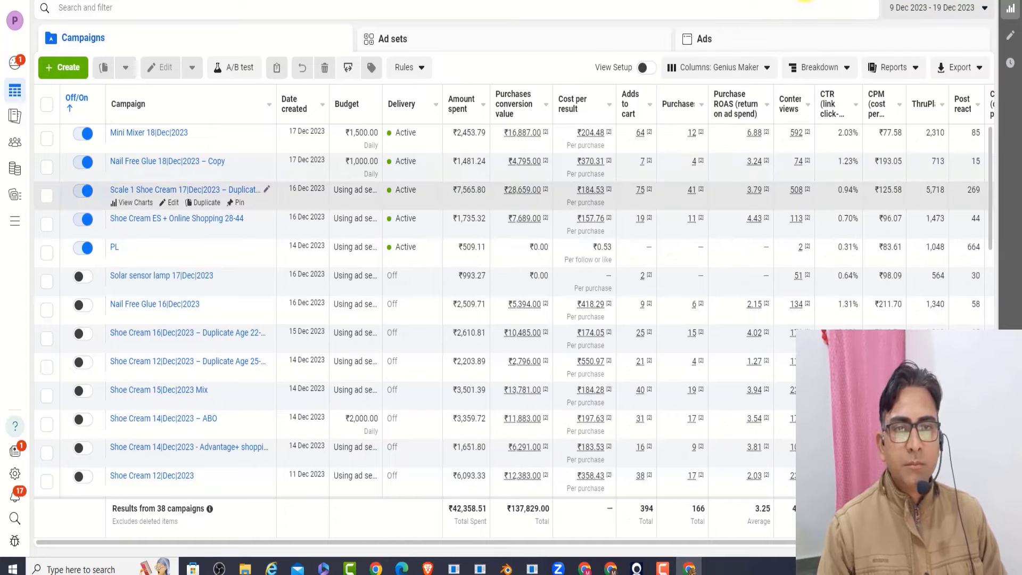
{"action": "left_click", "coordinate": [946, 8]}
{"action": "left_click", "coordinate": [763, 109]}
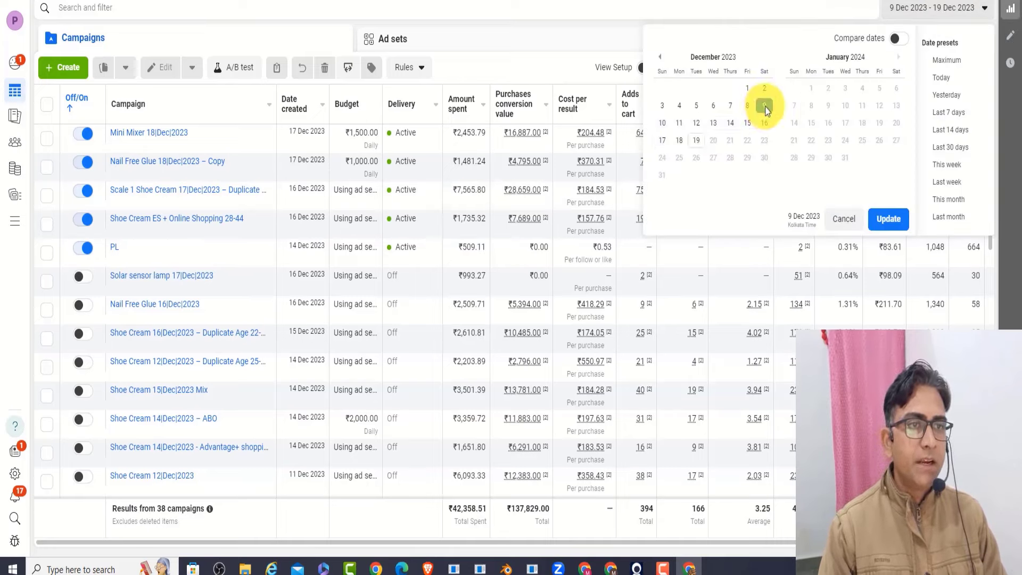
{"action": "left_click", "coordinate": [764, 106]}
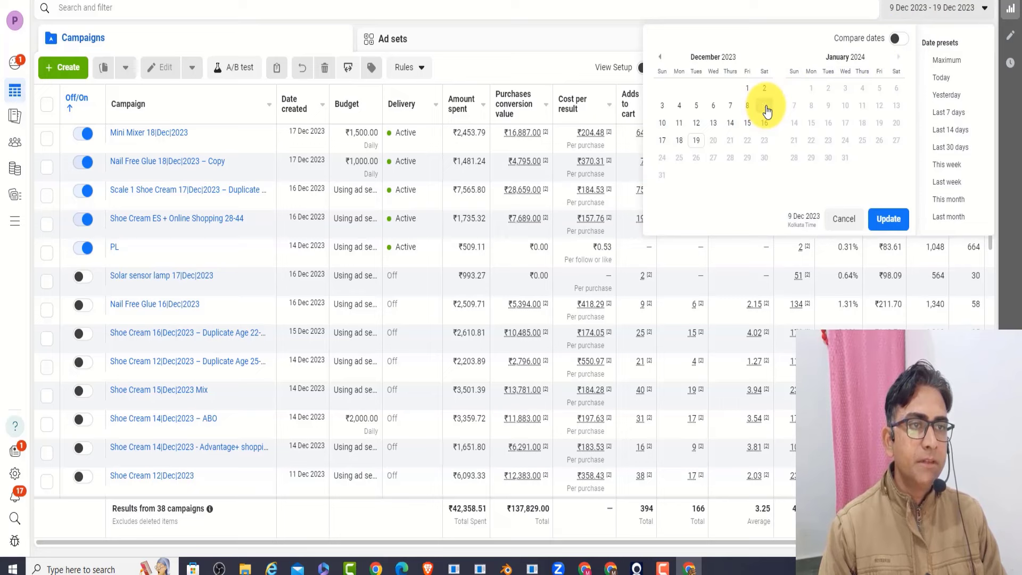
{"action": "left_click", "coordinate": [697, 141]}
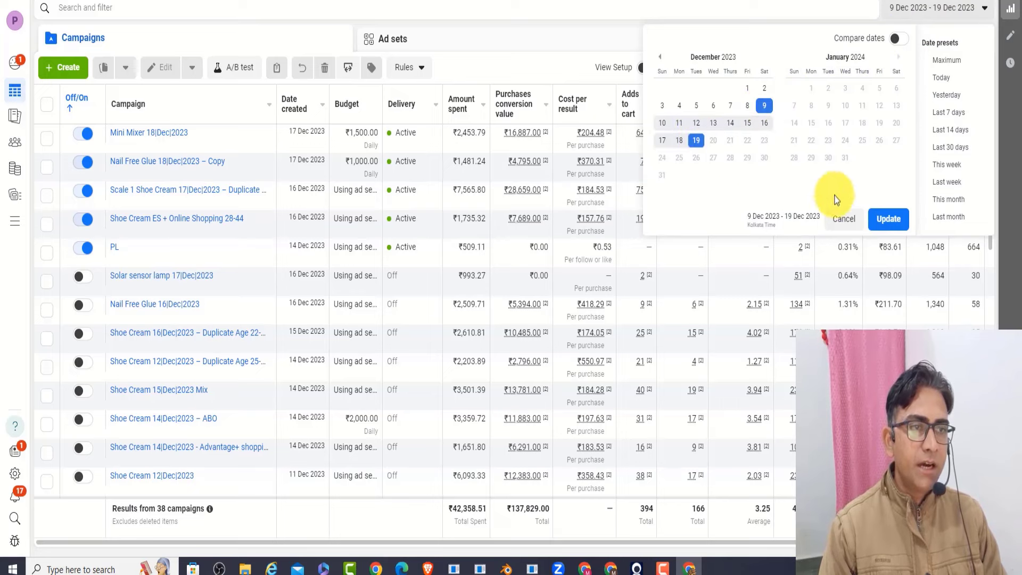
{"action": "left_click", "coordinate": [886, 217]}
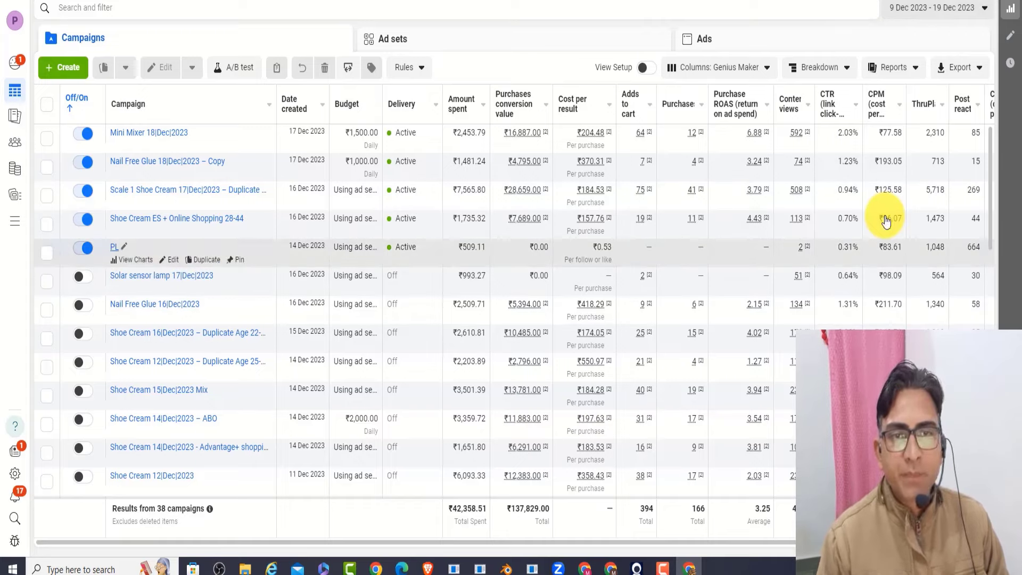
- Examine the Shoe Organizer 09|Dec|2023 campaign's results and the overall totals for amount spent and purchases conversion value
{"action": "scroll", "coordinate": [885, 219], "scroll_direction": "down", "scroll_amount": 3}
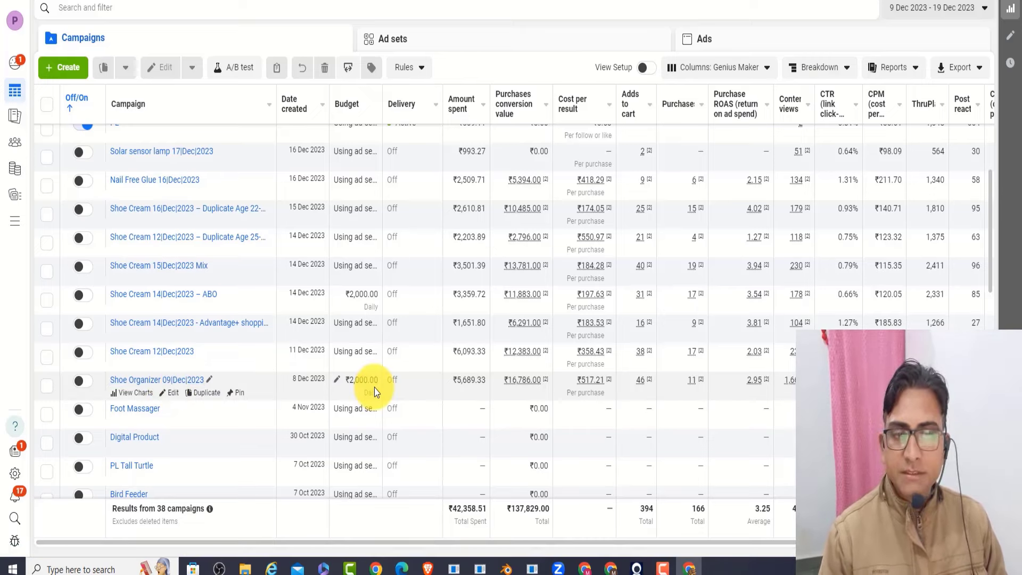
{"action": "left_click", "coordinate": [445, 400]}
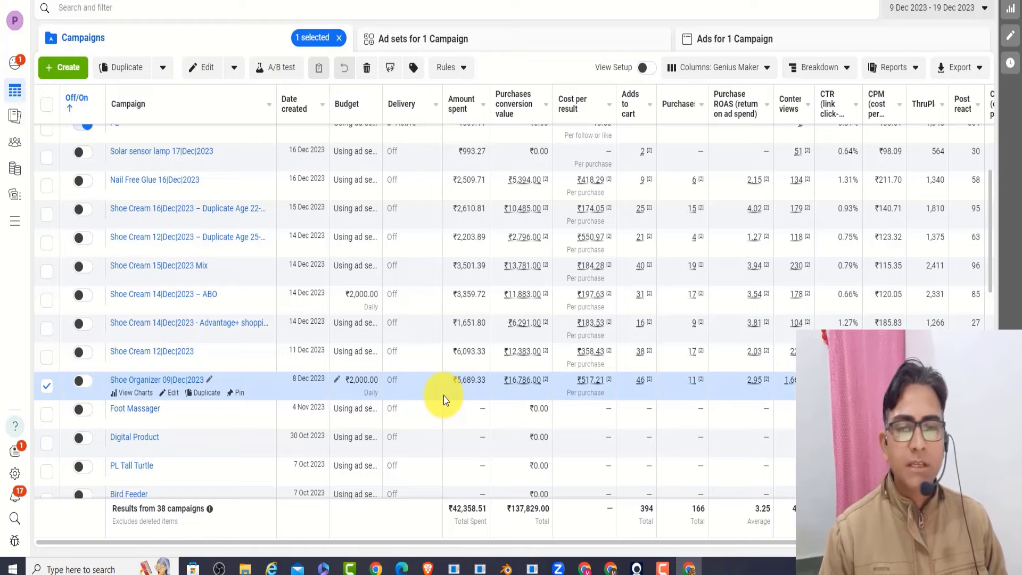
{"action": "left_click", "coordinate": [47, 386]}
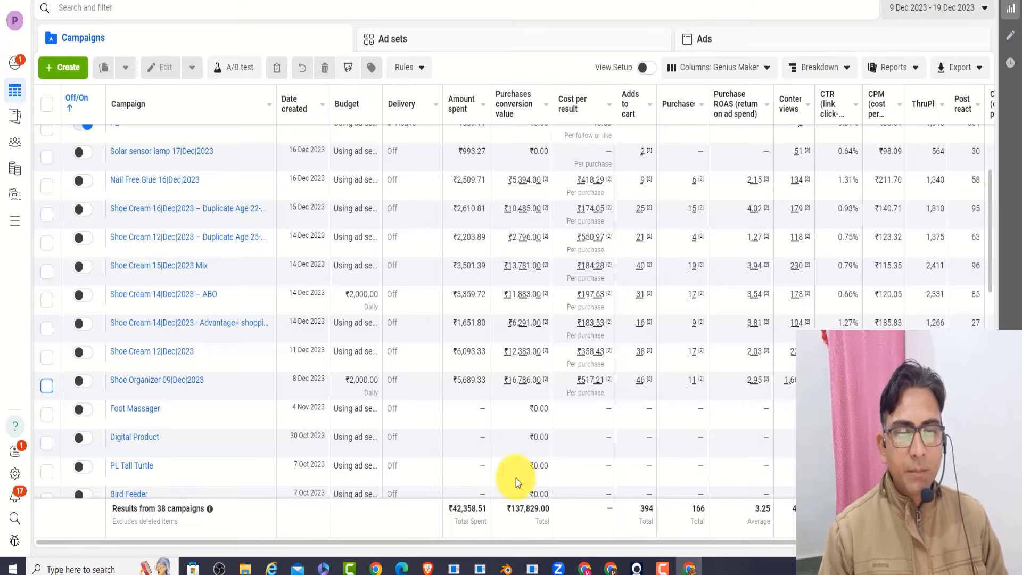
{"action": "left_click_drag", "start_coordinate": [487, 509], "coordinate": [447, 517]}
{"action": "left_click", "coordinate": [423, 533]}
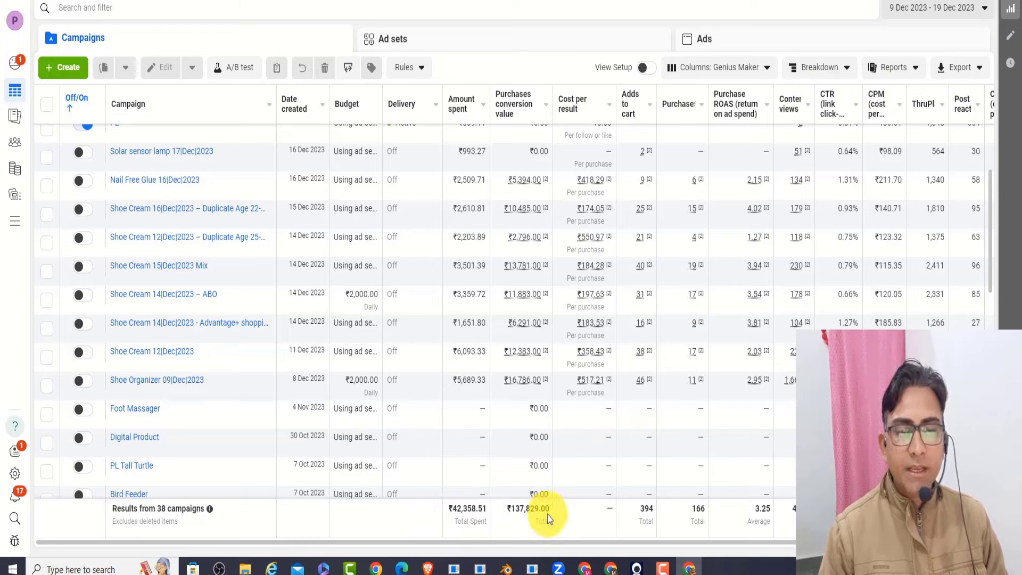
{"action": "double_click", "coordinate": [519, 525]}
{"action": "left_click", "coordinate": [522, 528]}
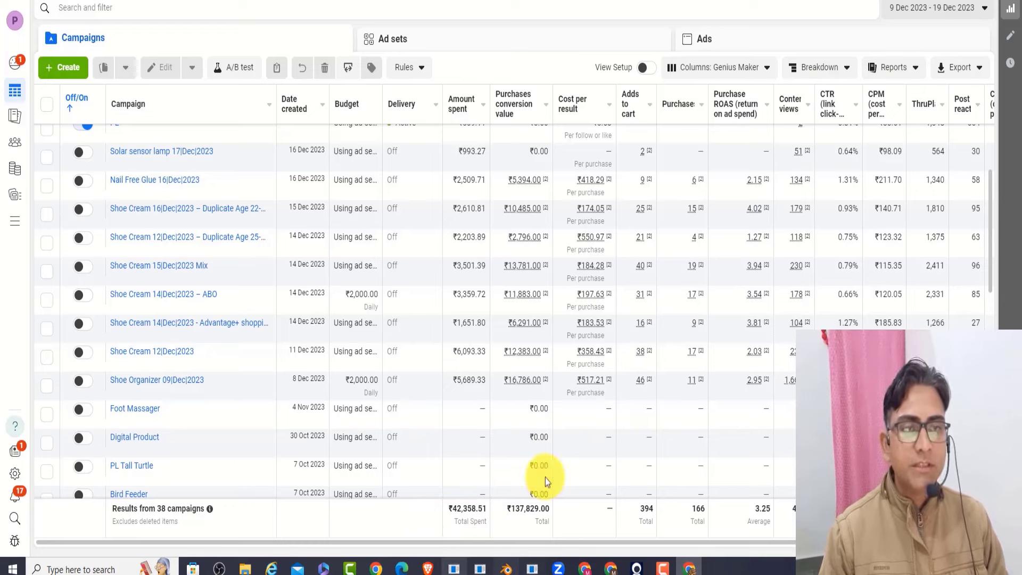
{"action": "scroll", "coordinate": [662, 258], "scroll_direction": "up", "scroll_amount": 3}
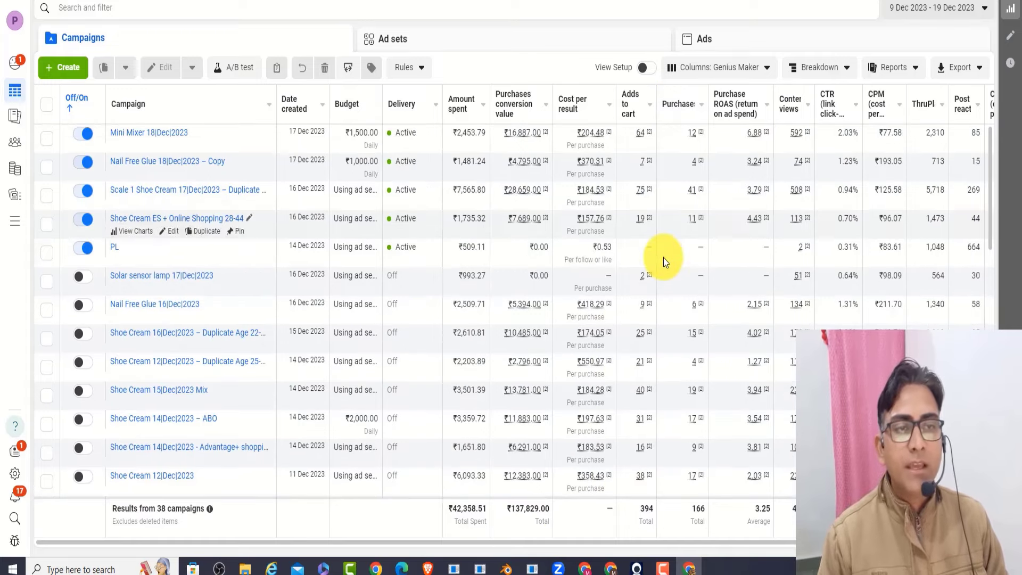
- Examine the average purchase ROAS across all campaigns and the individual campaigns' ROAS values
{"action": "left_click", "coordinate": [808, 2]}
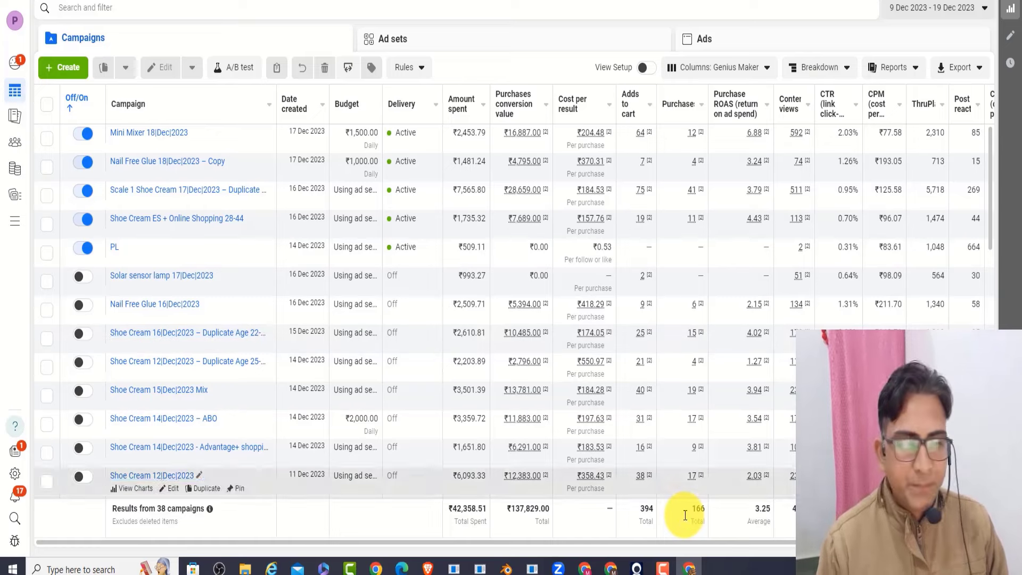
{"action": "left_click_drag", "start_coordinate": [771, 512], "coordinate": [746, 517]}
{"action": "left_click", "coordinate": [745, 517]}
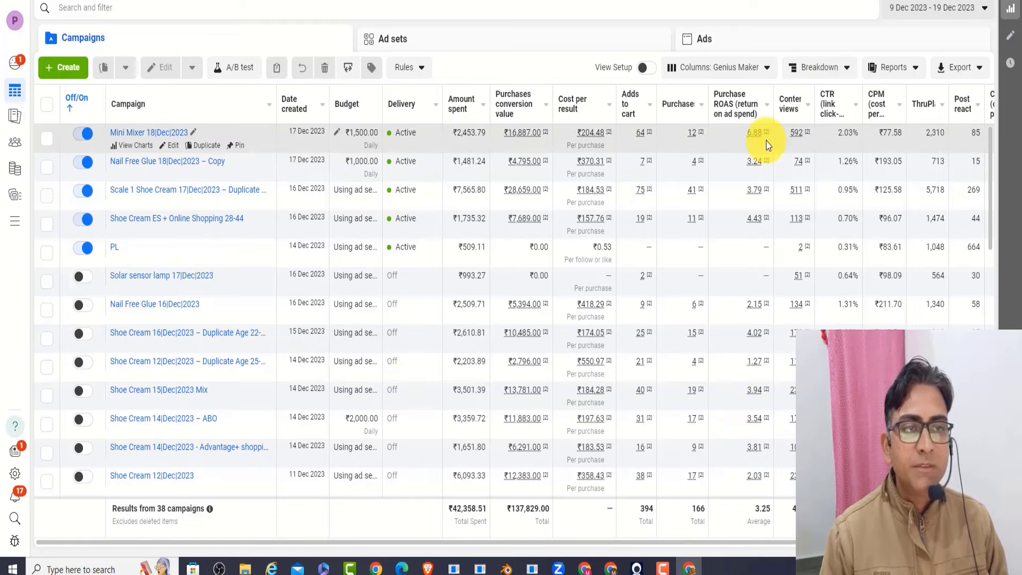
{"action": "mouse_move", "coordinate": [768, 144]}
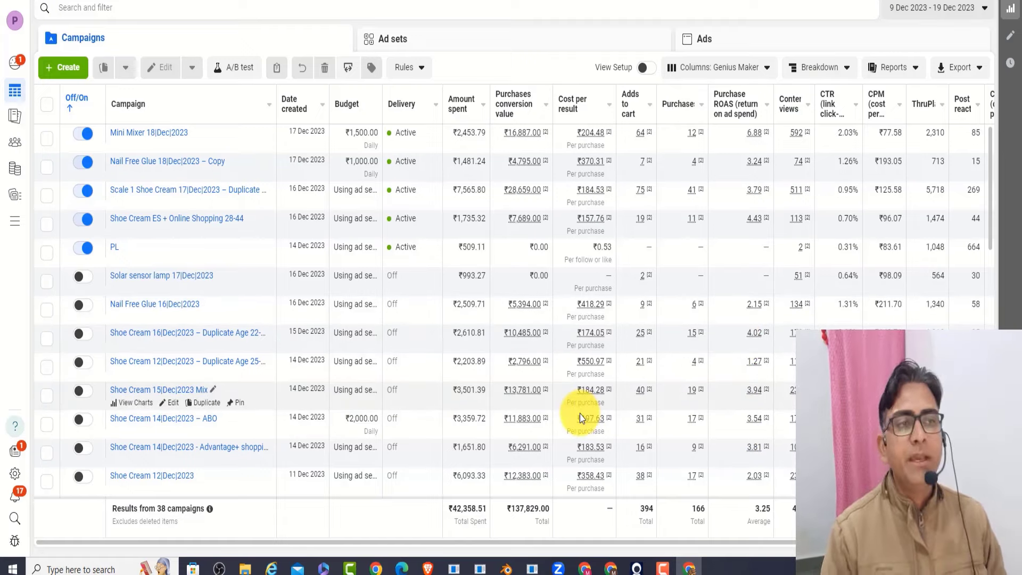
- Select the Shoe Organizer 09|Dec|2023 campaign and show its ad sets
{"action": "scroll", "coordinate": [579, 414], "scroll_direction": "down", "scroll_amount": 2}
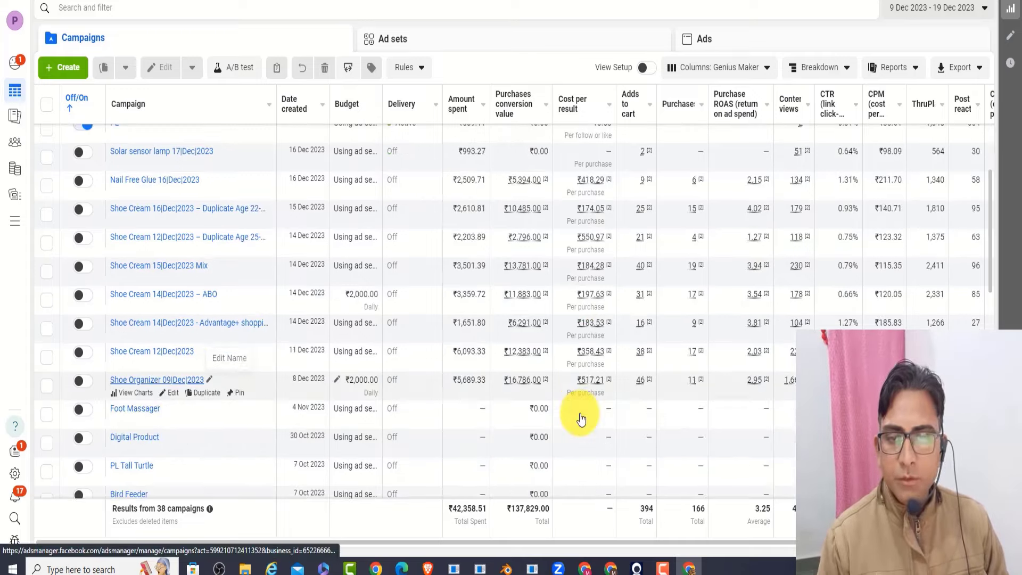
{"action": "left_click", "coordinate": [47, 387]}
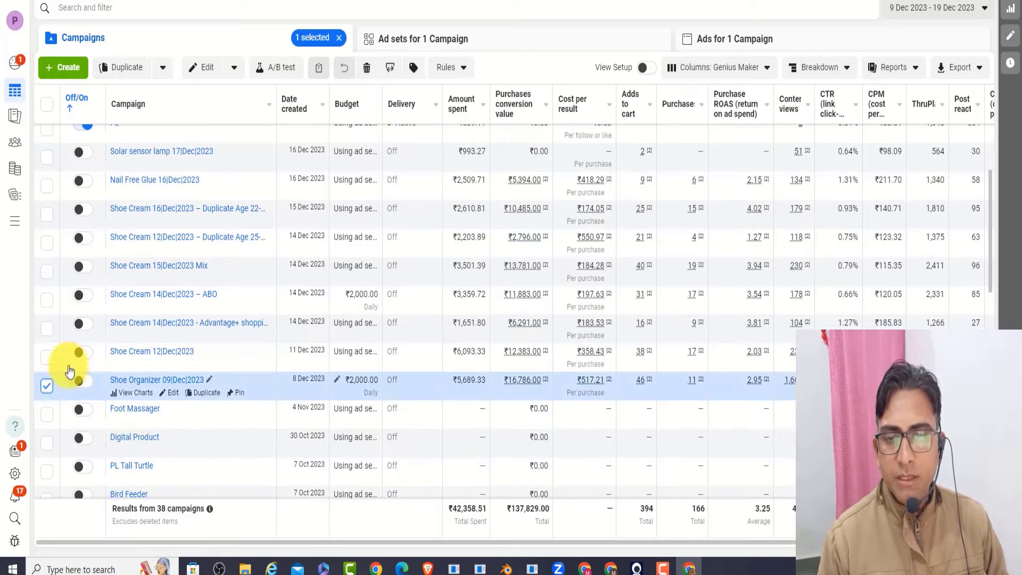
{"action": "left_click", "coordinate": [423, 45]}
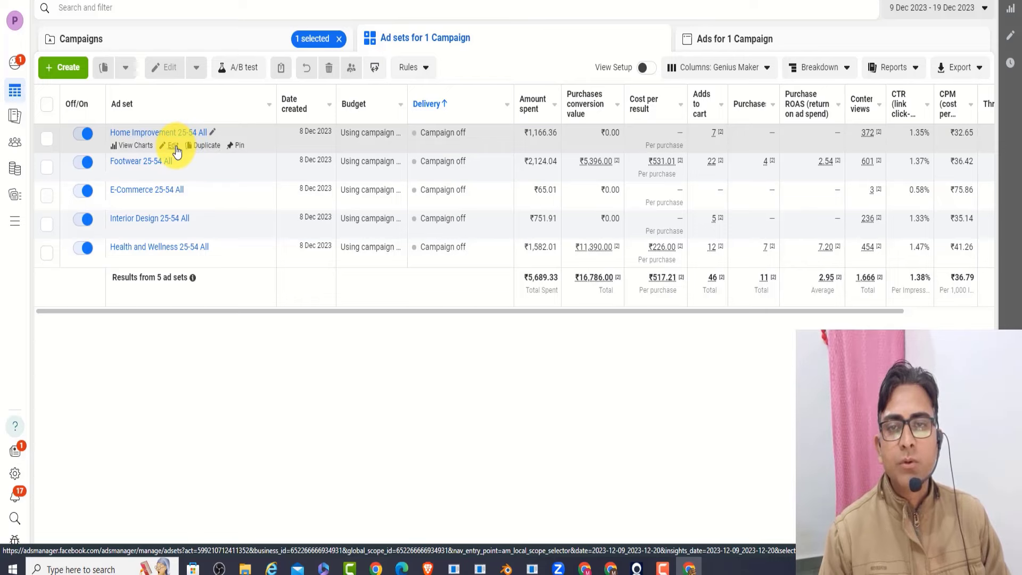
- Open the Home Improvement 25-54 All ad set for editing and review its locations, age, detailed targeting, exclusions and placements
{"action": "left_click", "coordinate": [173, 146]}
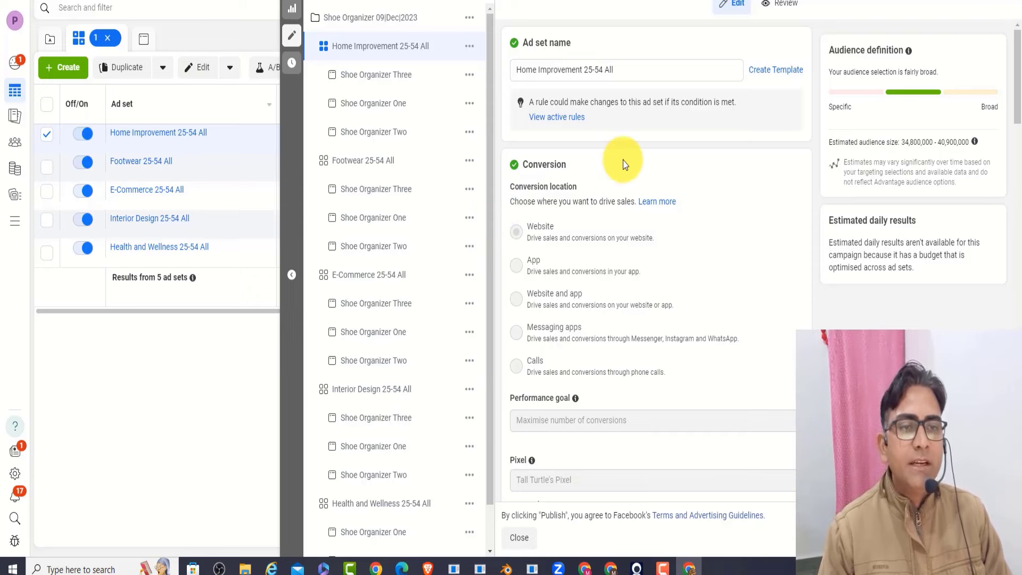
{"action": "scroll", "coordinate": [624, 164], "scroll_direction": "down", "scroll_amount": 15}
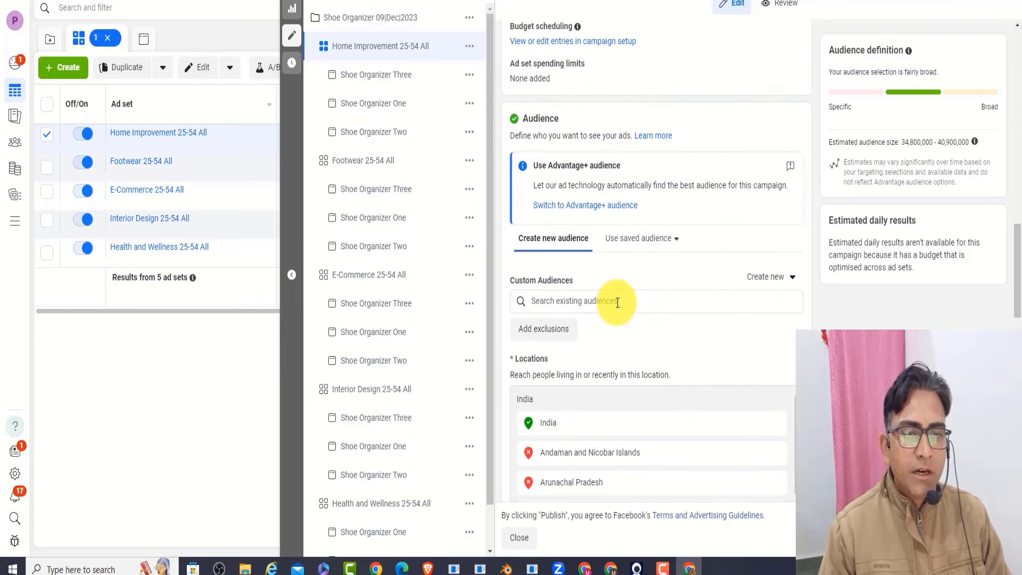
{"action": "scroll", "coordinate": [617, 302], "scroll_direction": "down", "scroll_amount": 7}
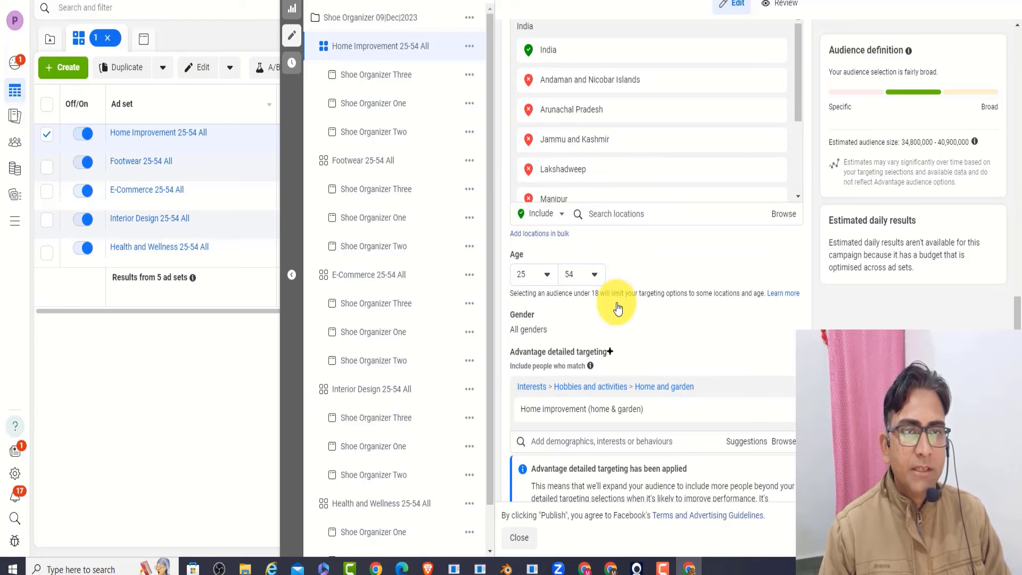
{"action": "scroll", "coordinate": [616, 303], "scroll_direction": "down", "scroll_amount": 5}
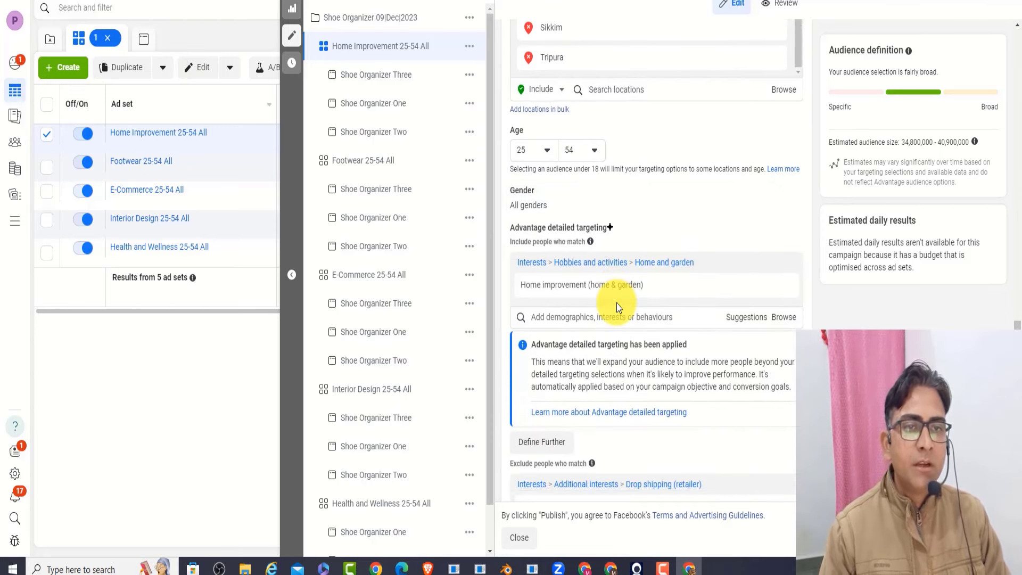
{"action": "scroll", "coordinate": [616, 303], "scroll_direction": "down", "scroll_amount": 3}
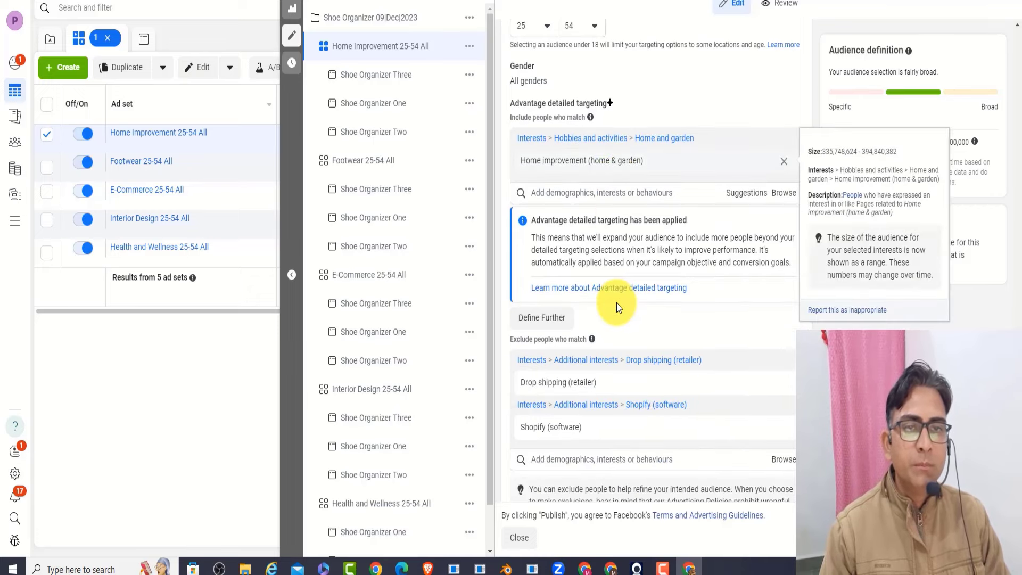
{"action": "scroll", "coordinate": [616, 307], "scroll_direction": "down", "scroll_amount": 5}
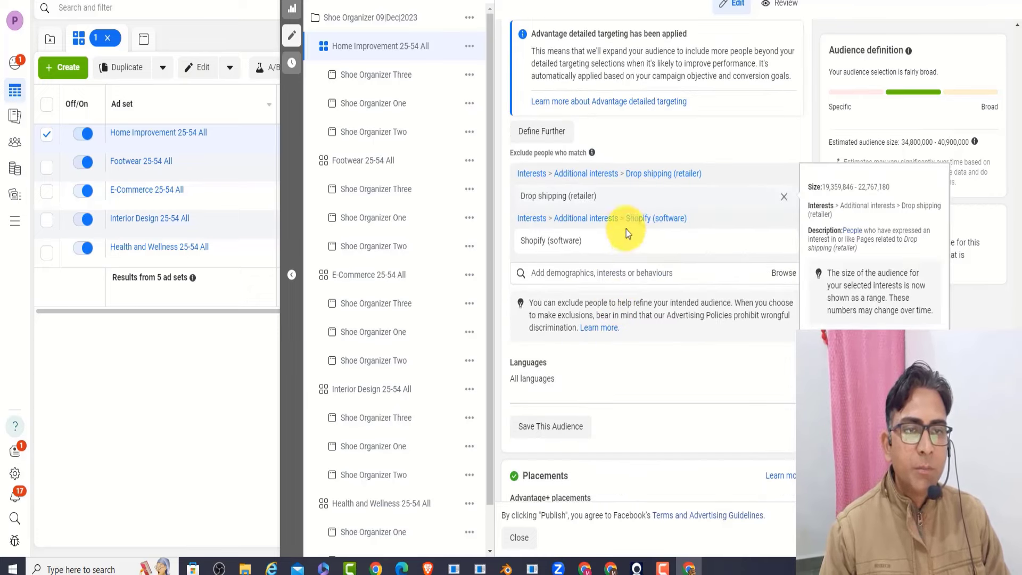
{"action": "scroll", "coordinate": [629, 203], "scroll_direction": "down", "scroll_amount": 2}
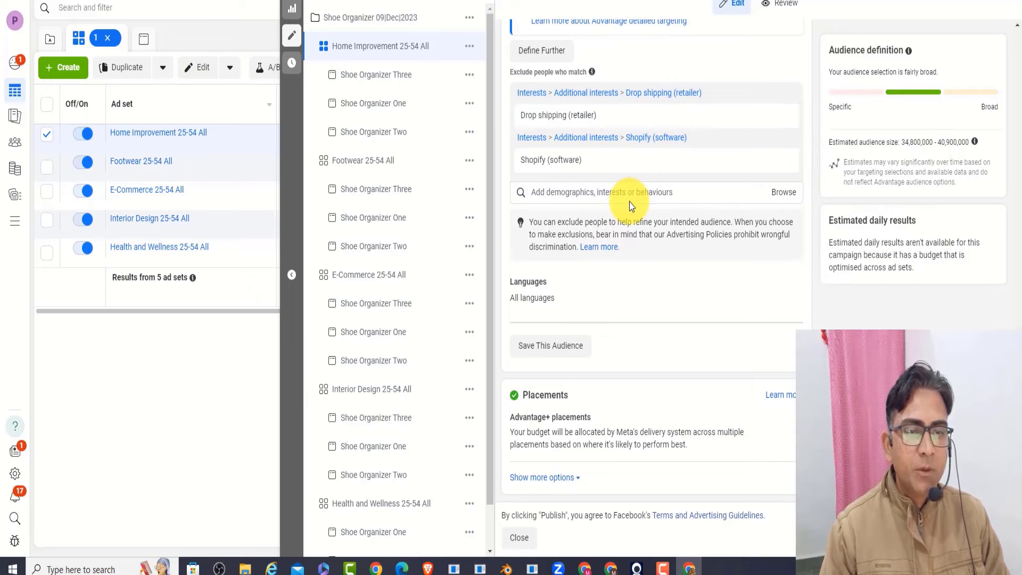
{"action": "scroll", "coordinate": [583, 287], "scroll_direction": "up", "scroll_amount": 9}
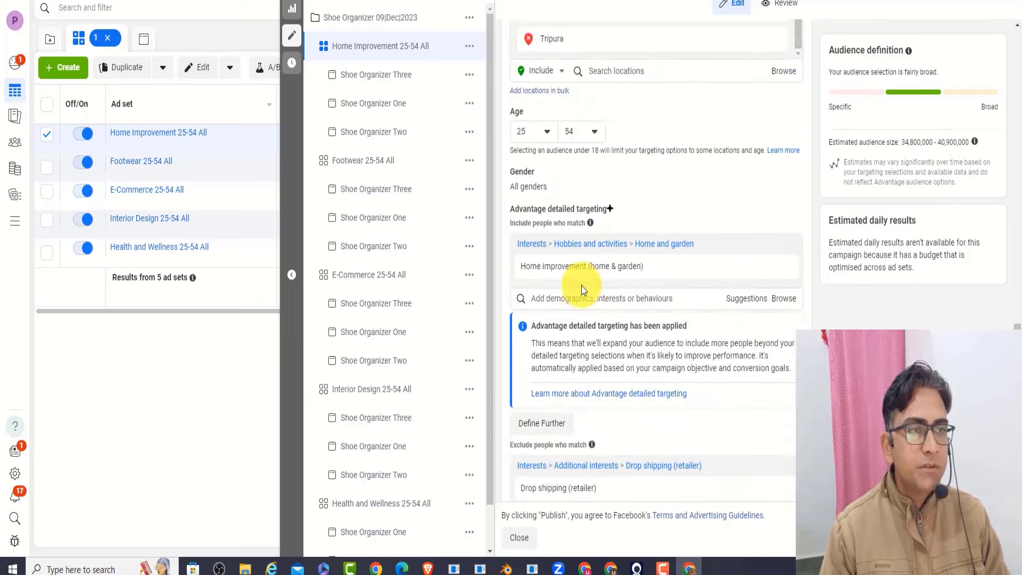
{"action": "scroll", "coordinate": [581, 289], "scroll_direction": "up", "scroll_amount": 15}
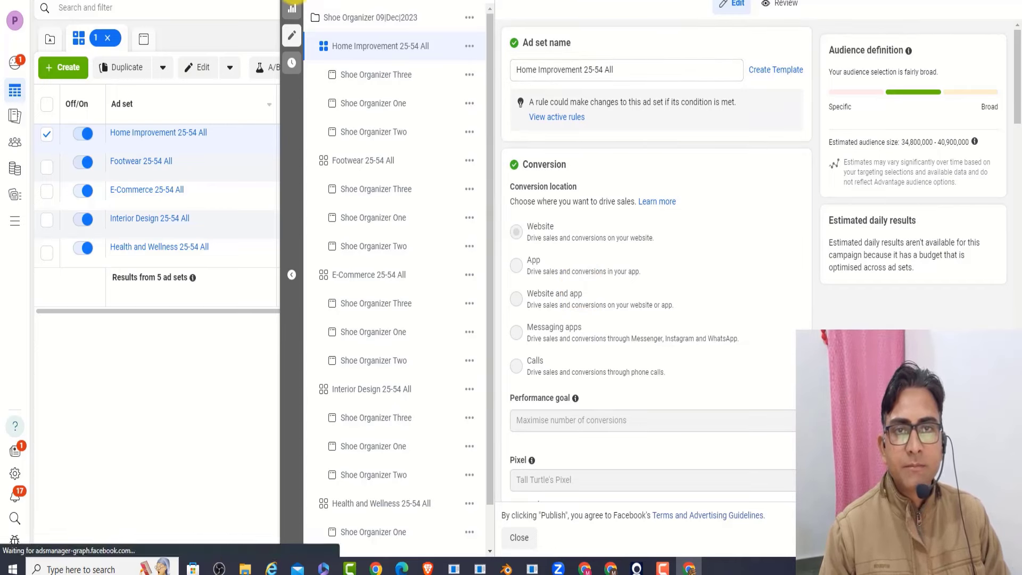
- Close the ad set editor and return to the list of all campaigns with the Shoe Organizer campaign deselected
{"action": "left_click", "coordinate": [291, 8]}
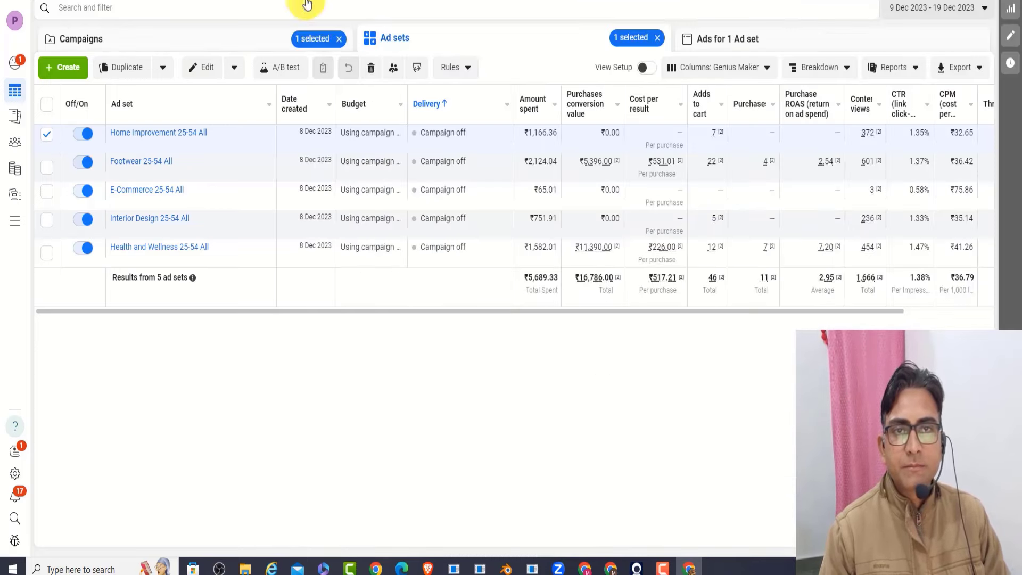
{"action": "left_click", "coordinate": [269, 41]}
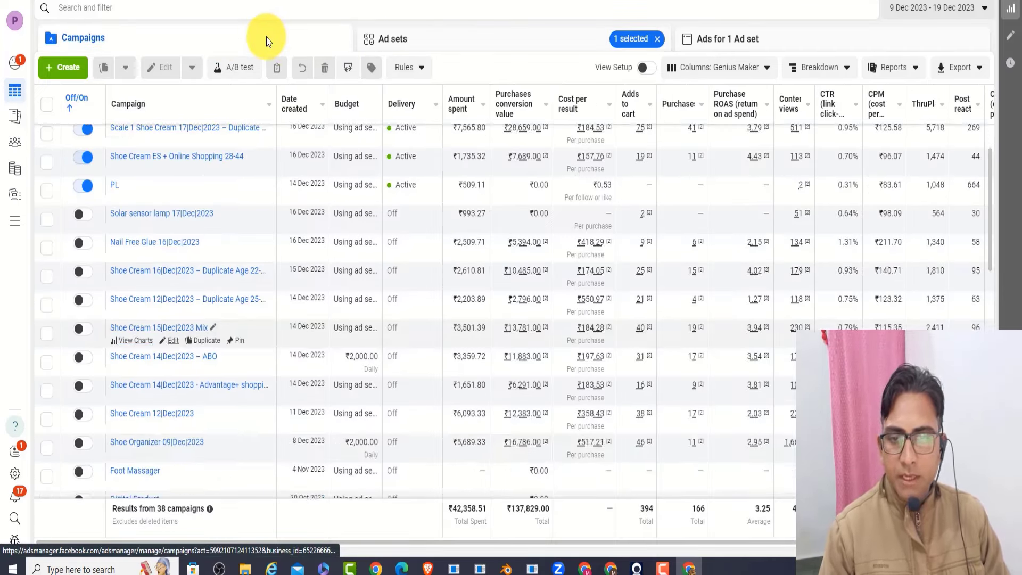
- Open the Shoe Organizer 09|Dec|2023 campaign for editing and review its Advantage campaign budget settings
{"action": "scroll", "coordinate": [173, 340], "scroll_direction": "down", "scroll_amount": 2}
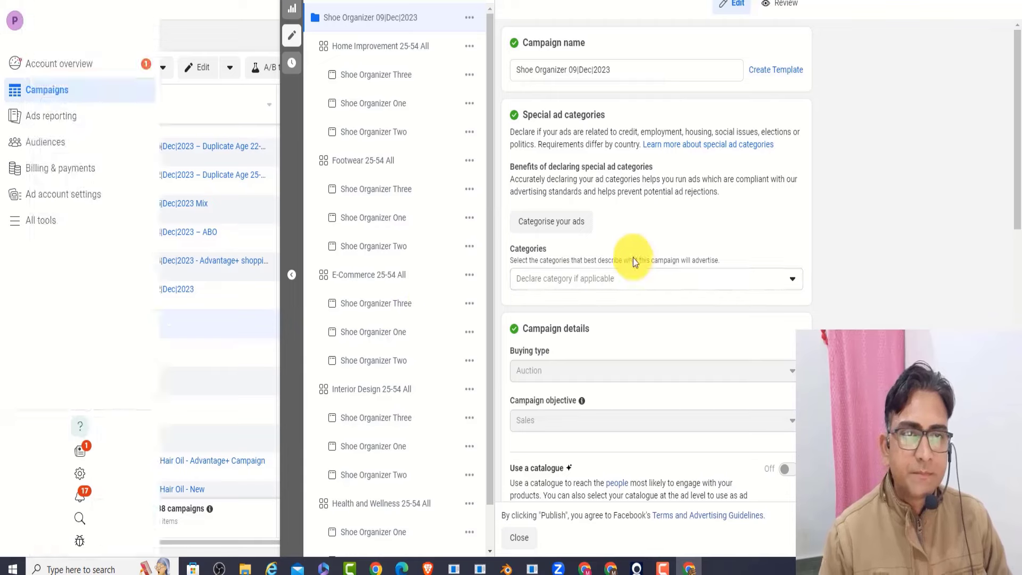
{"action": "scroll", "coordinate": [637, 260], "scroll_direction": "down", "scroll_amount": 8}
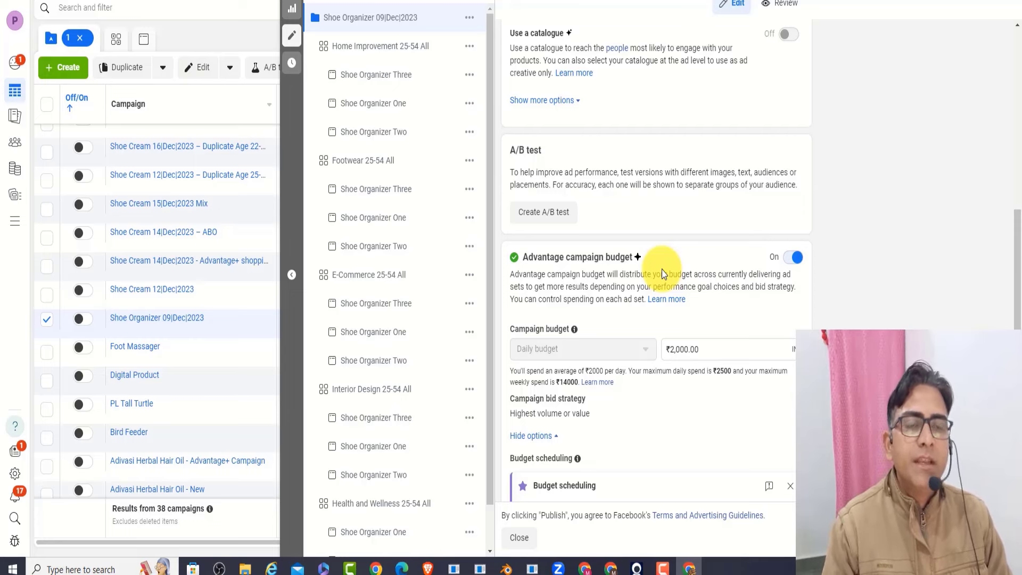
{"action": "scroll", "coordinate": [671, 264], "scroll_direction": "down", "scroll_amount": 2}
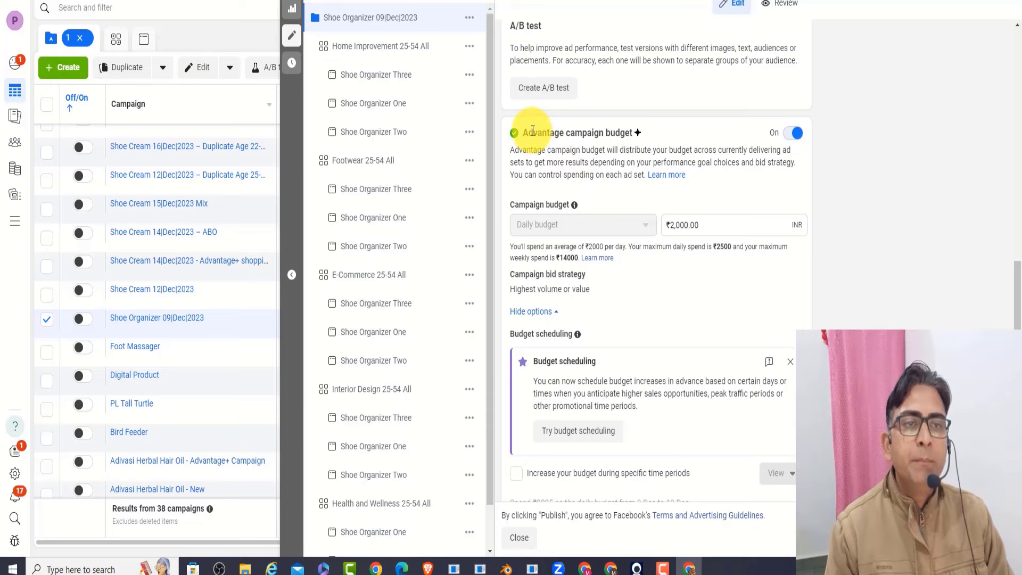
{"action": "left_click_drag", "start_coordinate": [638, 133], "coordinate": [524, 131]}
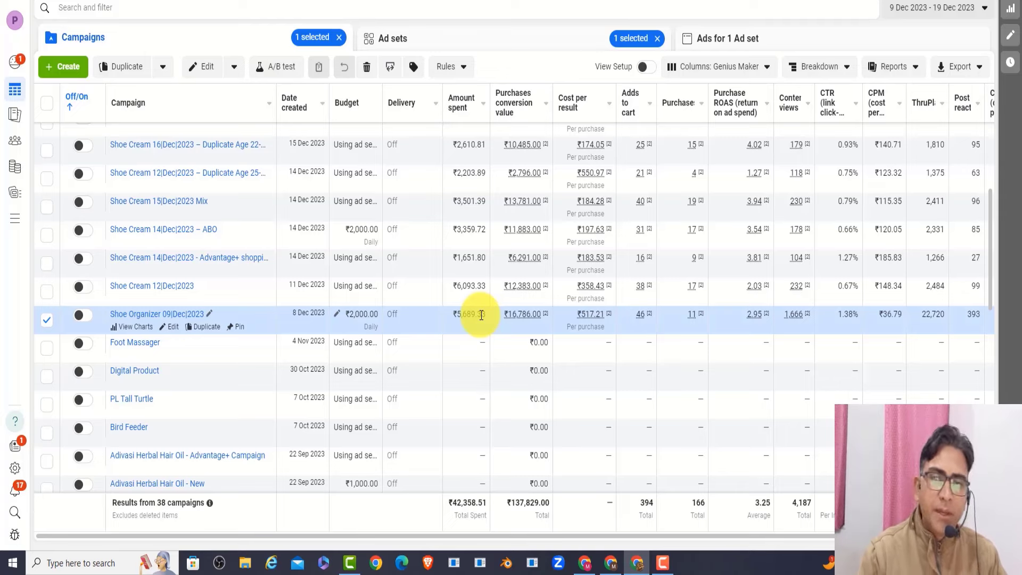
- Open the Shoe Cream 12|Dec|2023 campaign for editing and check its Advantage campaign budget setting
{"action": "scroll", "coordinate": [177, 340], "scroll_direction": "up", "scroll_amount": 1}
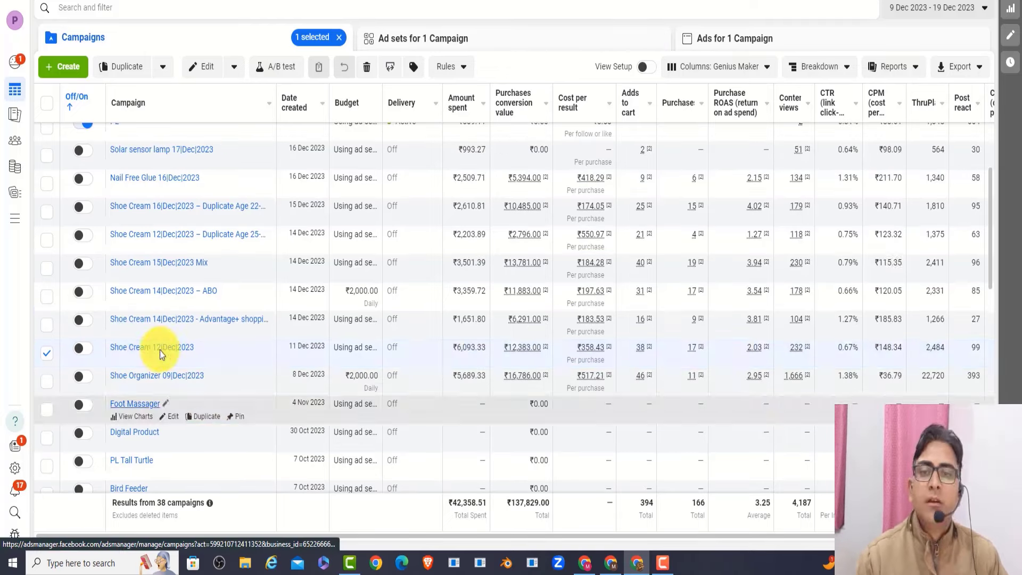
{"action": "left_click", "coordinate": [163, 353]}
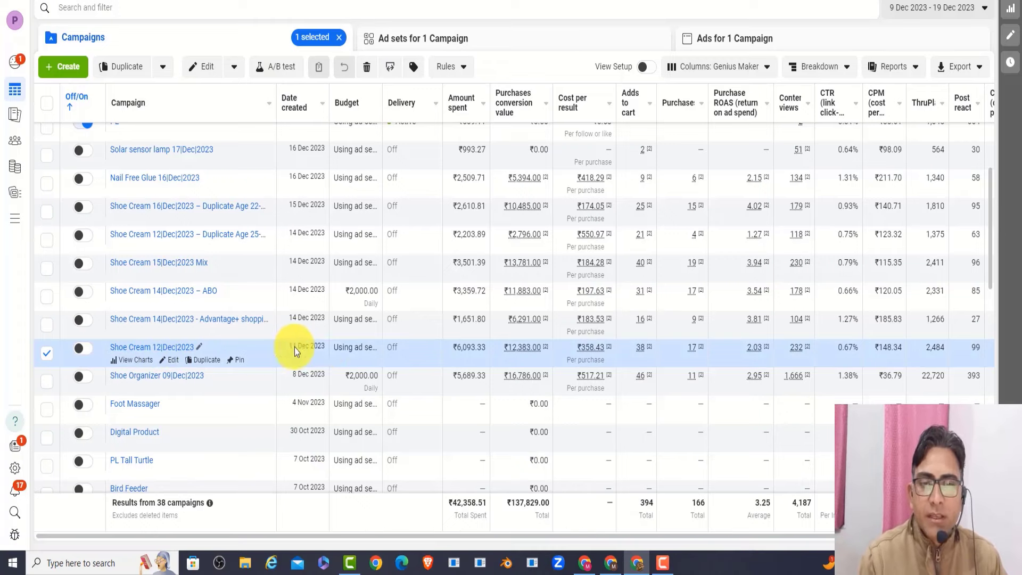
{"action": "left_click", "coordinate": [299, 371]}
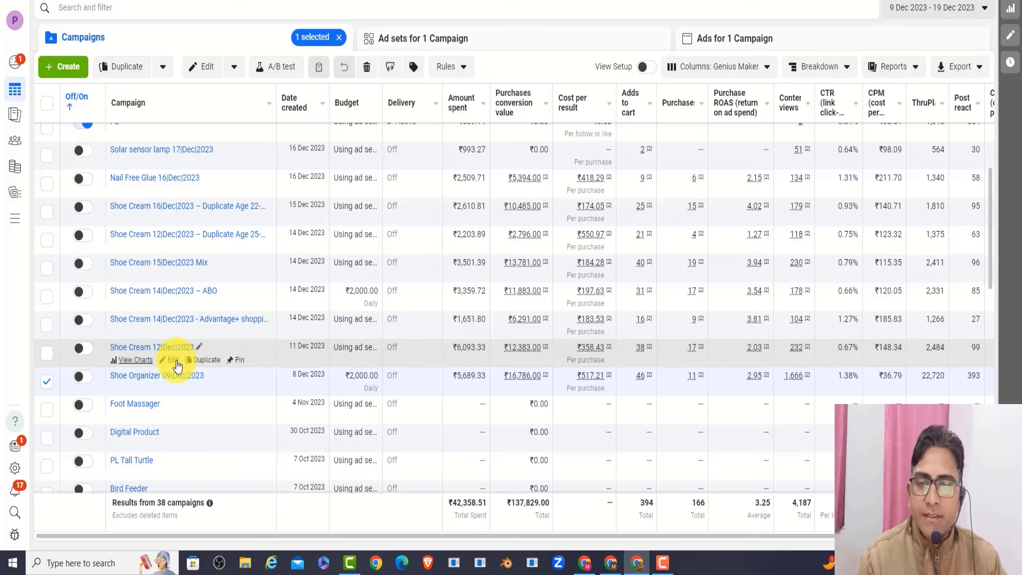
{"action": "left_click", "coordinate": [176, 362]}
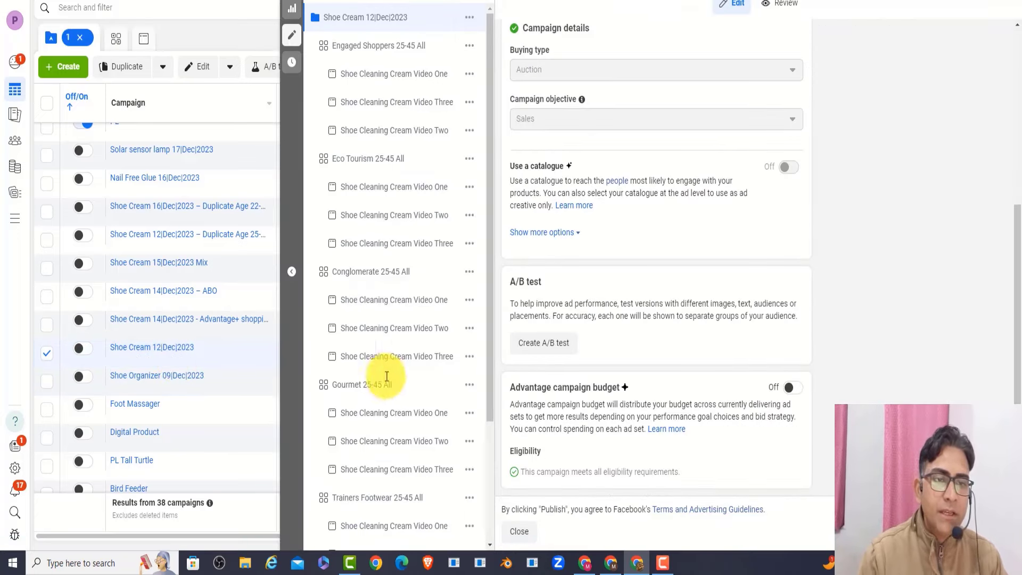
{"action": "left_click_drag", "start_coordinate": [510, 388], "coordinate": [641, 395]}
{"action": "left_click", "coordinate": [661, 381]}
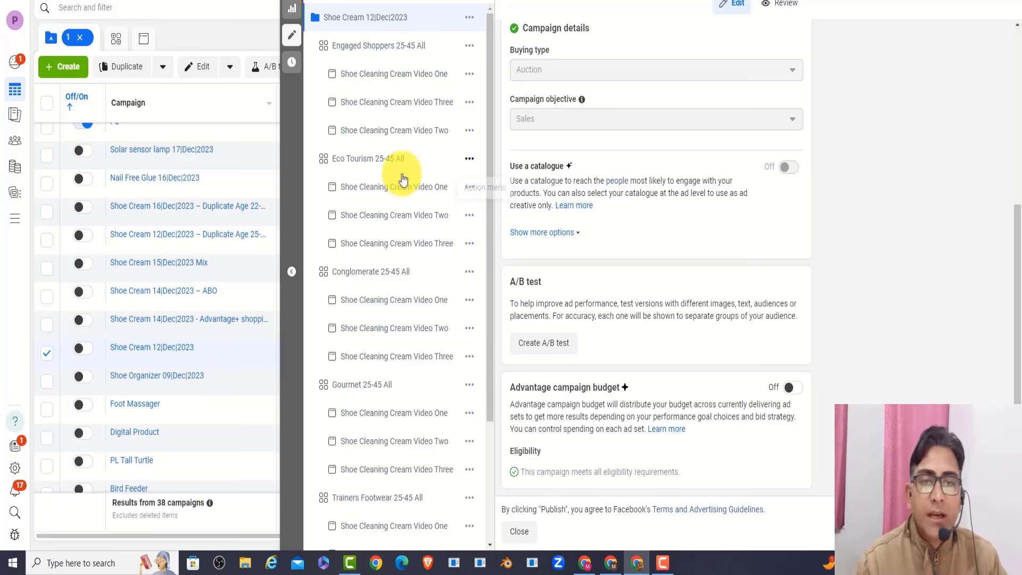
- Go through the Shoe Cream campaign's Eco Tourism, Conglomerate, Gourmet, Trainers Footwear and Converse ad sets in the editor
{"action": "left_click", "coordinate": [375, 160]}
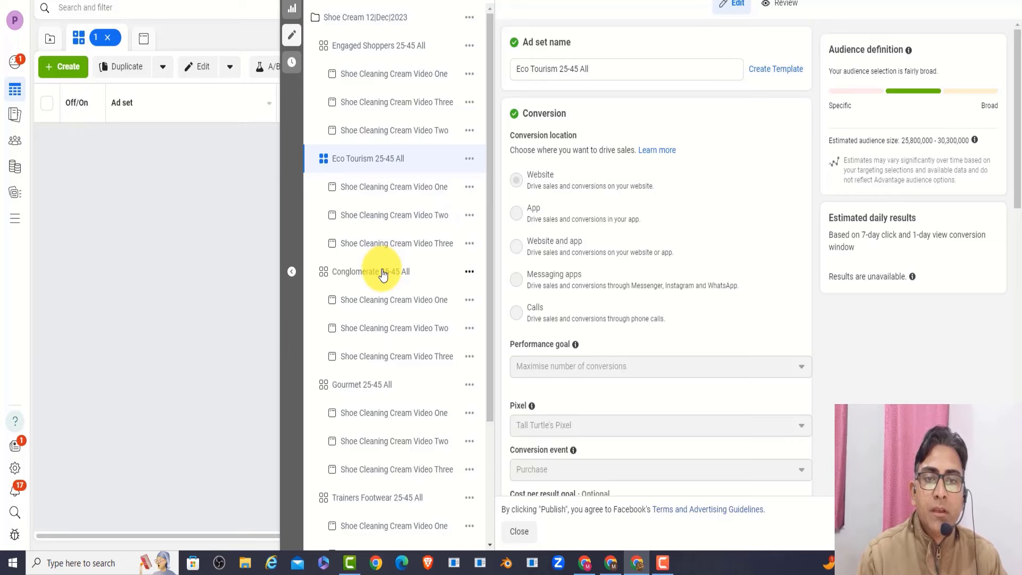
{"action": "left_click", "coordinate": [406, 273]}
{"action": "scroll", "coordinate": [394, 255], "scroll_direction": "down", "scroll_amount": 3}
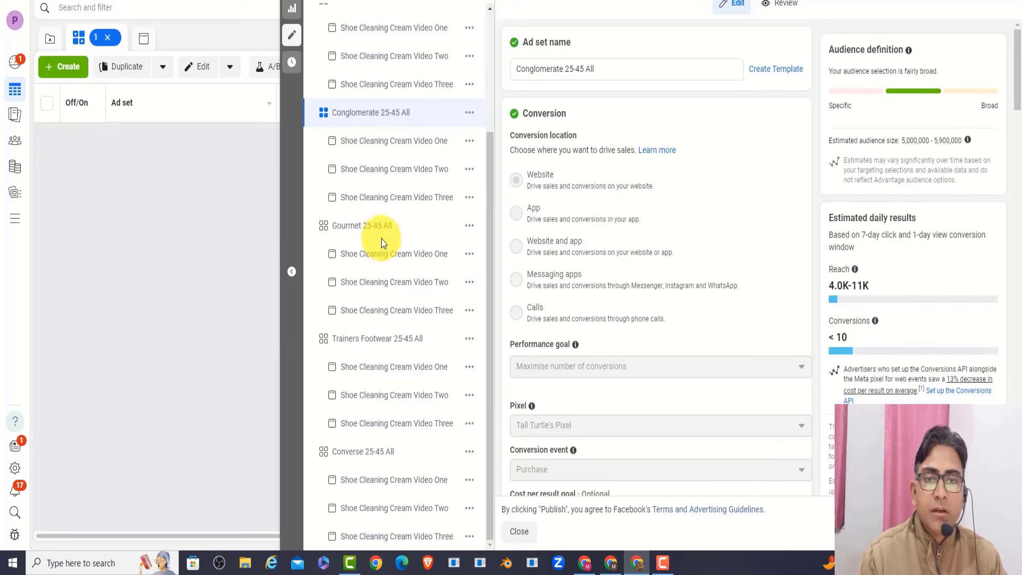
{"action": "left_click", "coordinate": [378, 228]}
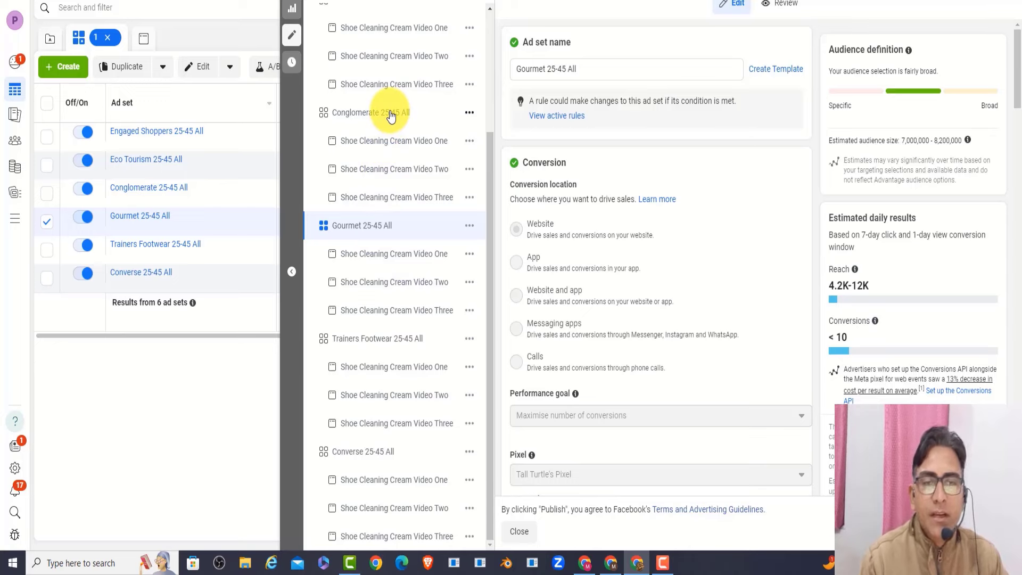
{"action": "left_click", "coordinate": [378, 338]}
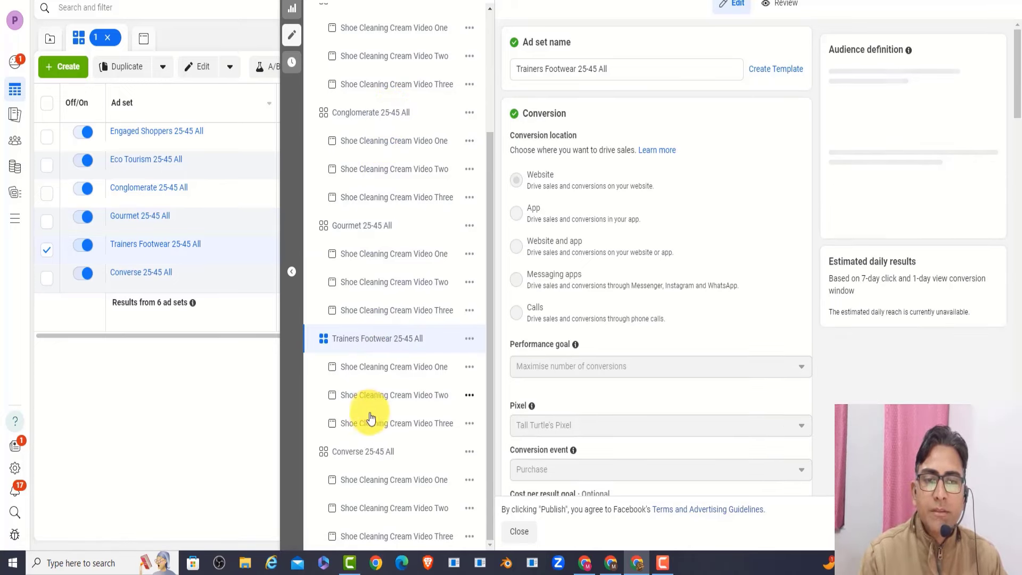
{"action": "left_click", "coordinate": [366, 451]}
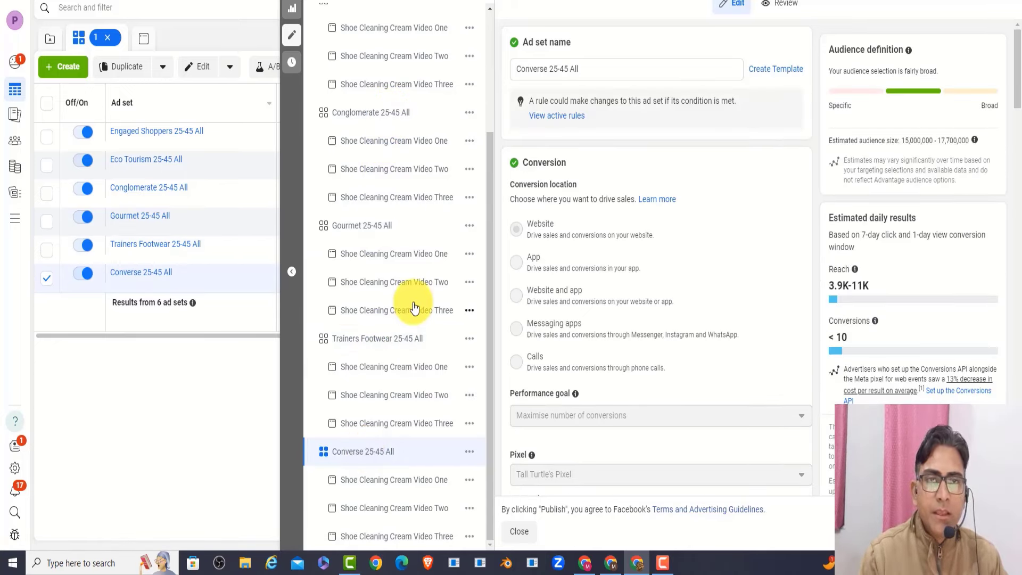
- Check the daily budgets of the Engaged Shoppers, Eco Tourism and Conglomerate 25-45 All ad sets
{"action": "scroll", "coordinate": [414, 307], "scroll_direction": "up", "scroll_amount": 3}
{"action": "left_click", "coordinate": [375, 47]}
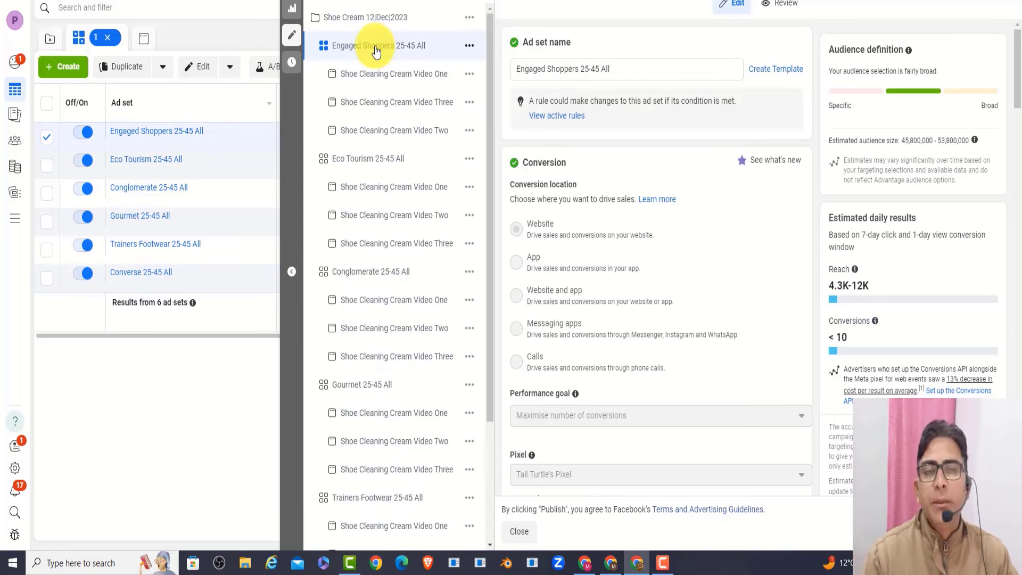
{"action": "scroll", "coordinate": [623, 183], "scroll_direction": "down", "scroll_amount": 1}
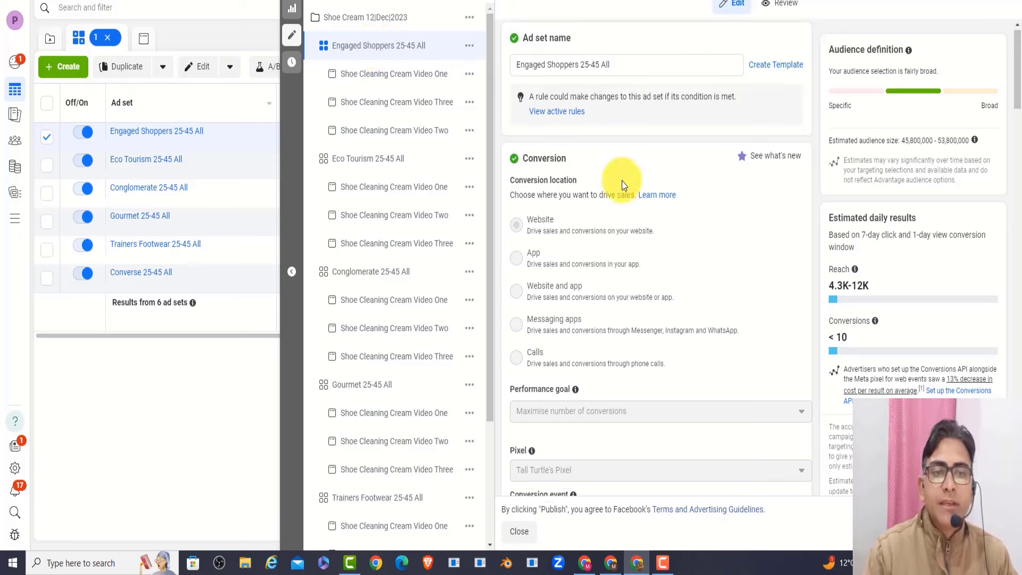
{"action": "scroll", "coordinate": [623, 184], "scroll_direction": "down", "scroll_amount": 10}
{"action": "left_click", "coordinate": [524, 144]}
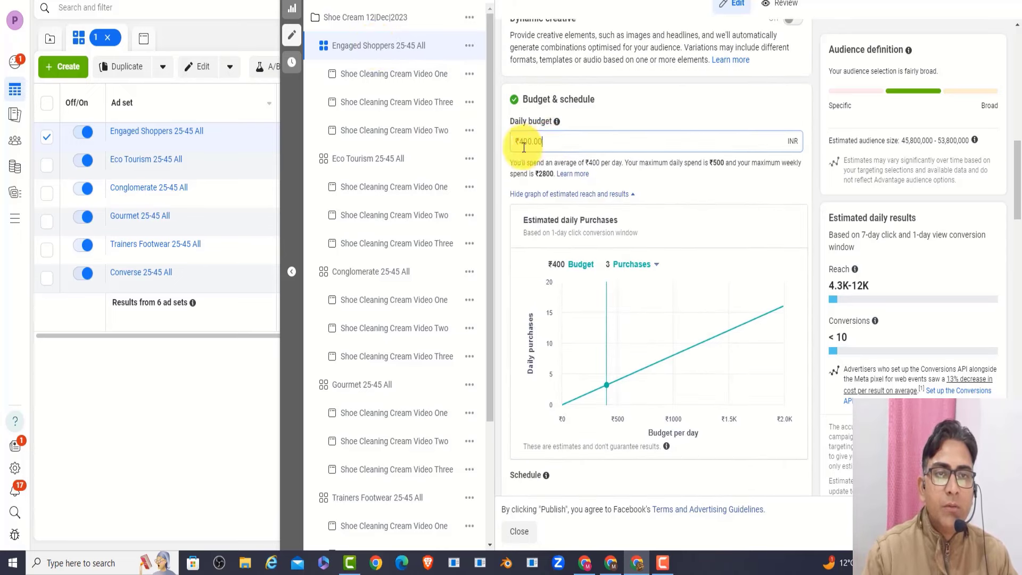
{"action": "left_click", "coordinate": [590, 108]}
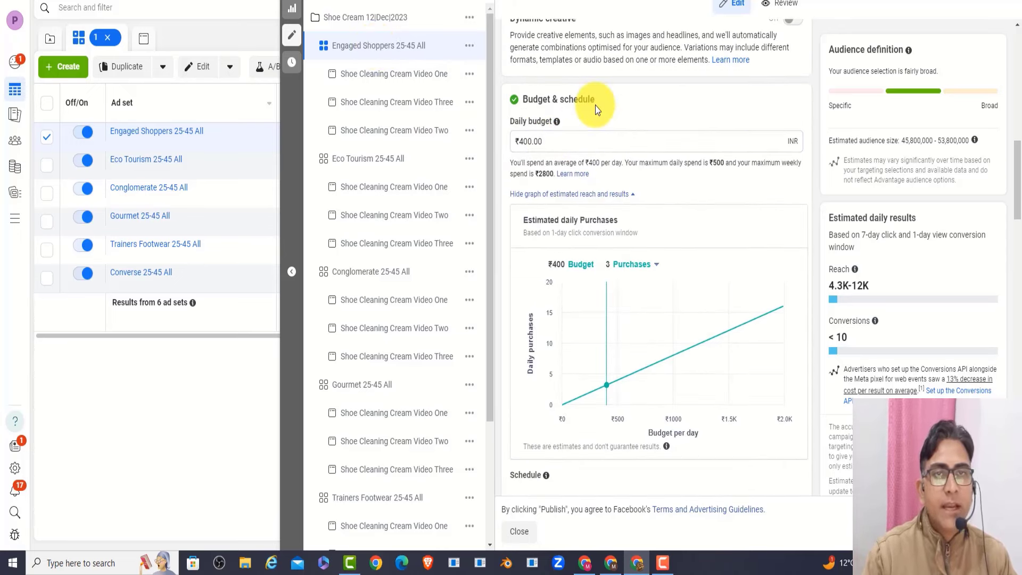
{"action": "left_click", "coordinate": [384, 162]}
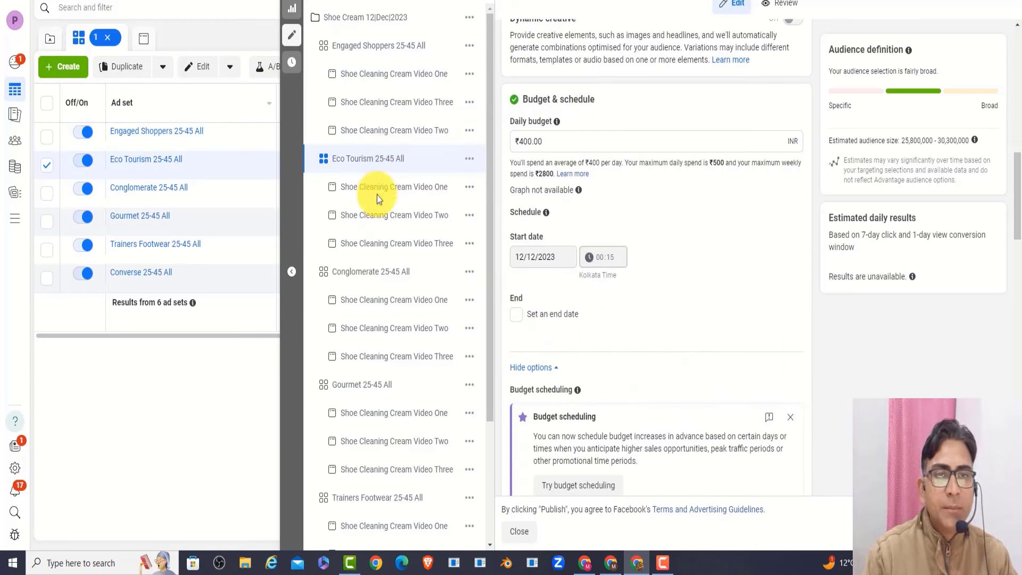
{"action": "left_click", "coordinate": [366, 277]}
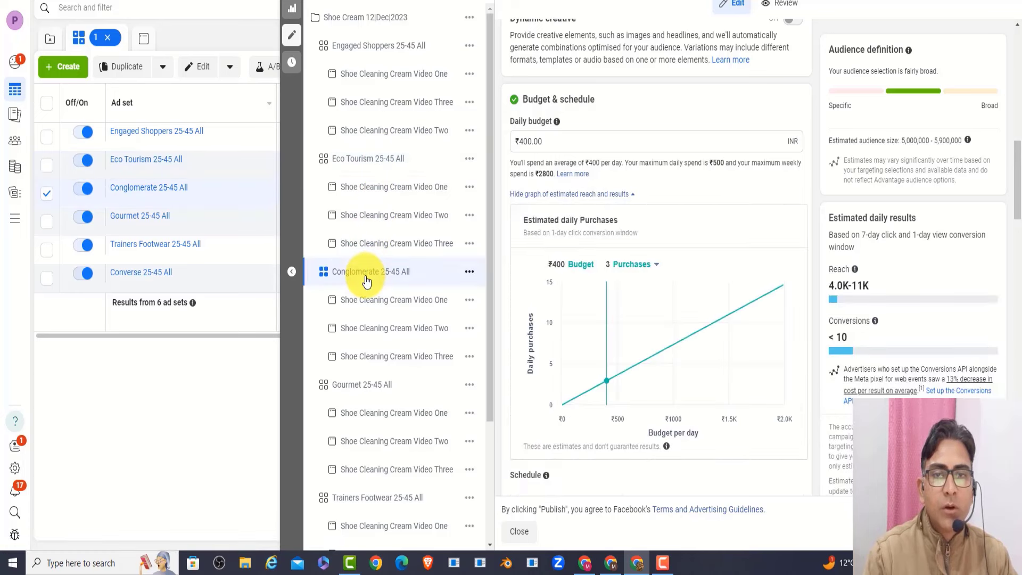
- Review the Gourmet 25-45 All ad set's daily budget, locations, age, detailed targeting, exclusions and placements
{"action": "left_click", "coordinate": [374, 383]}
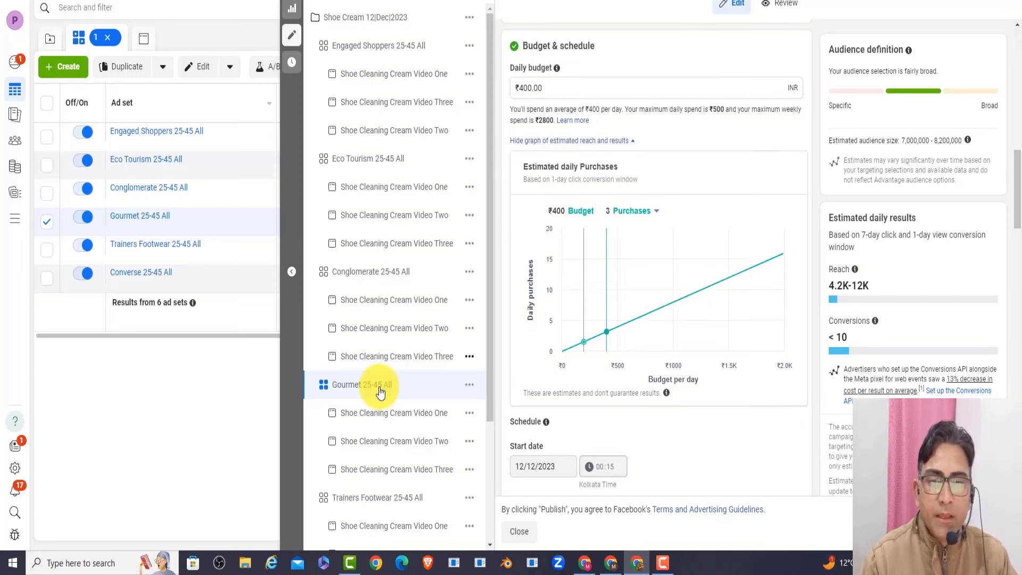
{"action": "scroll", "coordinate": [380, 391], "scroll_direction": "down", "scroll_amount": 3}
{"action": "mouse_move", "coordinate": [638, 227]}
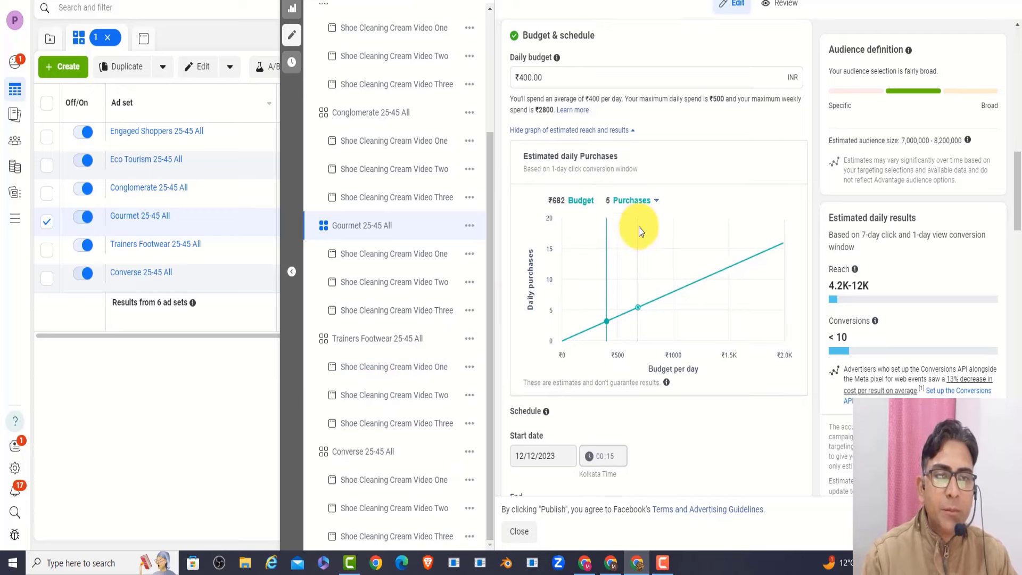
{"action": "scroll", "coordinate": [639, 227], "scroll_direction": "down", "scroll_amount": 10}
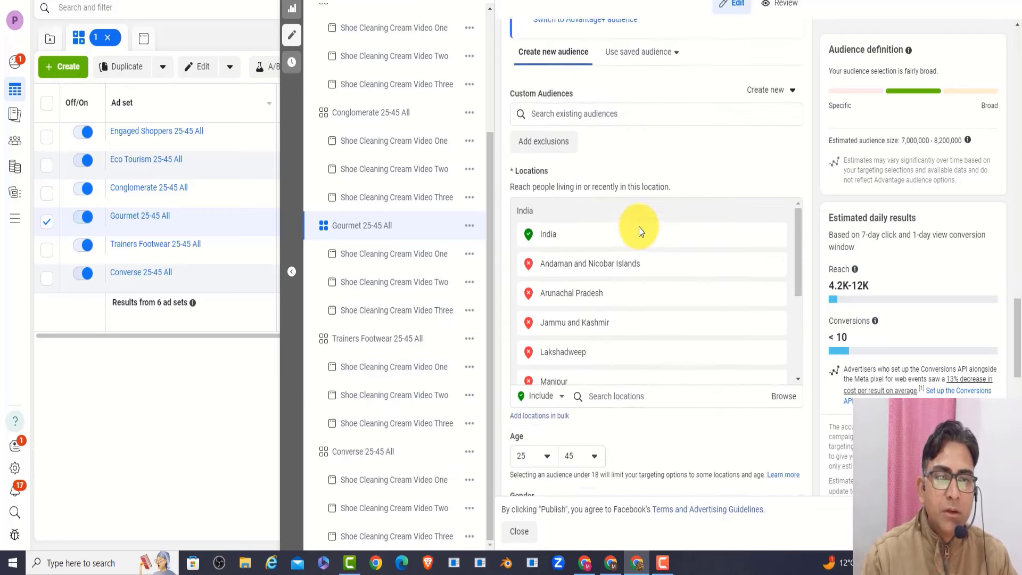
{"action": "scroll", "coordinate": [639, 227], "scroll_direction": "down", "scroll_amount": 4}
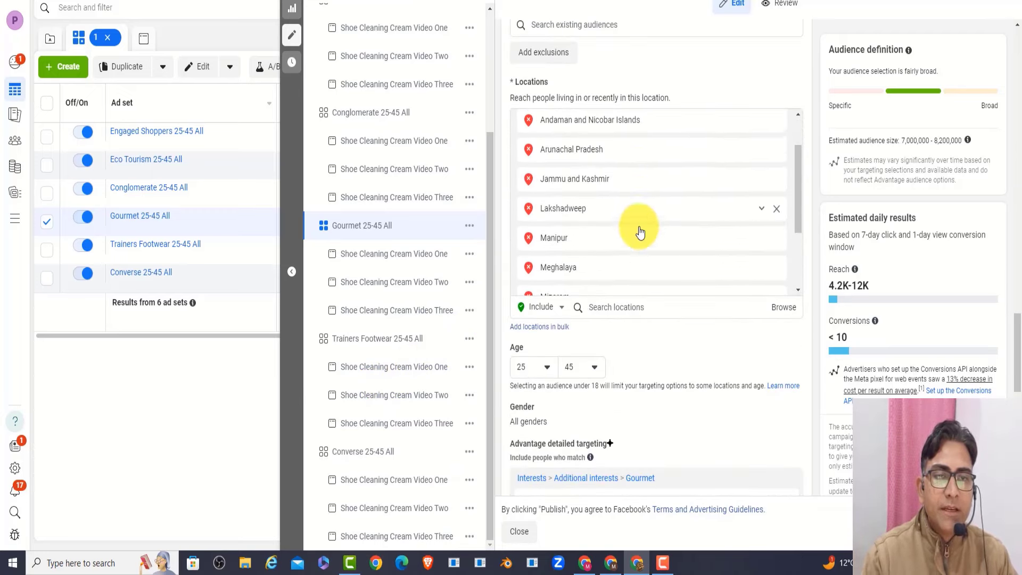
{"action": "scroll", "coordinate": [640, 230], "scroll_direction": "down", "scroll_amount": 8}
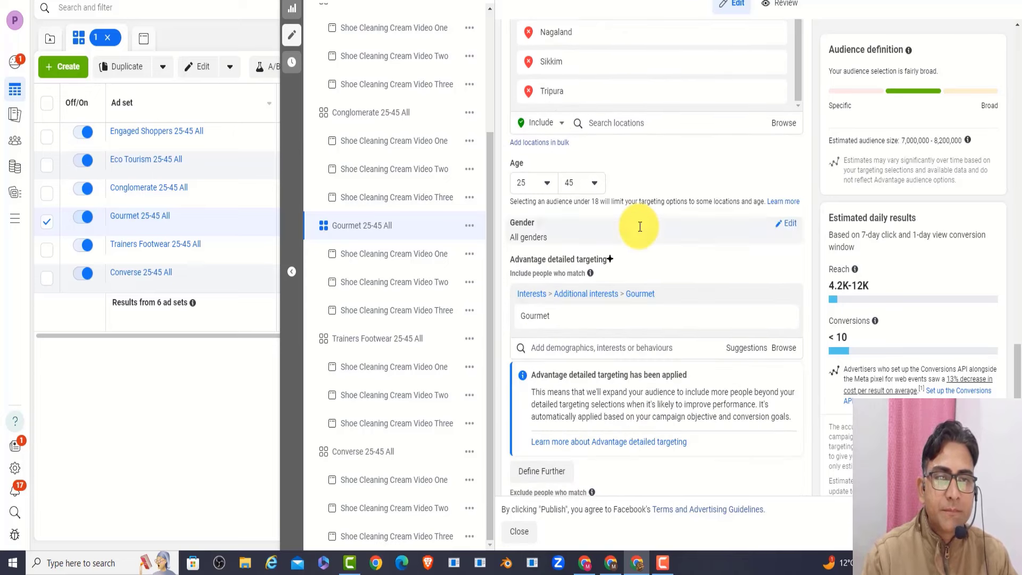
{"action": "scroll", "coordinate": [598, 228], "scroll_direction": "down", "scroll_amount": 5}
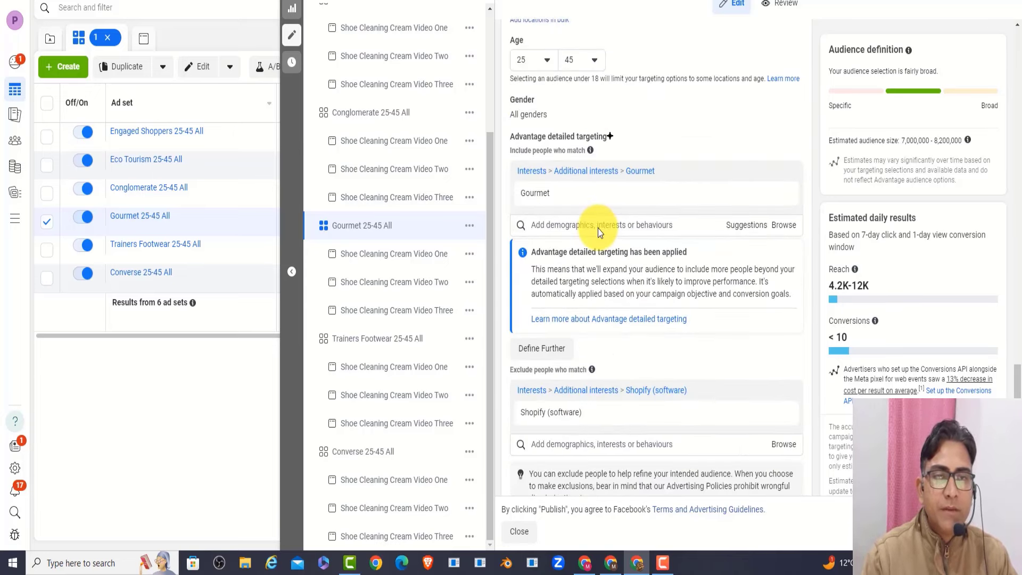
{"action": "scroll", "coordinate": [601, 235], "scroll_direction": "up", "scroll_amount": 3}
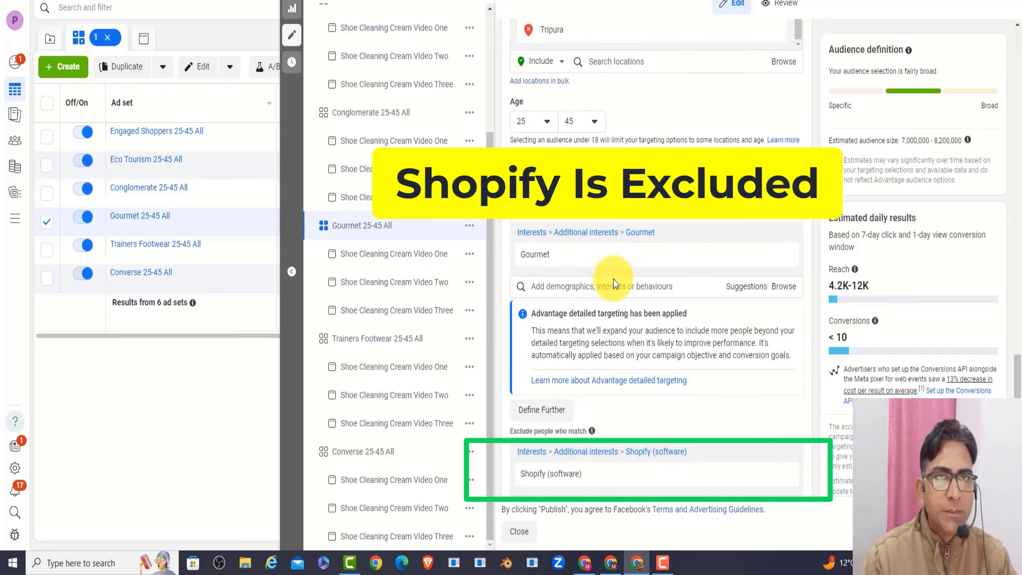
{"action": "scroll", "coordinate": [613, 279], "scroll_direction": "down", "scroll_amount": 6}
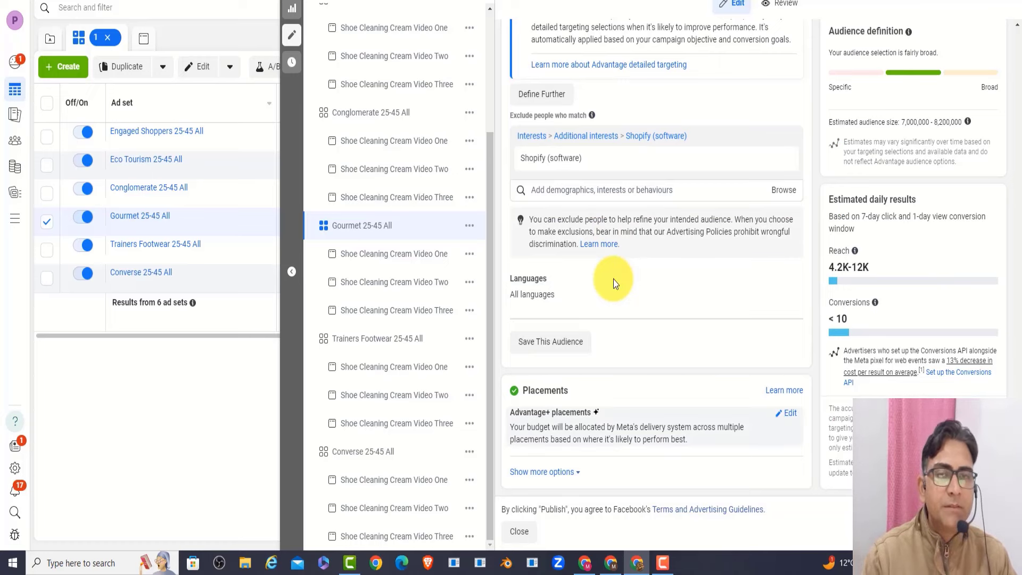
- Close the ad set editor, clear the ad set and campaign selections, and return to the list of all campaigns
{"action": "left_click", "coordinate": [294, 1]}
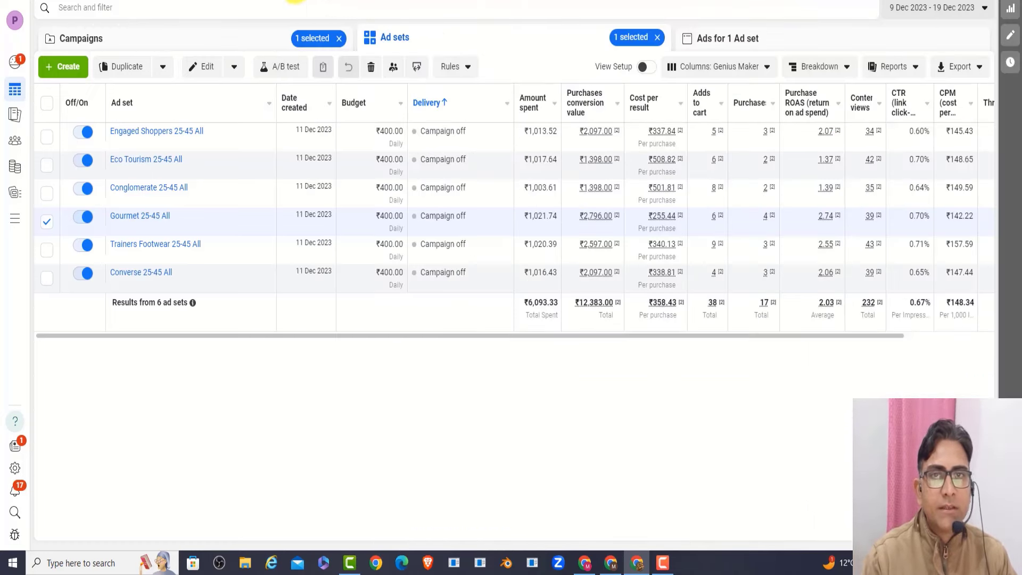
{"action": "left_click", "coordinate": [658, 37]}
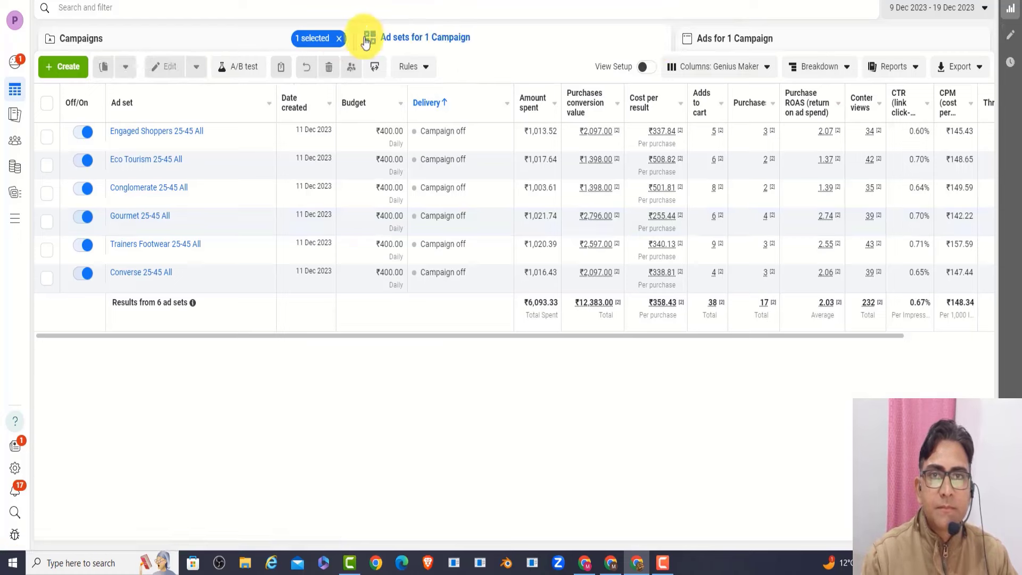
{"action": "left_click", "coordinate": [339, 39]}
{"action": "left_click", "coordinate": [234, 39]}
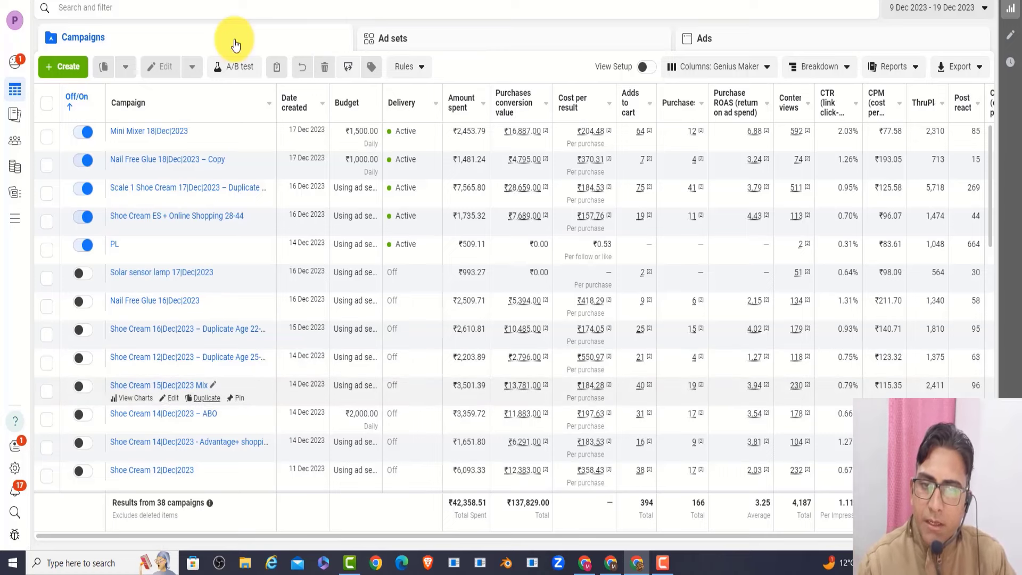
- Select the Shoe Cream 12|Dec|2023 campaign in the list and examine its amount spent, conversion value and purchases
{"action": "scroll", "coordinate": [169, 397], "scroll_direction": "down", "scroll_amount": 1}
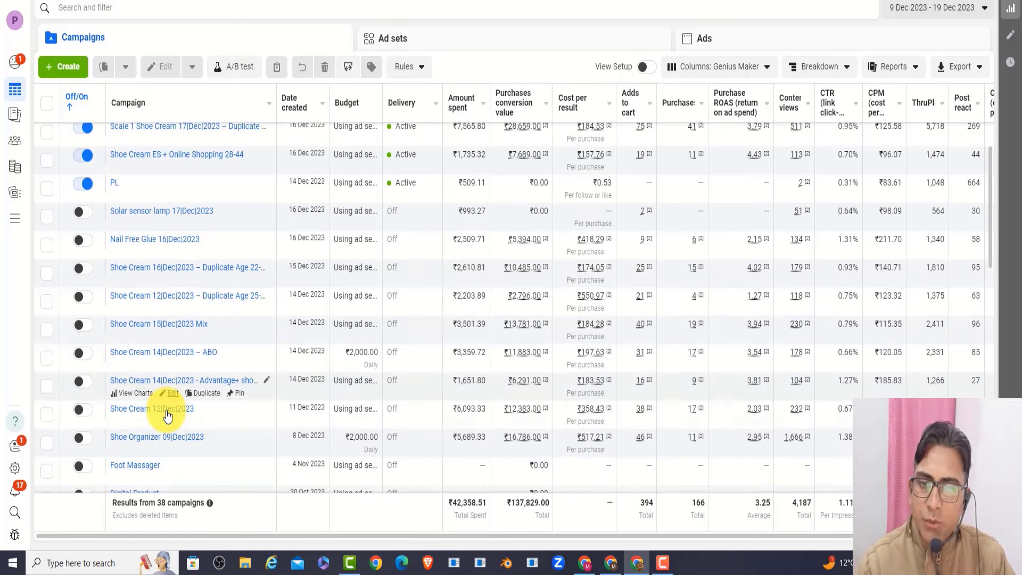
{"action": "mouse_move", "coordinate": [545, 416]}
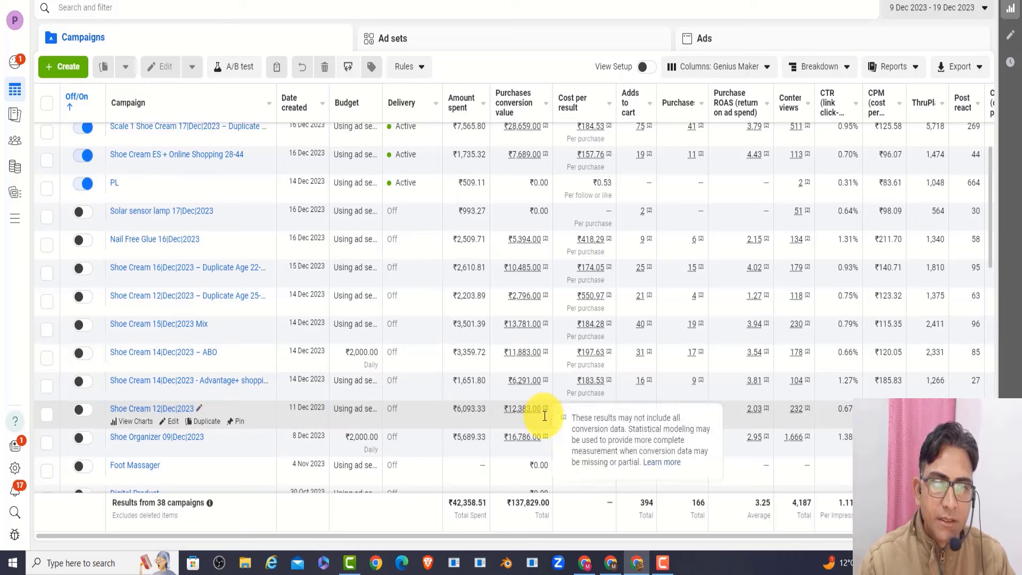
{"action": "left_click_drag", "start_coordinate": [484, 413], "coordinate": [446, 415]}
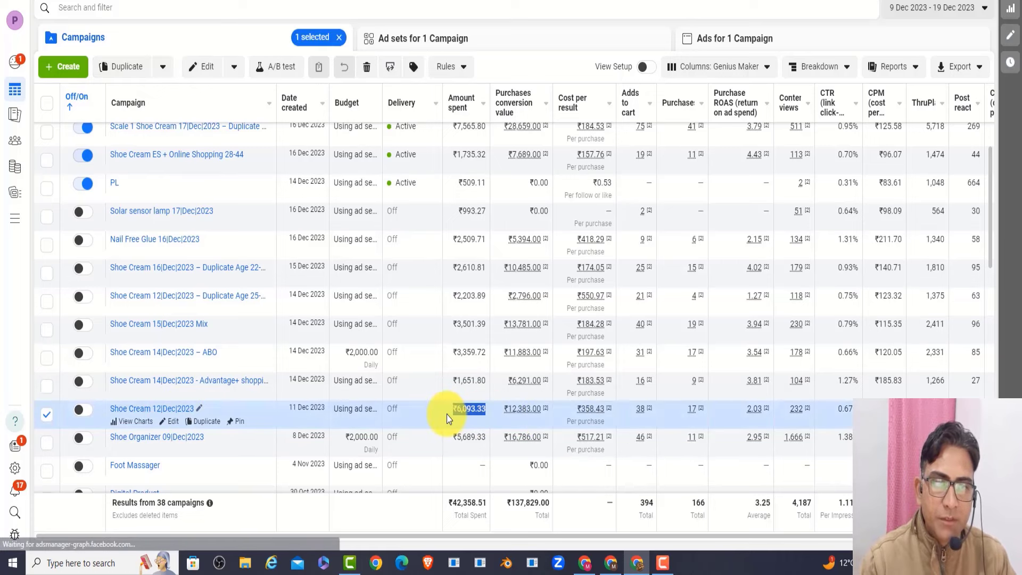
{"action": "left_click", "coordinate": [471, 408]}
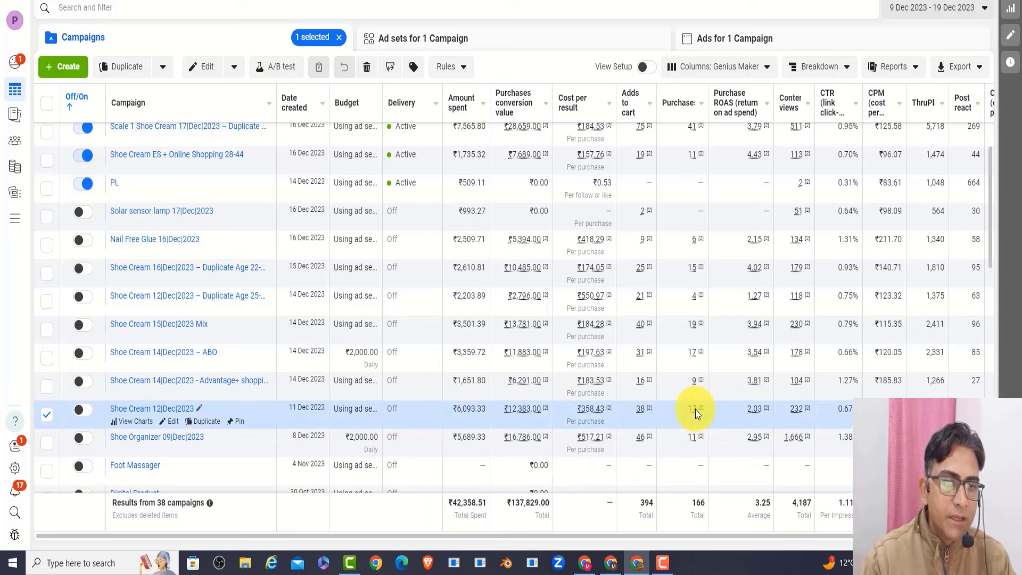
- Compare the purchases of the Shoe Cream 12|Dec|2023 campaign with its amount spent and purchases conversion value
{"action": "mouse_move", "coordinate": [695, 410]}
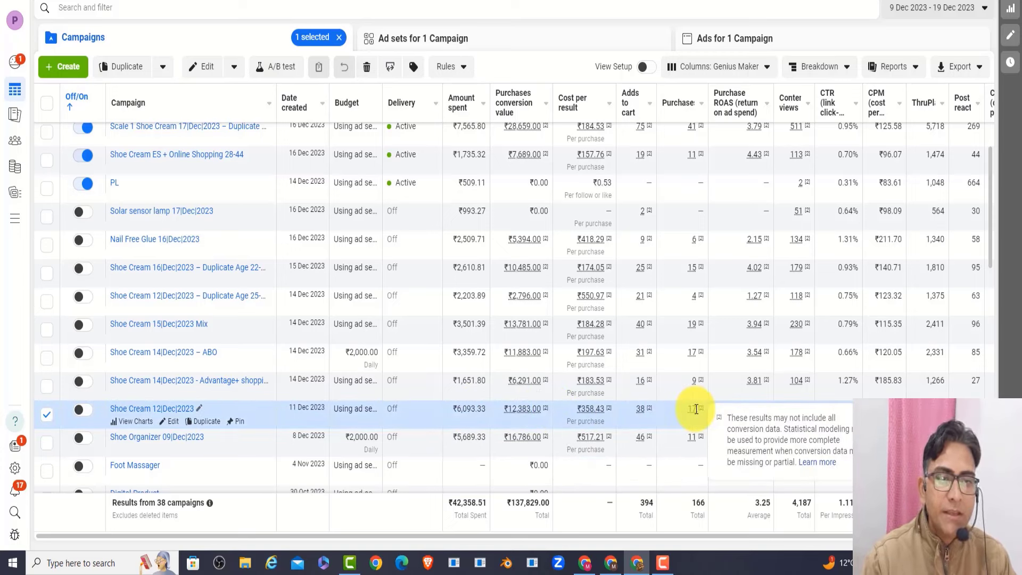
{"action": "left_click_drag", "start_coordinate": [696, 409], "coordinate": [683, 412]}
{"action": "left_click", "coordinate": [674, 422]}
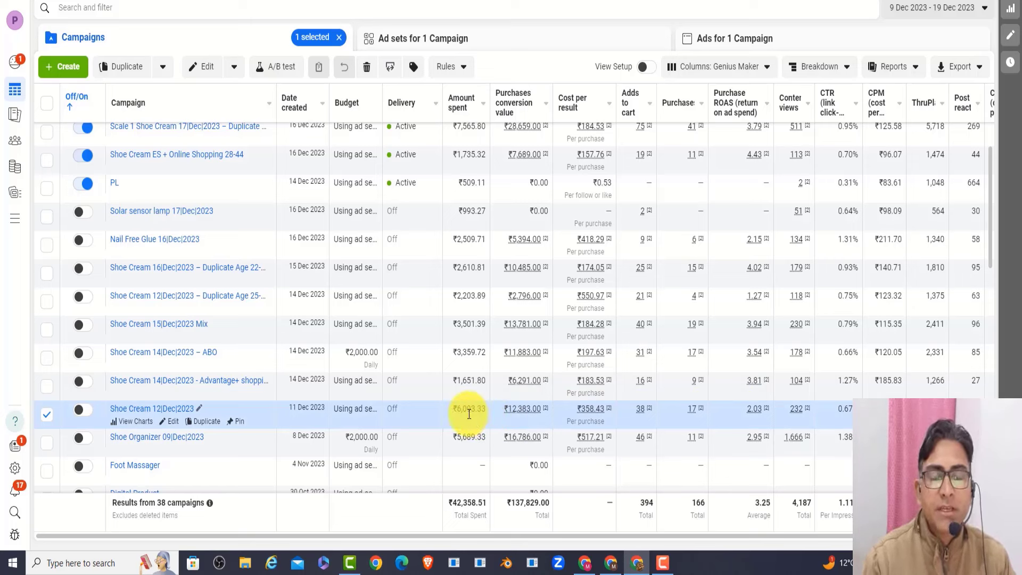
{"action": "mouse_move", "coordinate": [534, 410]}
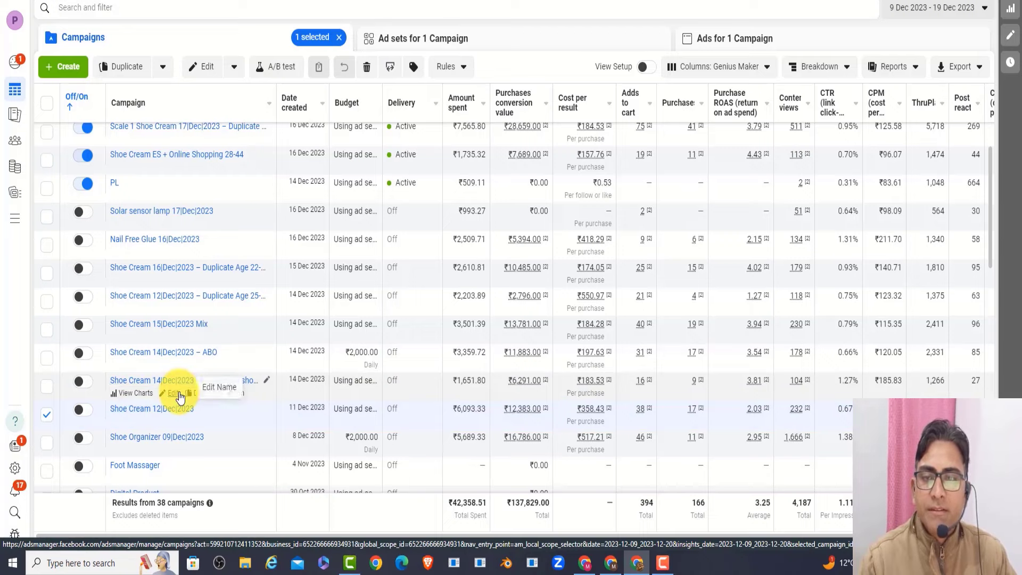
- Open the Shoe Cream 14|Dec|2023 Advantage+ shopping campaign for editing and review its audience location, daily budget and schedule
{"action": "left_click", "coordinate": [174, 393]}
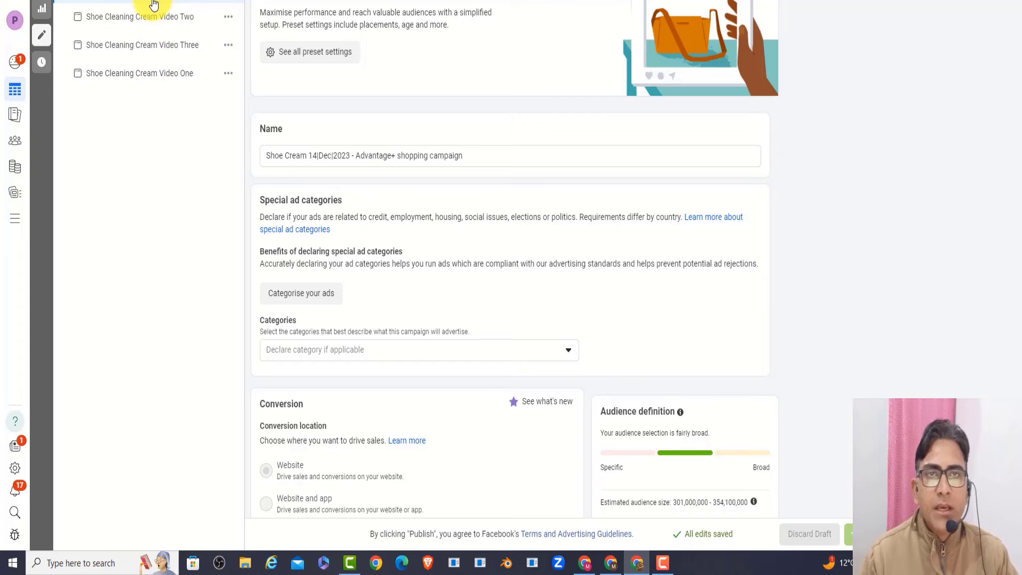
{"action": "scroll", "coordinate": [464, 223], "scroll_direction": "down", "scroll_amount": 10}
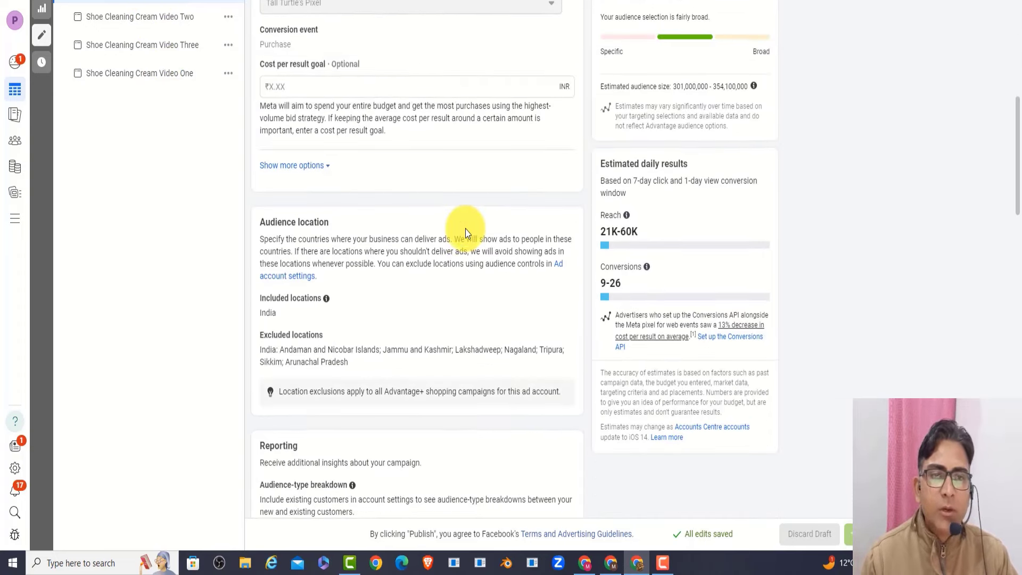
{"action": "scroll", "coordinate": [465, 232], "scroll_direction": "down", "scroll_amount": 5}
{"action": "scroll", "coordinate": [466, 228], "scroll_direction": "down", "scroll_amount": 1}
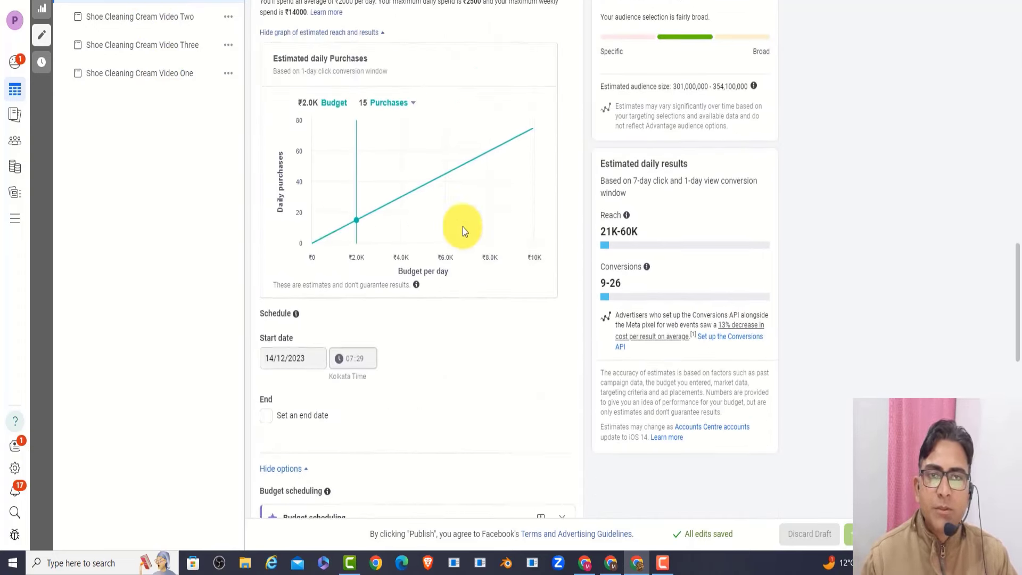
{"action": "scroll", "coordinate": [461, 228], "scroll_direction": "up", "scroll_amount": 2}
{"action": "left_click", "coordinate": [283, 113]}
{"action": "left_click", "coordinate": [379, 98]}
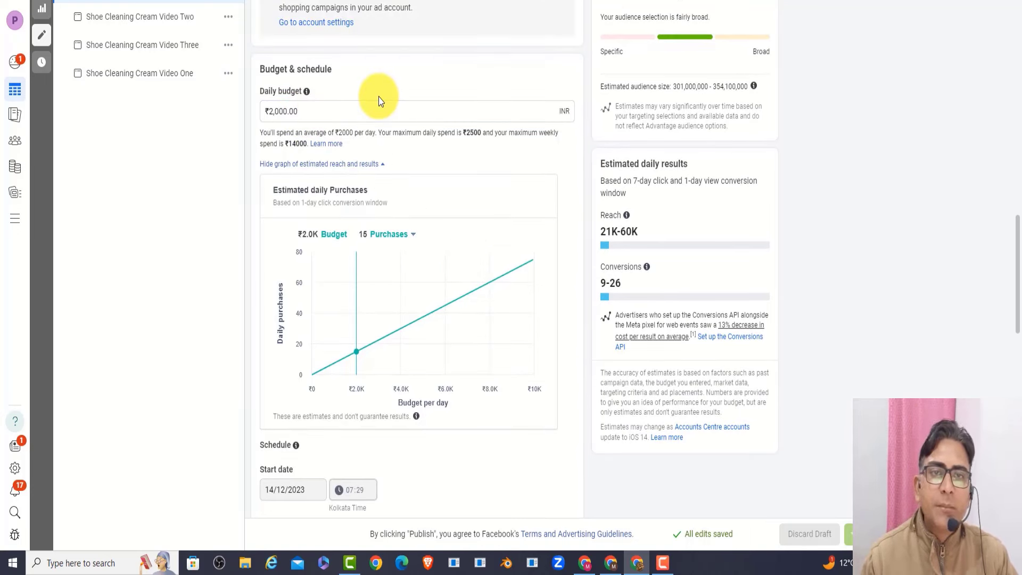
{"action": "scroll", "coordinate": [379, 100], "scroll_direction": "down", "scroll_amount": 7}
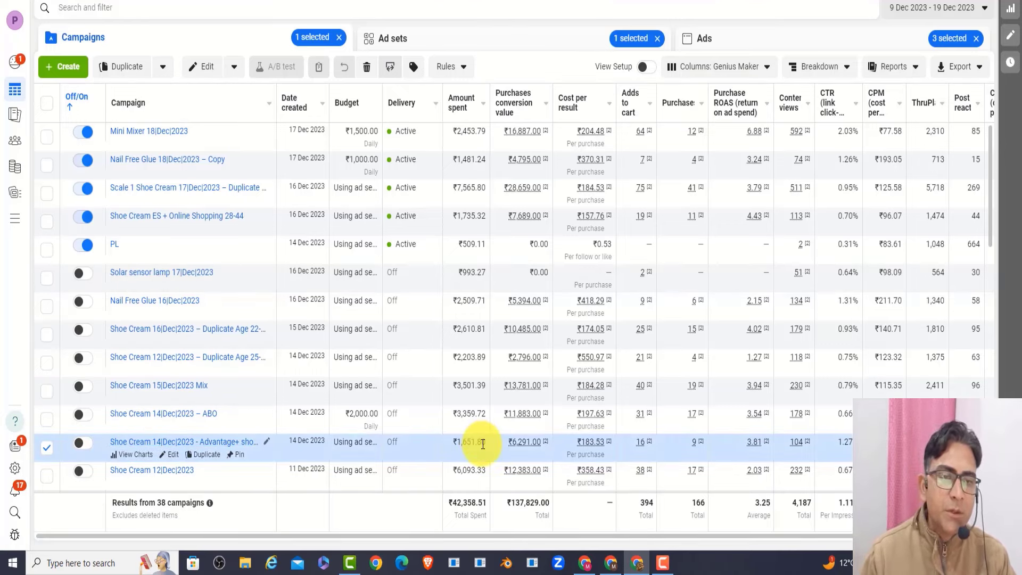
- Examine the Advantage+ shopping campaign's amount spent, purchases and ROAS, and look over the remaining metric columns of the campaign list
{"action": "mouse_move", "coordinate": [694, 442]}
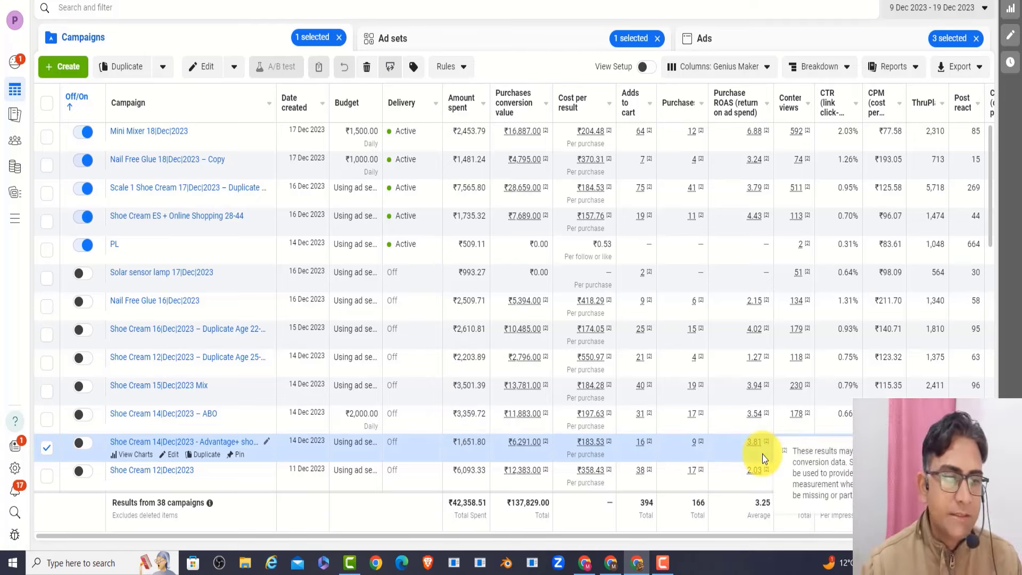
{"action": "left_click_drag", "start_coordinate": [732, 536], "coordinate": [851, 537]}
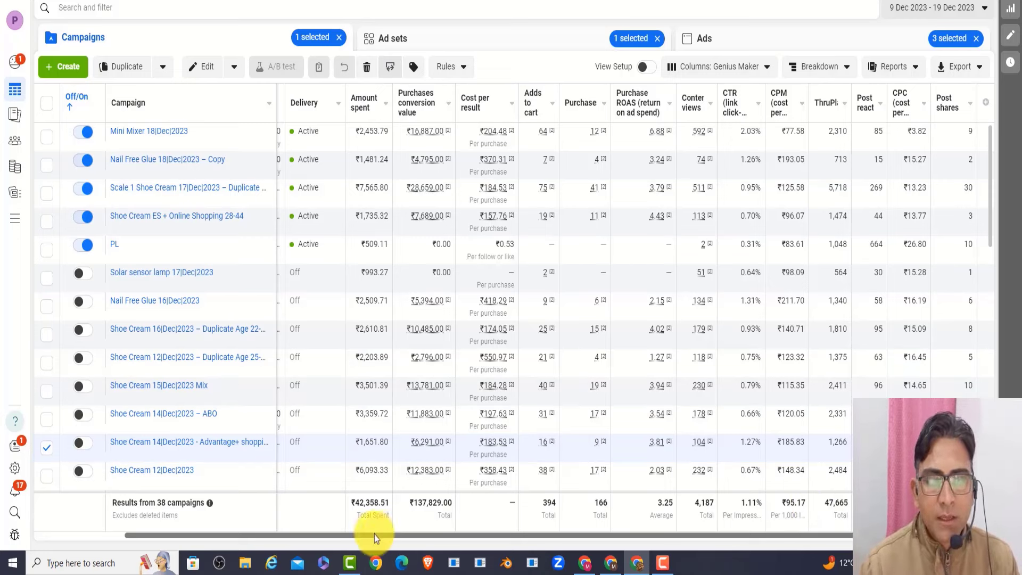
{"action": "scroll", "coordinate": [375, 534], "scroll_direction": "left", "scroll_amount": 3}
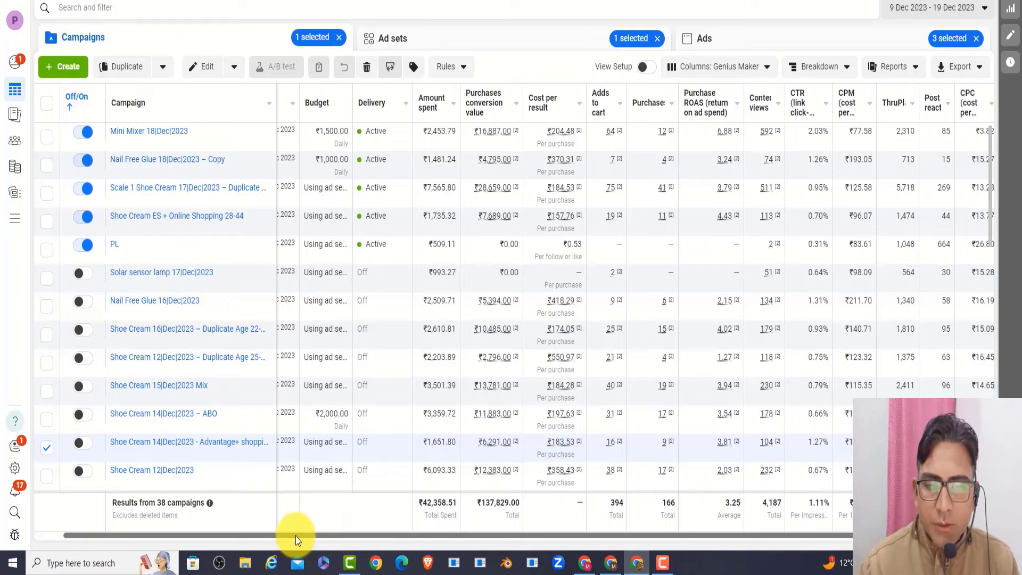
{"action": "scroll", "coordinate": [296, 536], "scroll_direction": "left", "scroll_amount": 1}
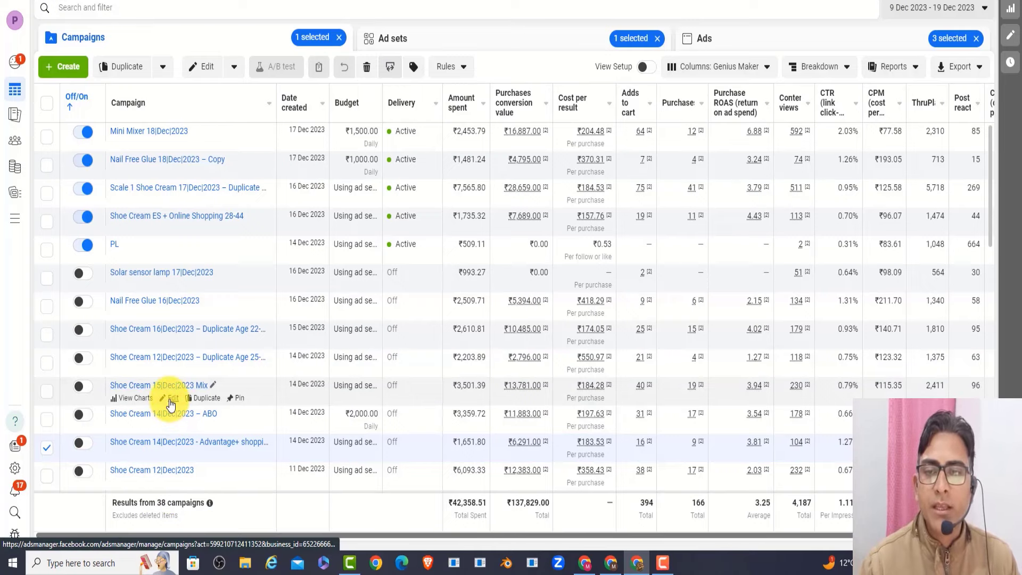
- Open the Shoe Cream 15|Dec|2023 Mix campaign for editing and check its objective and Advantage campaign budget setting
{"action": "left_click", "coordinate": [171, 400]}
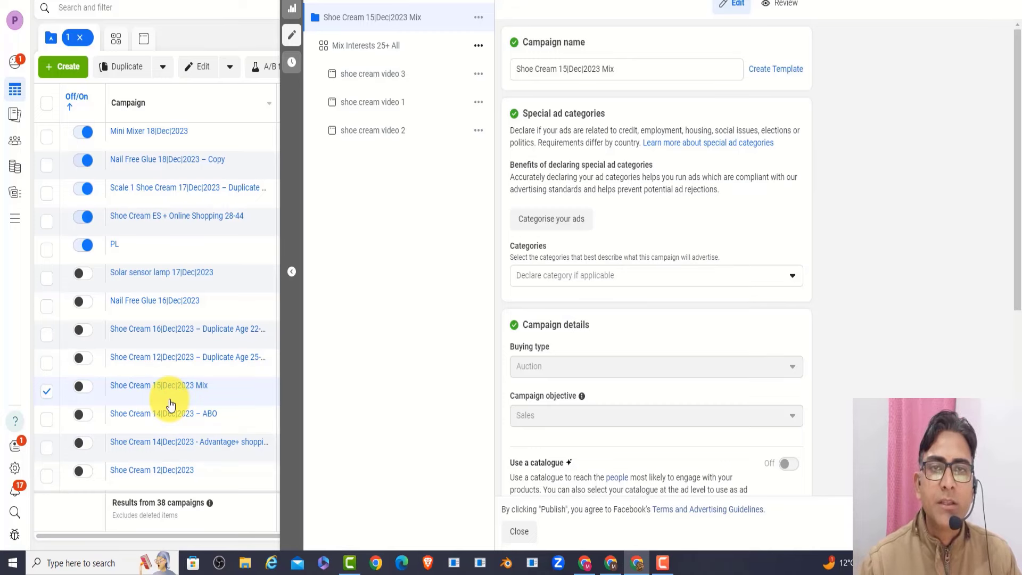
{"action": "scroll", "coordinate": [561, 151], "scroll_direction": "down", "scroll_amount": 5}
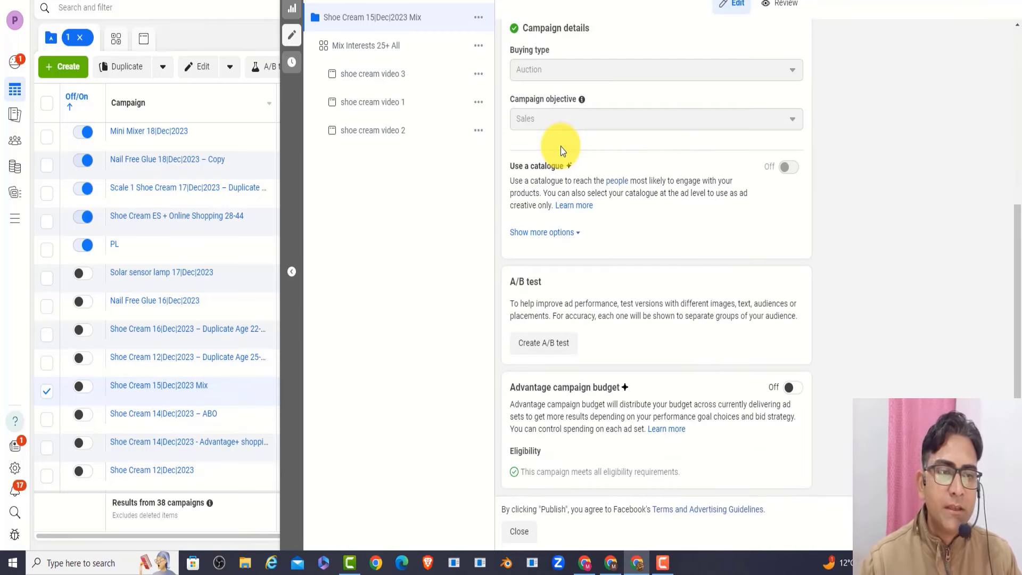
{"action": "left_click_drag", "start_coordinate": [511, 386], "coordinate": [642, 394]}
{"action": "left_click", "coordinate": [642, 394]}
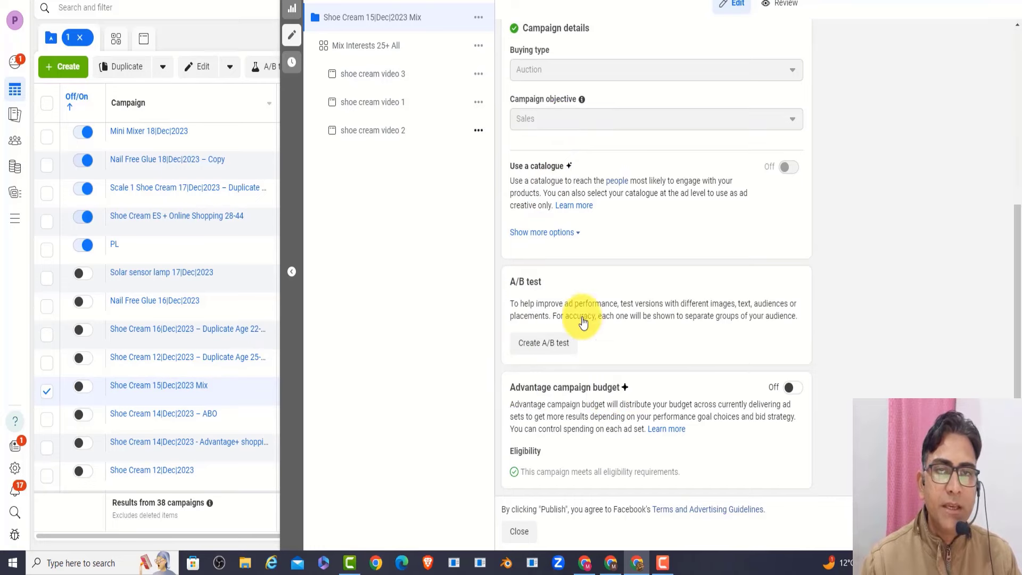
- Open the Mix Interests 25+ All ad set and review its name, schedule, locations, age and gender
{"action": "left_click", "coordinate": [373, 52]}
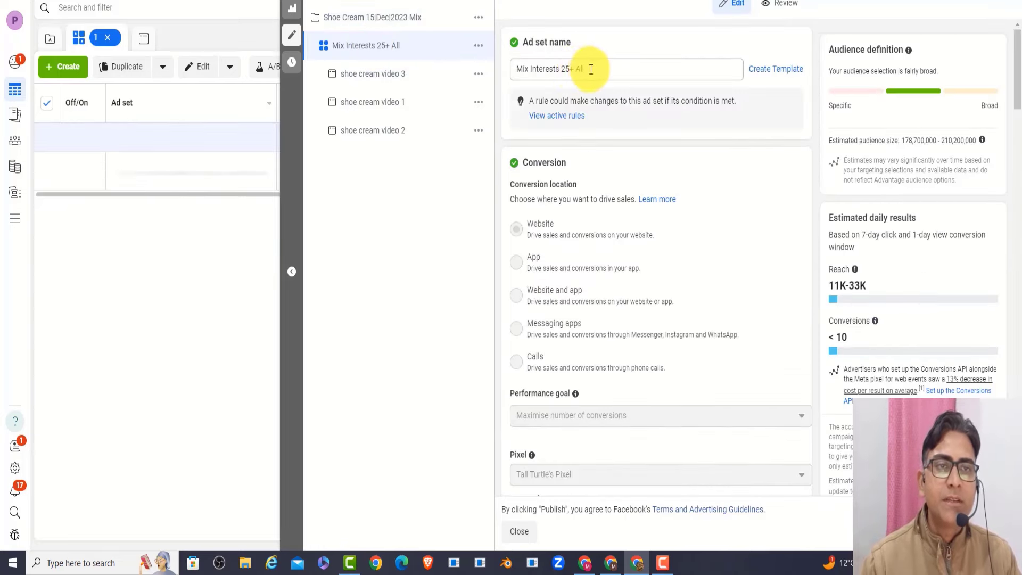
{"action": "left_click_drag", "start_coordinate": [586, 70], "coordinate": [560, 71]}
{"action": "left_click", "coordinate": [627, 52]}
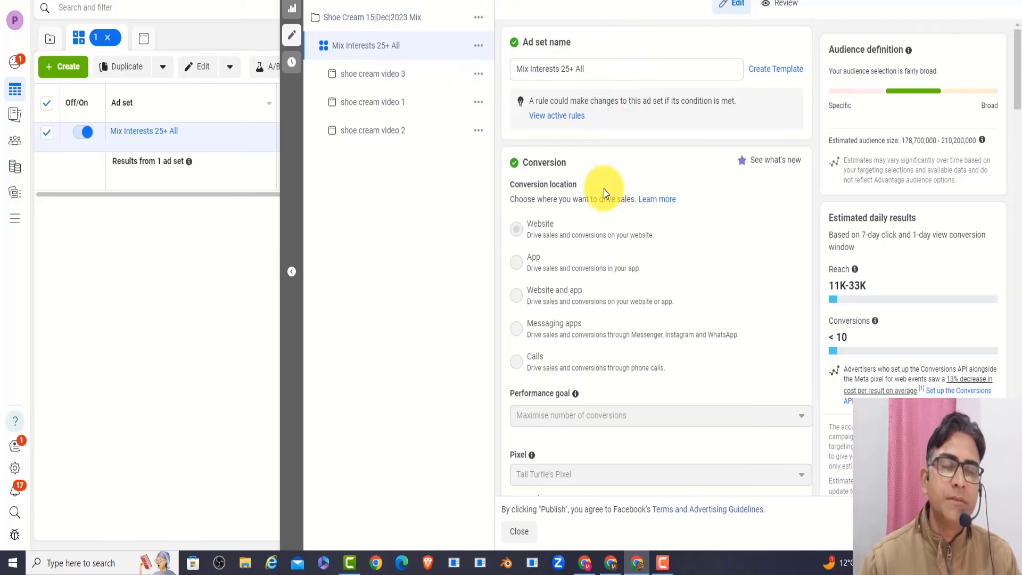
{"action": "scroll", "coordinate": [604, 193], "scroll_direction": "down", "scroll_amount": 20}
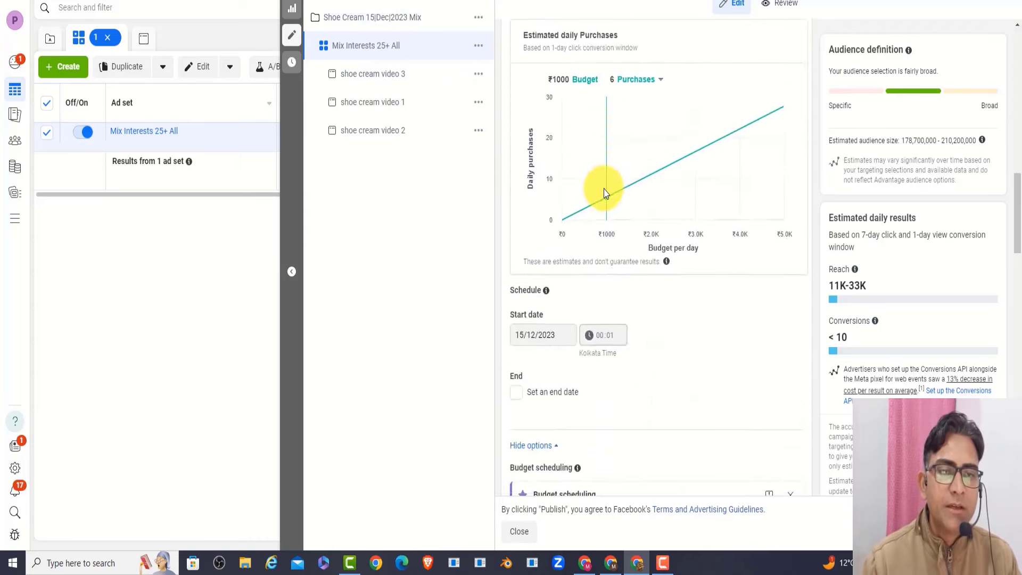
{"action": "scroll", "coordinate": [604, 192], "scroll_direction": "down", "scroll_amount": 10}
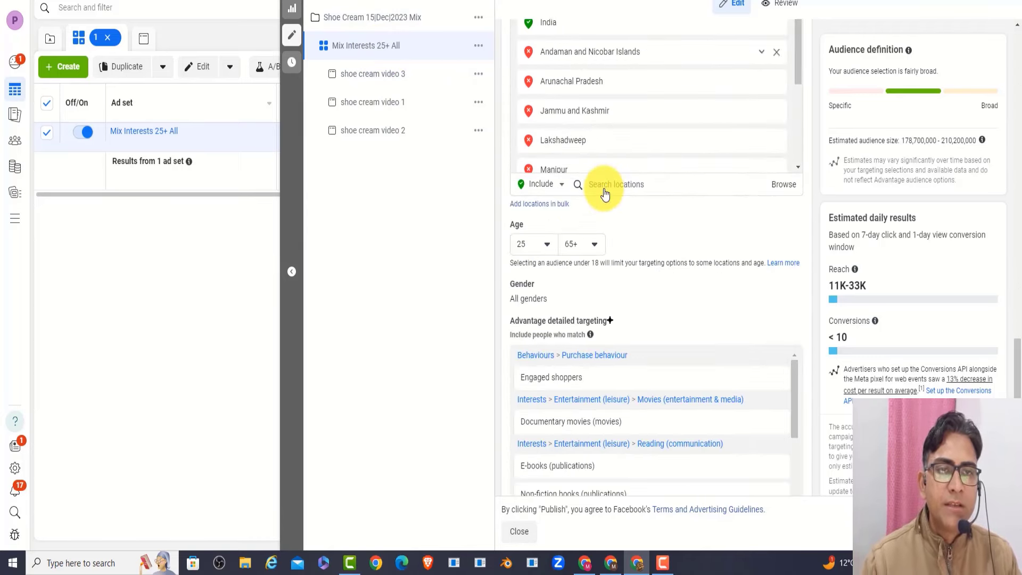
{"action": "scroll", "coordinate": [605, 193], "scroll_direction": "down", "scroll_amount": 5}
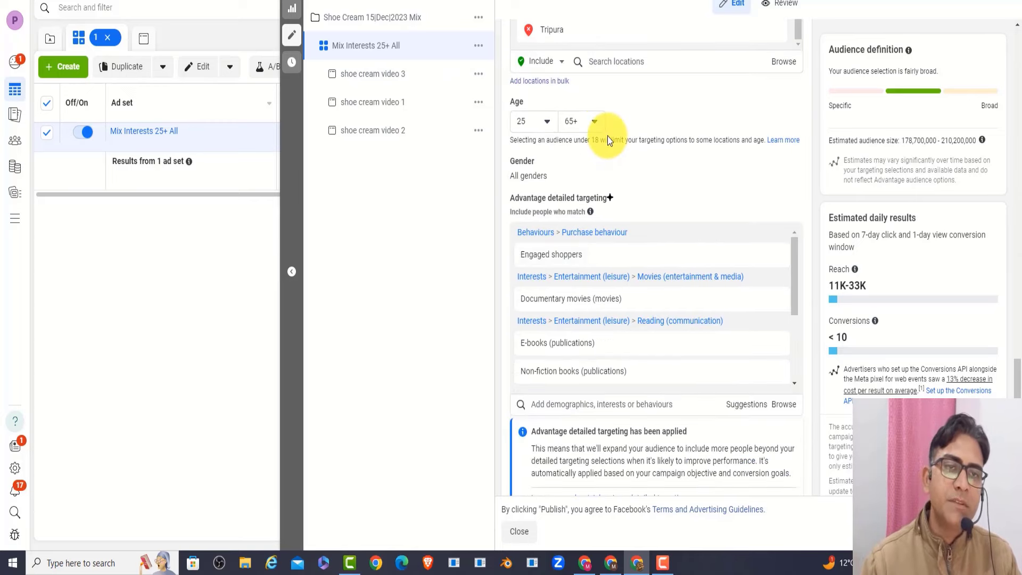
- Review all detailed targeting interests and behaviours of the Mix Interests 25+ All ad set and recheck its excluded locations
{"action": "scroll", "coordinate": [628, 199], "scroll_direction": "down", "scroll_amount": 3}
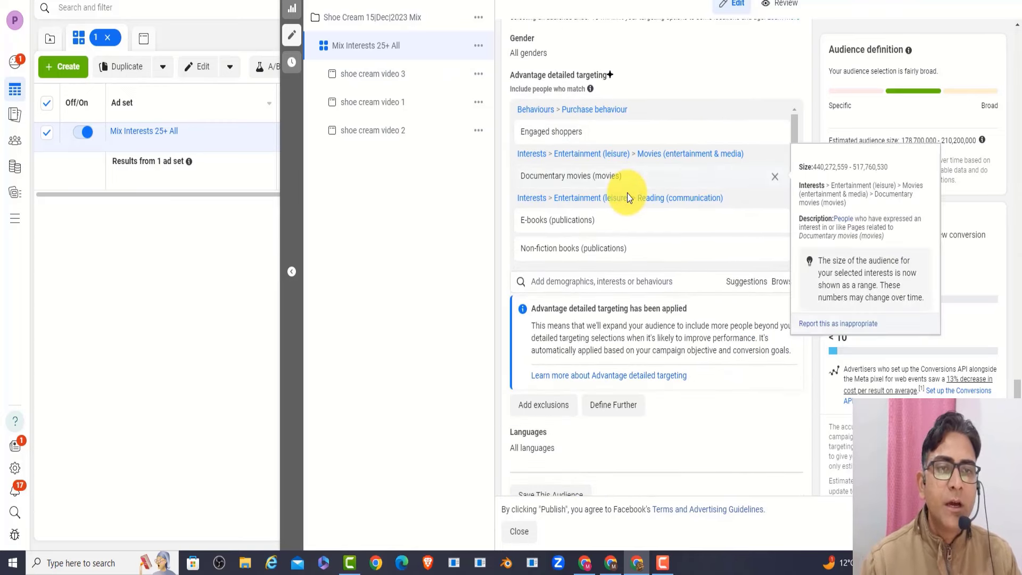
{"action": "scroll", "coordinate": [620, 218], "scroll_direction": "down", "scroll_amount": 3}
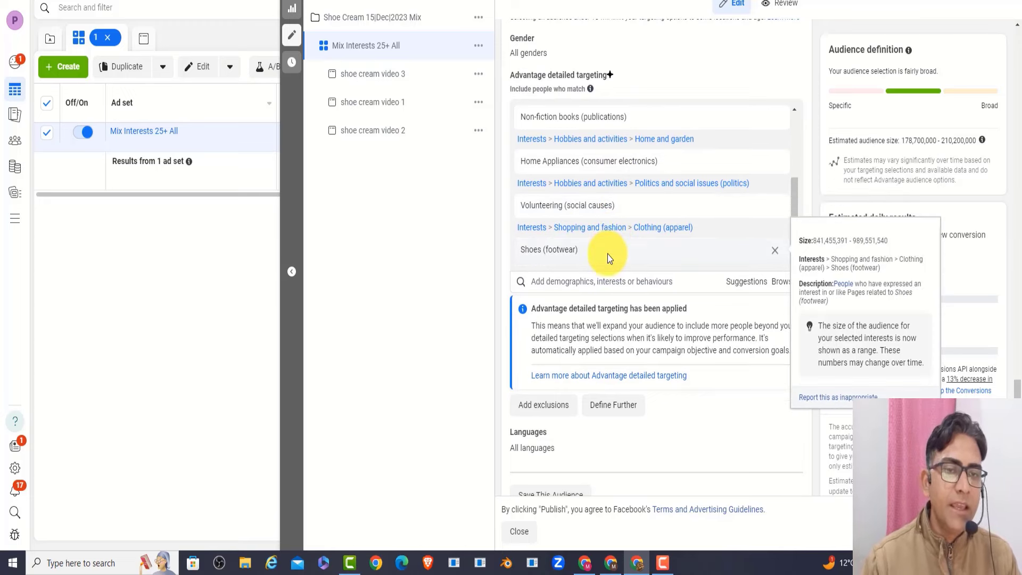
{"action": "scroll", "coordinate": [608, 254], "scroll_direction": "up", "scroll_amount": 3}
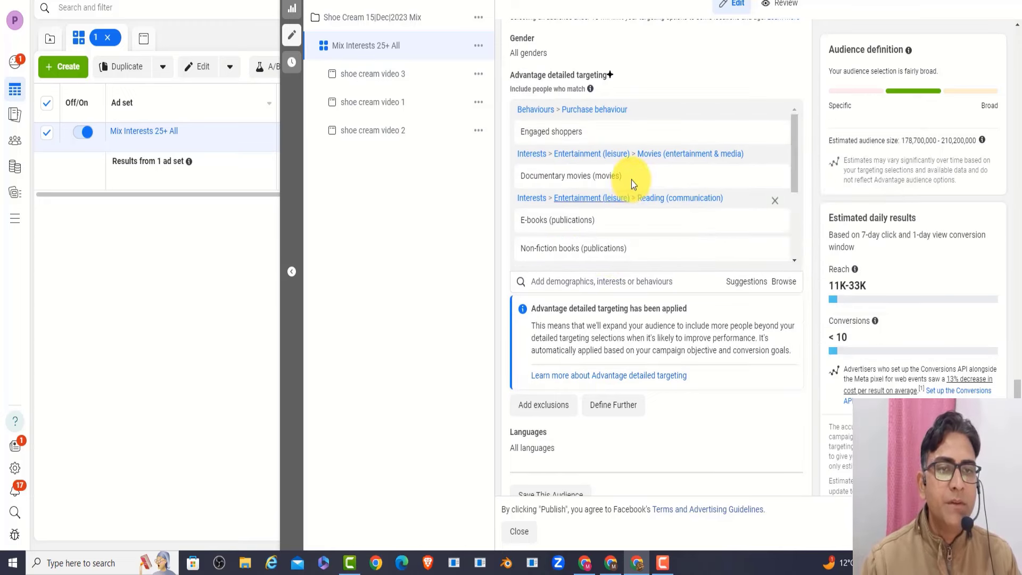
{"action": "scroll", "coordinate": [631, 180], "scroll_direction": "down", "scroll_amount": 1}
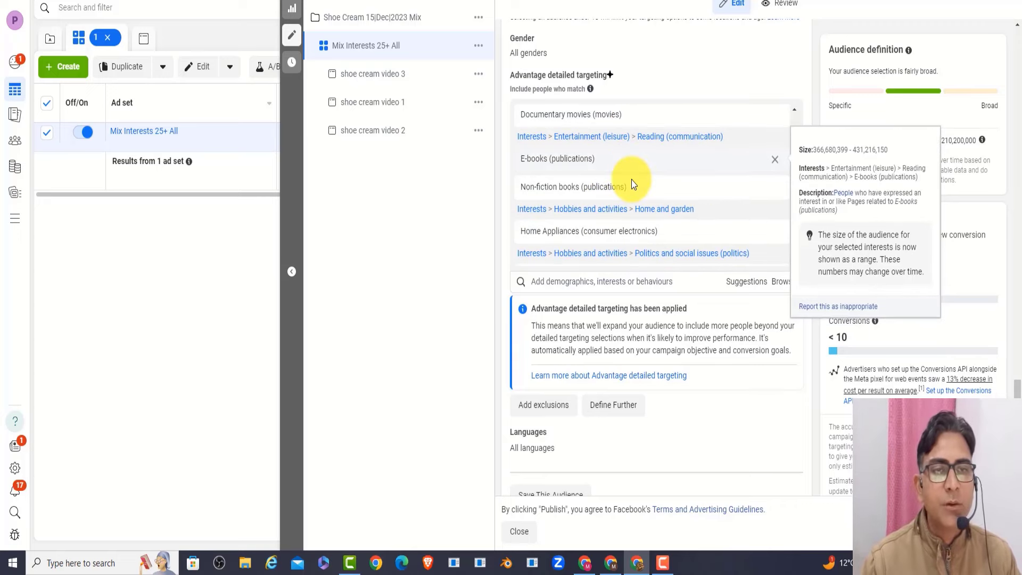
{"action": "scroll", "coordinate": [631, 180], "scroll_direction": "down", "scroll_amount": 1}
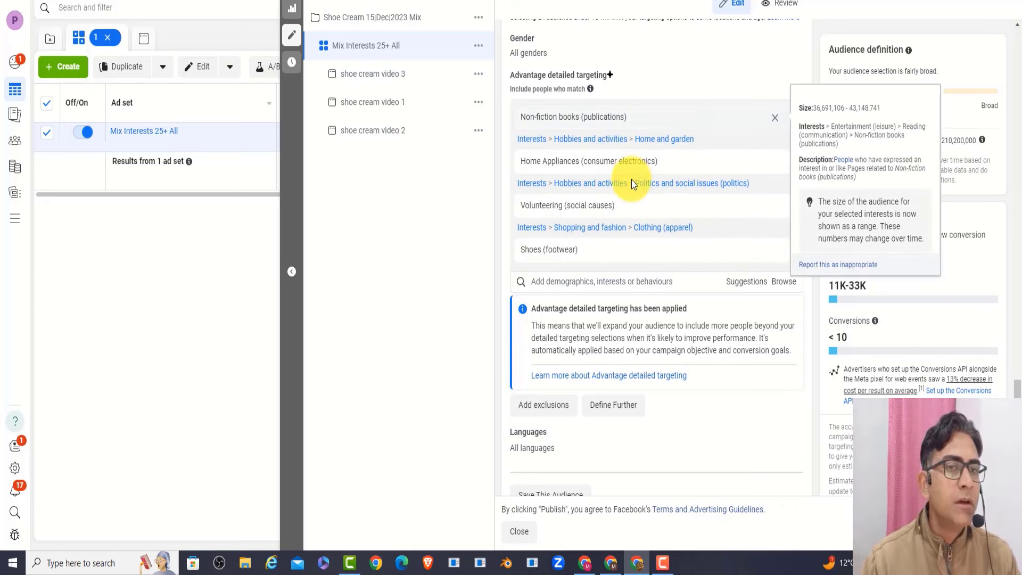
{"action": "mouse_move", "coordinate": [601, 222]}
{"action": "mouse_move", "coordinate": [578, 259]}
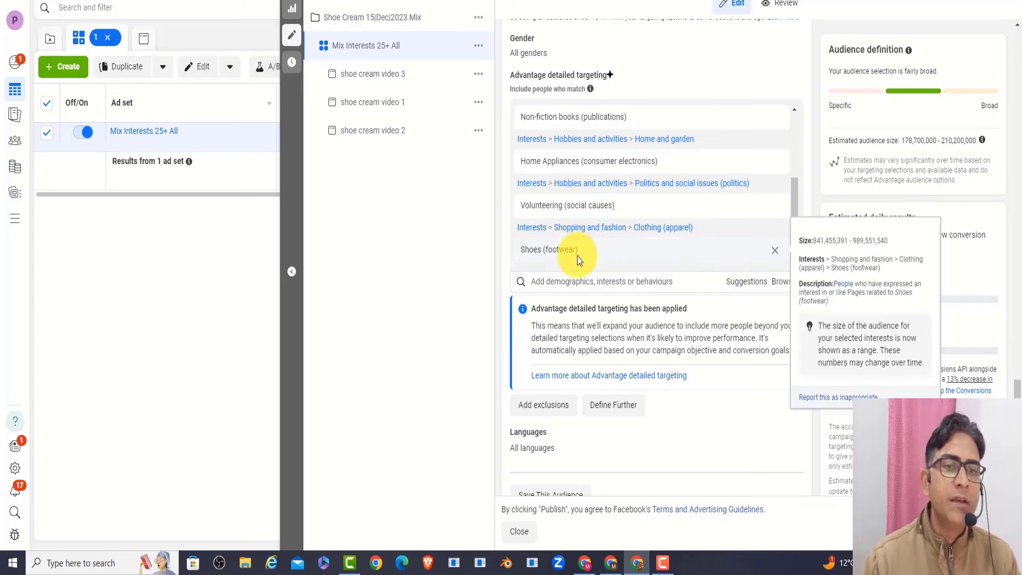
{"action": "scroll", "coordinate": [577, 255], "scroll_direction": "up", "scroll_amount": 10}
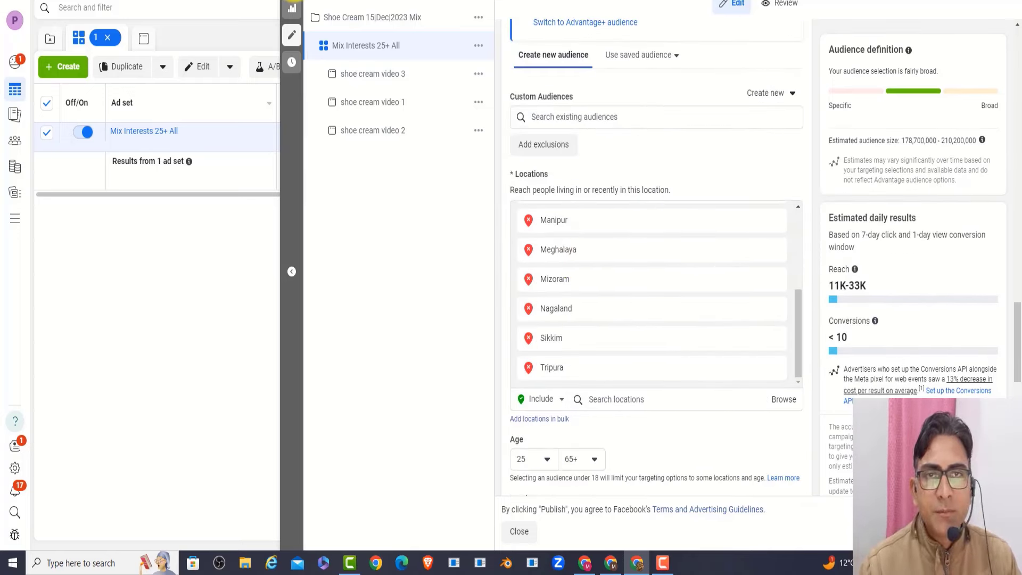
- Close the Mix Interests 25+ All editor, clear the campaign and ad set selections, and return to the campaign list
{"action": "left_click", "coordinate": [293, 1]}
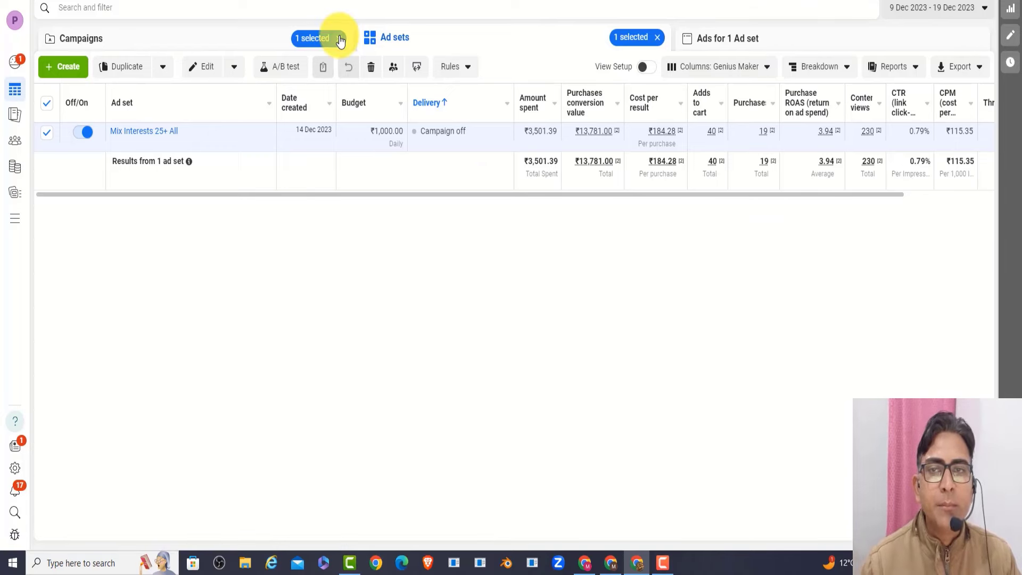
{"action": "left_click", "coordinate": [338, 38]}
{"action": "left_click", "coordinate": [658, 37]}
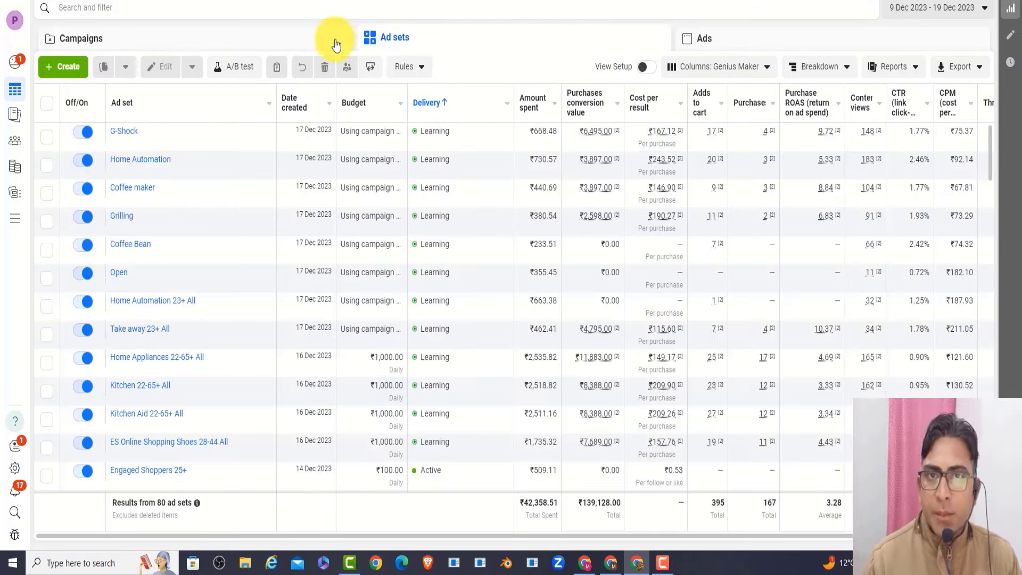
{"action": "left_click", "coordinate": [192, 42]}
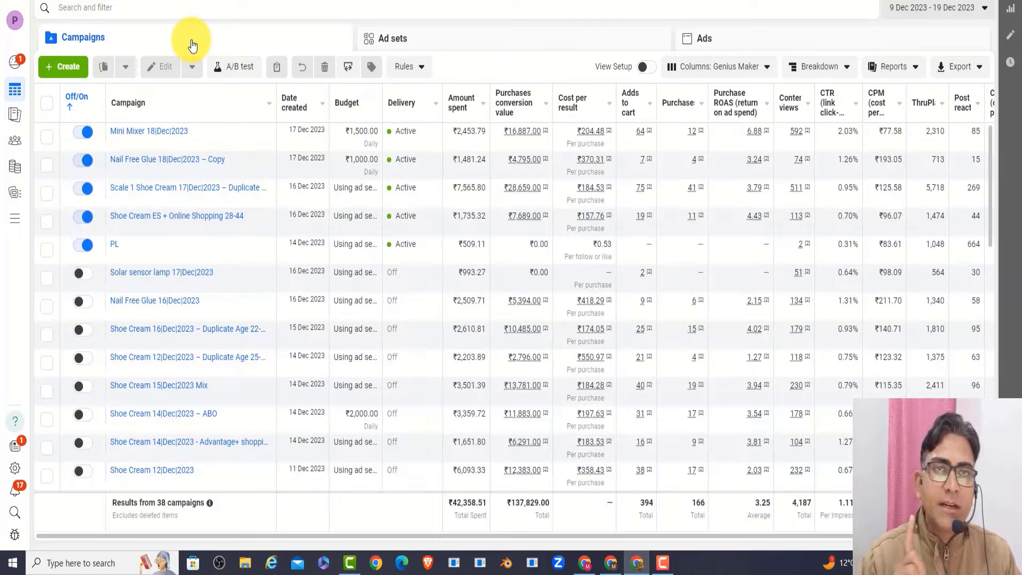
- Check the Shoe Cream 15|Dec|2023 Mix campaign's amount spent, reopen it for editing and check its ad set's daily budget
{"action": "scroll", "coordinate": [162, 379], "scroll_direction": "down", "scroll_amount": 2}
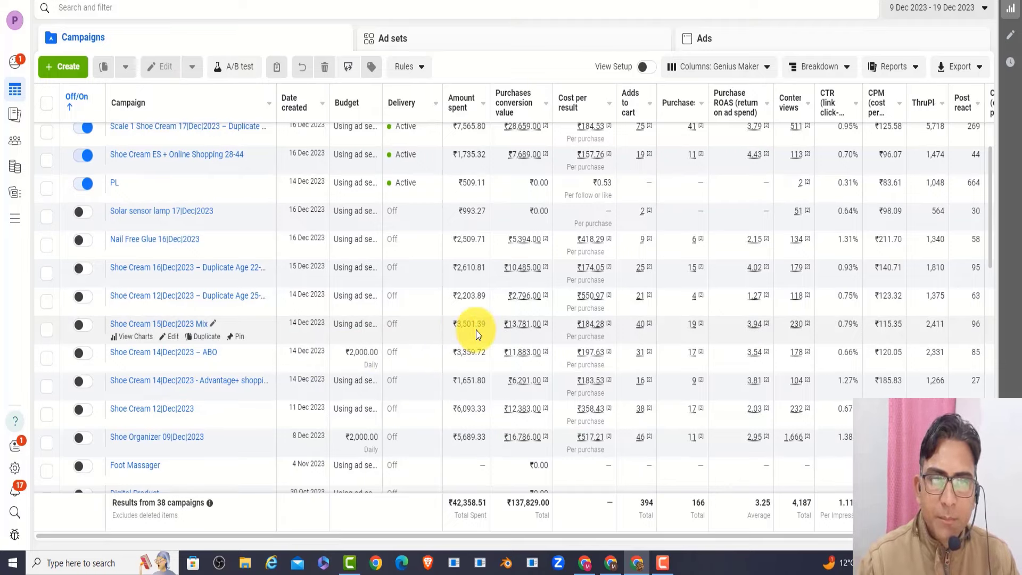
{"action": "left_click", "coordinate": [174, 339]}
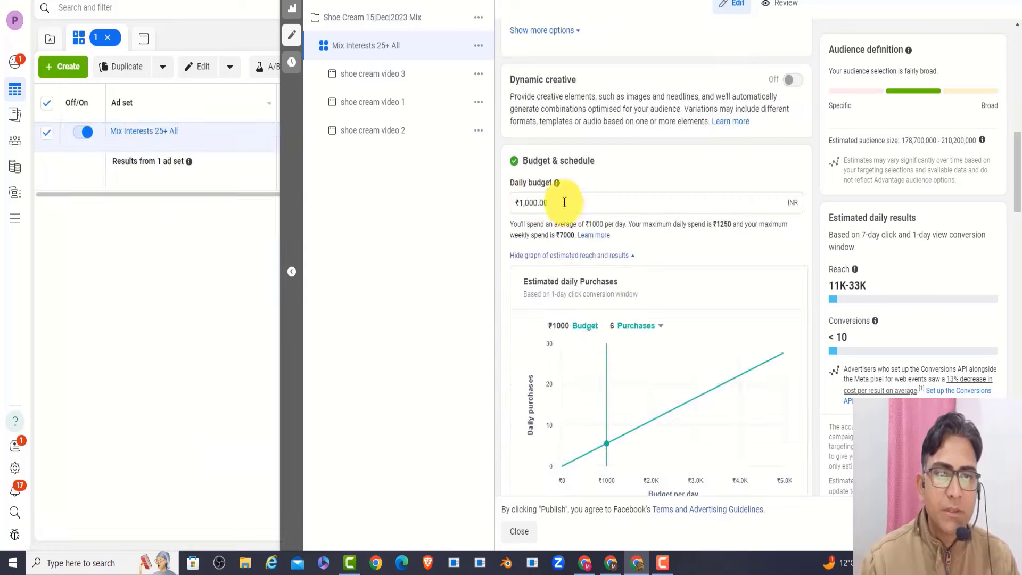
{"action": "triple_click", "coordinate": [556, 202]}
{"action": "left_click", "coordinate": [624, 176]}
{"action": "left_click_drag", "start_coordinate": [549, 206], "coordinate": [494, 234]}
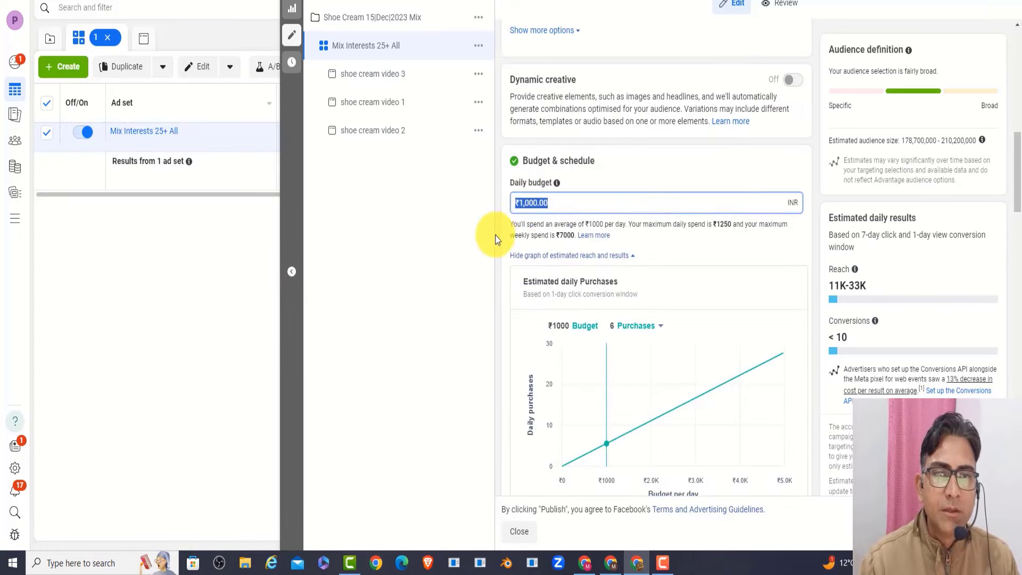
{"action": "left_click", "coordinate": [429, 158]}
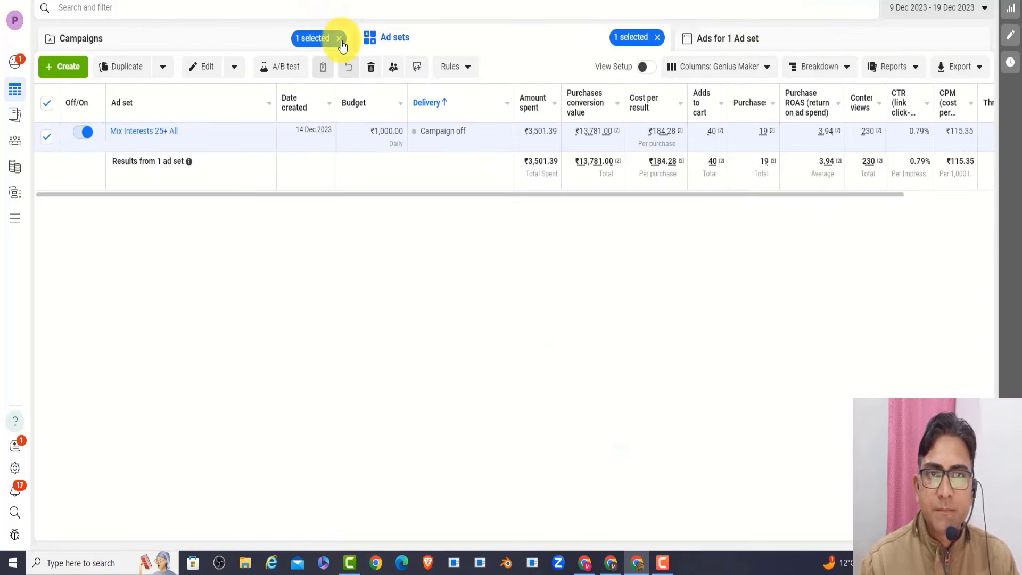
- Clear the campaign and ad set selections, return to the campaign list and check the Shoe Cream 15|Dec|2023 Mix campaign's purchases and ROAS
{"action": "left_click", "coordinate": [338, 37]}
{"action": "left_click", "coordinate": [658, 38]}
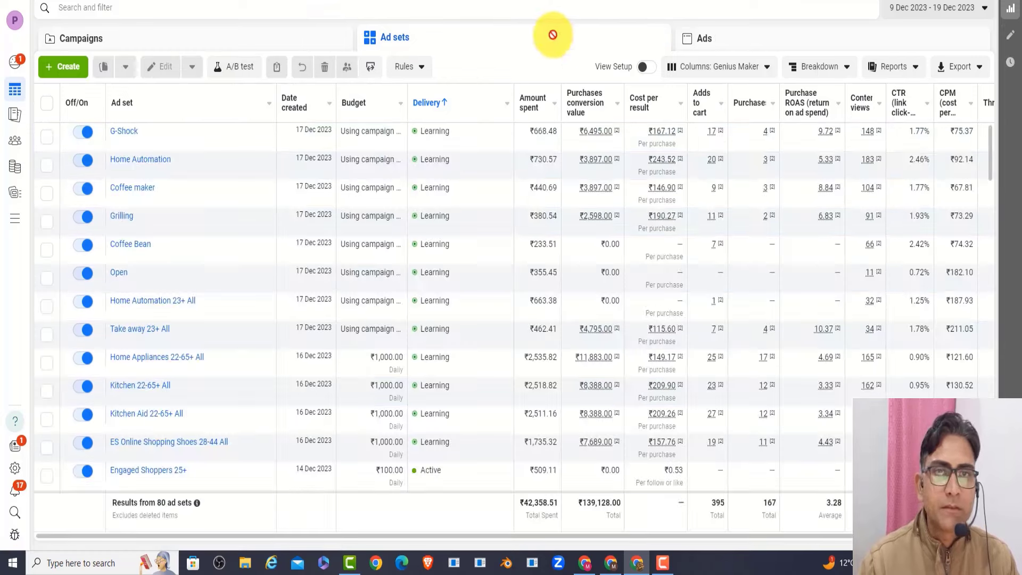
{"action": "left_click", "coordinate": [273, 39]}
{"action": "left_click_drag", "start_coordinate": [487, 386], "coordinate": [442, 389]}
{"action": "left_click", "coordinate": [443, 388]}
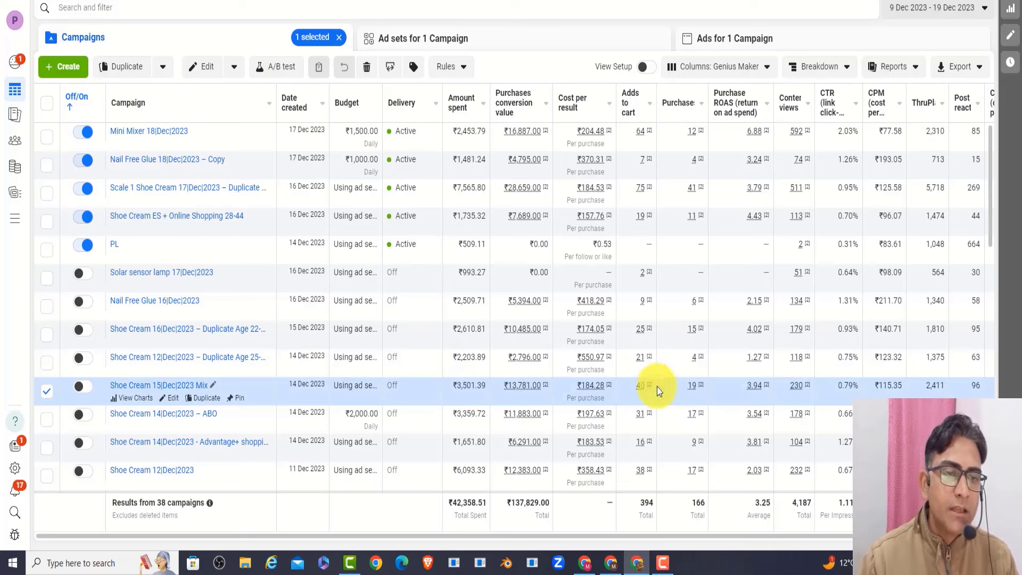
{"action": "mouse_move", "coordinate": [699, 387]}
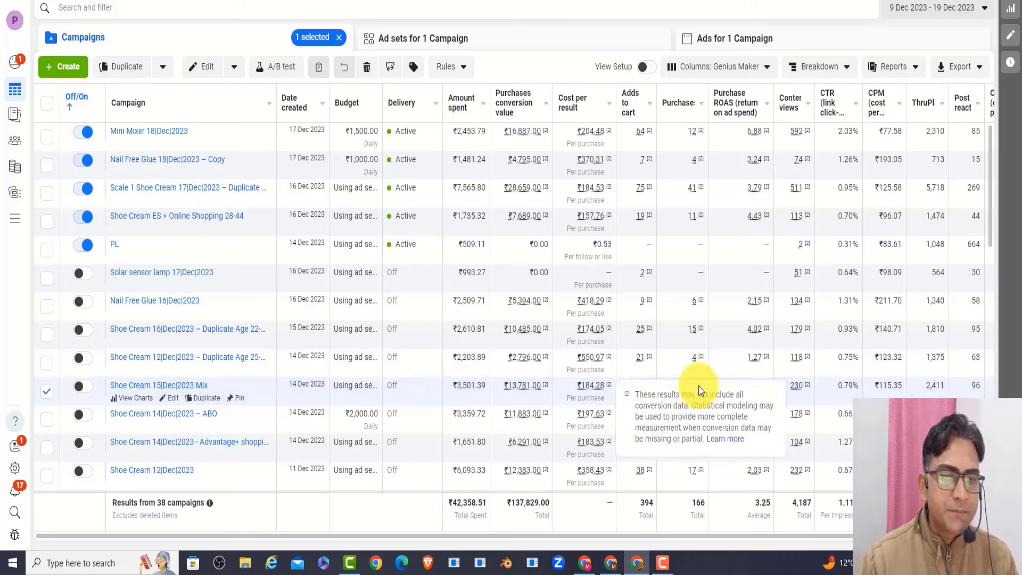
{"action": "mouse_move", "coordinate": [759, 385]}
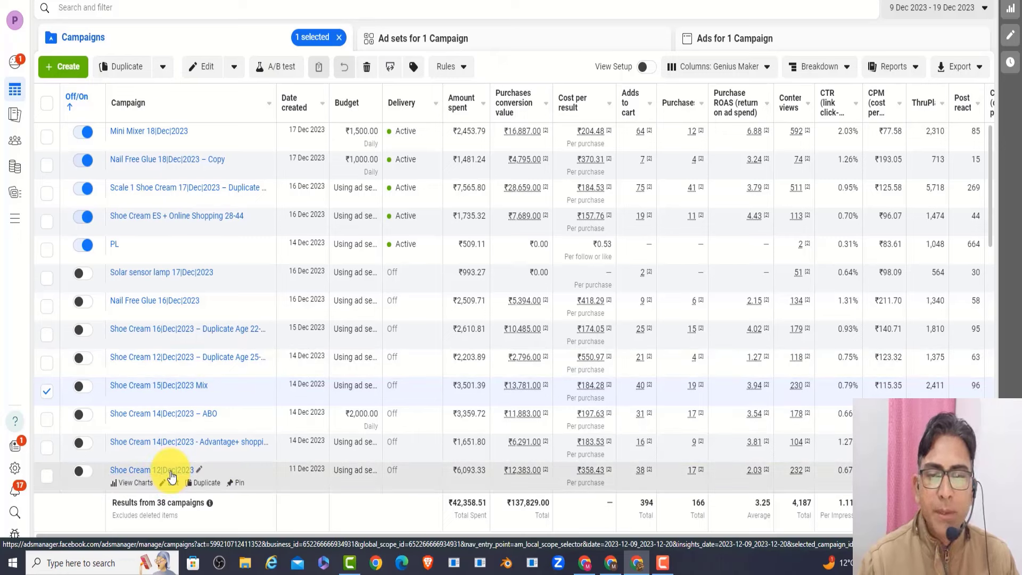
- View the performance charts of the Shoe Cream 12|Dec|2023 campaign and of its age 25+ duplicate, including the Converse and Eco Tourism ad sets
{"action": "left_click", "coordinate": [145, 483]}
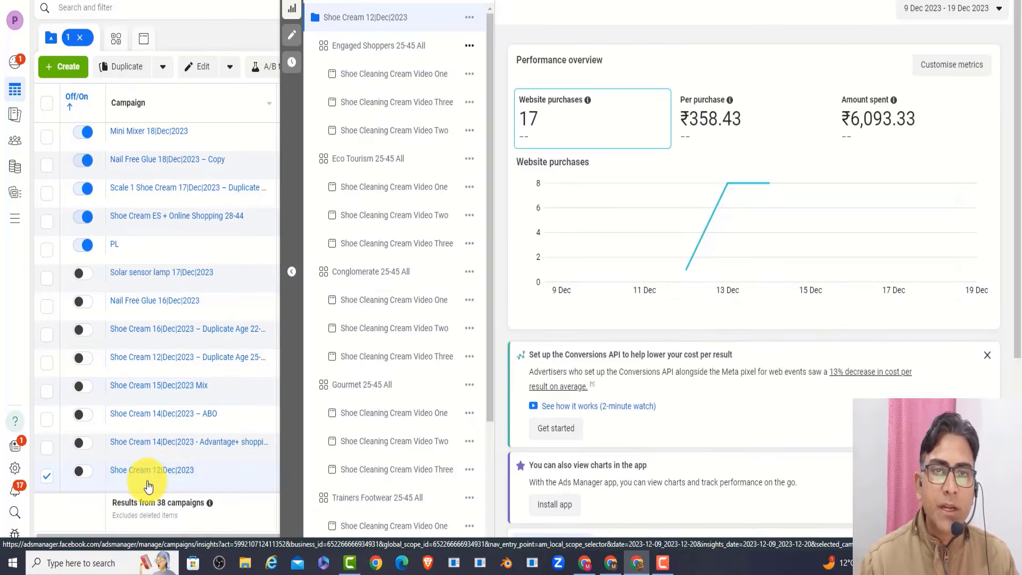
{"action": "left_click", "coordinate": [291, 8]}
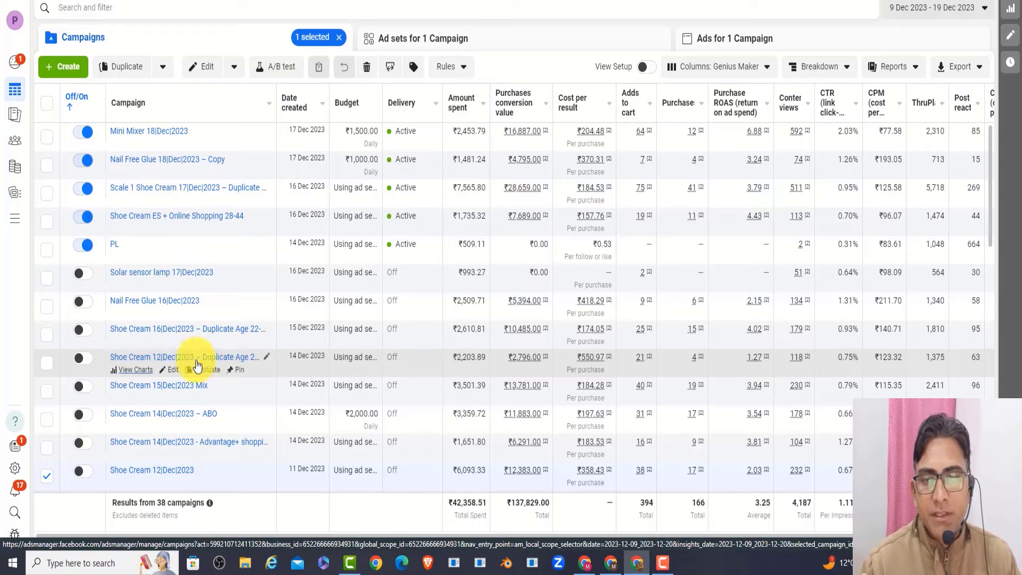
{"action": "left_click", "coordinate": [144, 370]}
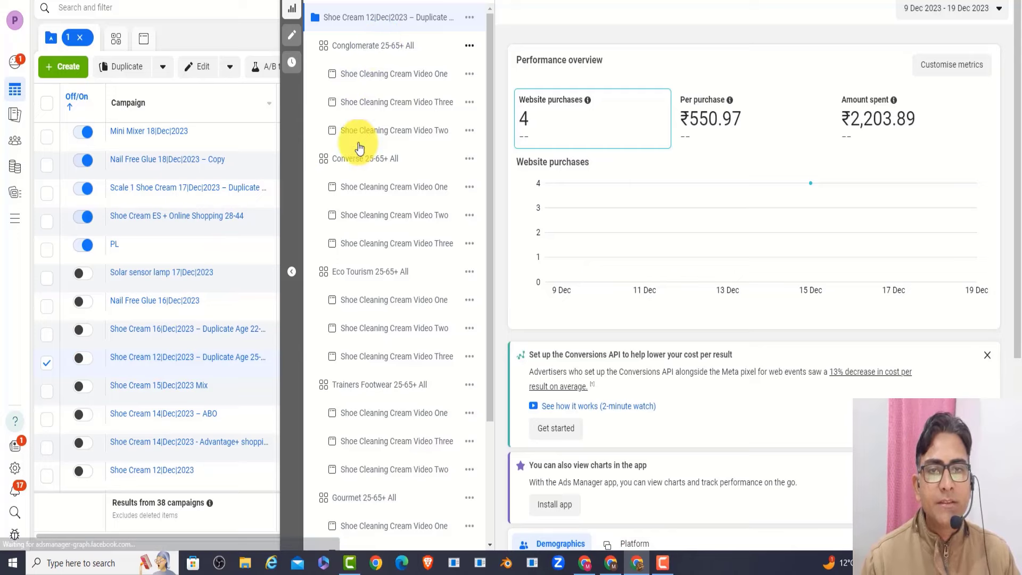
{"action": "left_click", "coordinate": [355, 155]}
{"action": "left_click", "coordinate": [368, 273]}
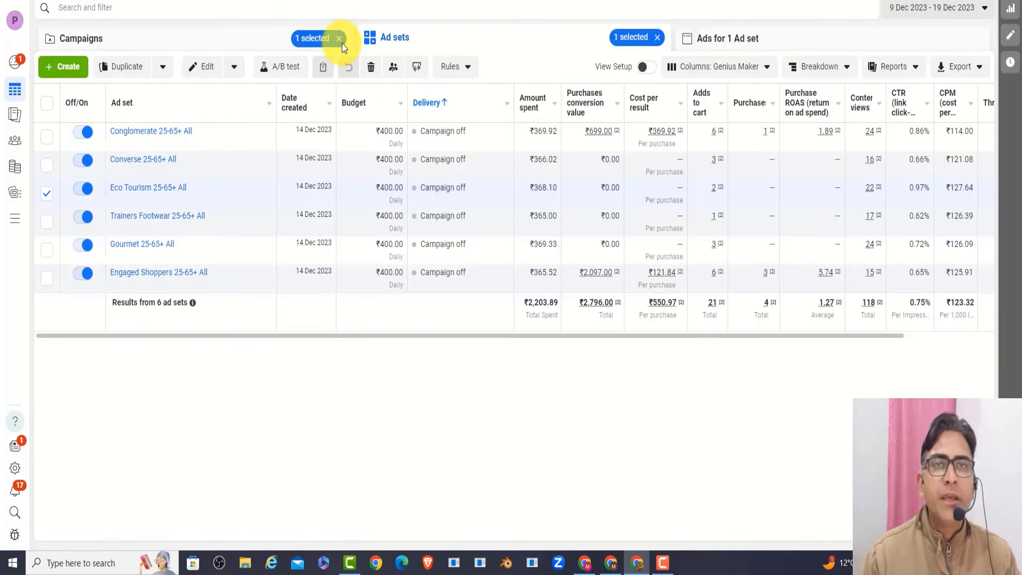
- Clear the selections, open the Shoe Cream 12|Dec|2023 duplicate campaign for editing and check the Conglomerate 25-65+ All ad set's daily budget
{"action": "left_click", "coordinate": [339, 38]}
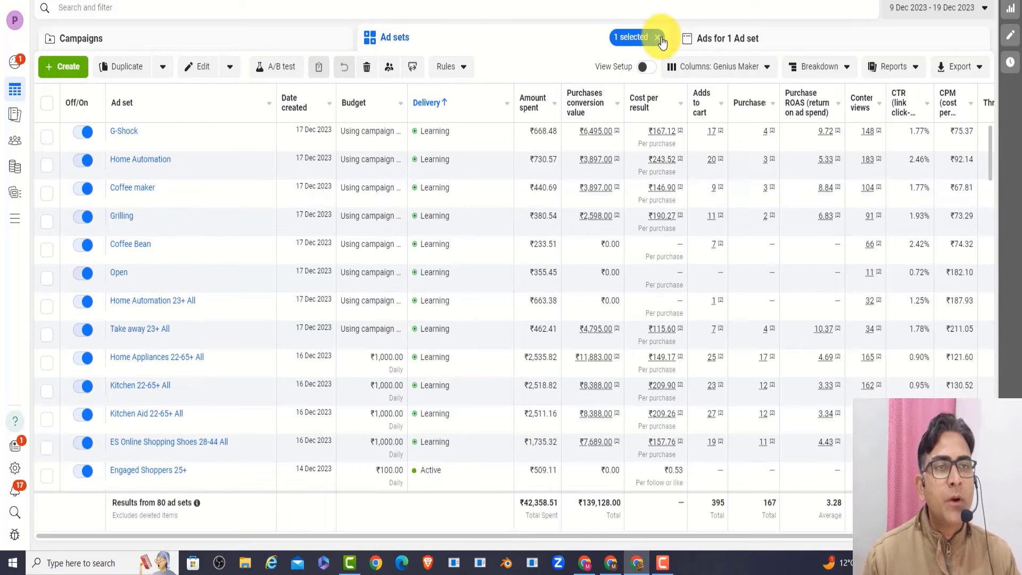
{"action": "left_click", "coordinate": [657, 37]}
{"action": "left_click", "coordinate": [305, 39]}
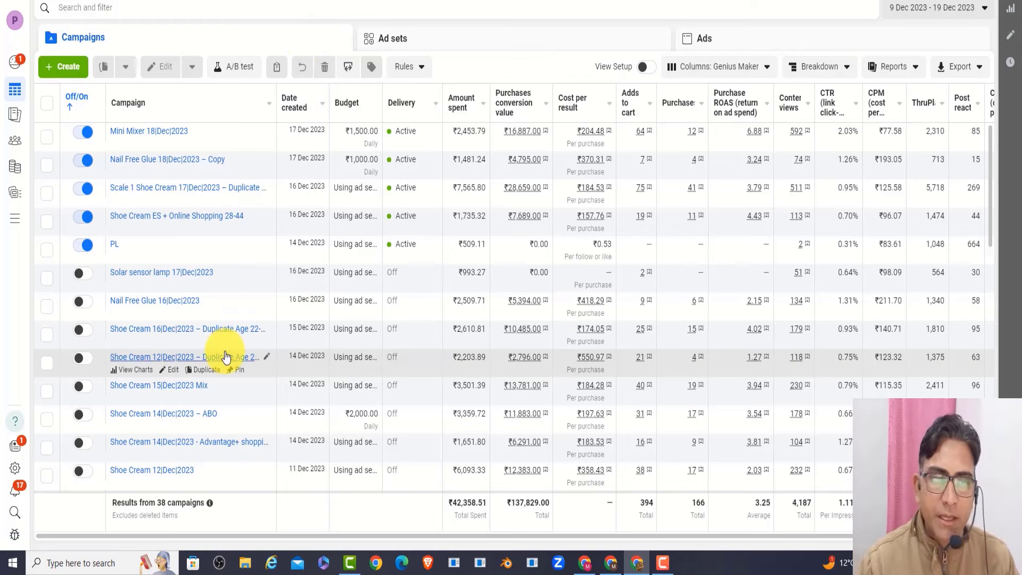
{"action": "left_click", "coordinate": [174, 371]}
{"action": "left_click", "coordinate": [173, 371]}
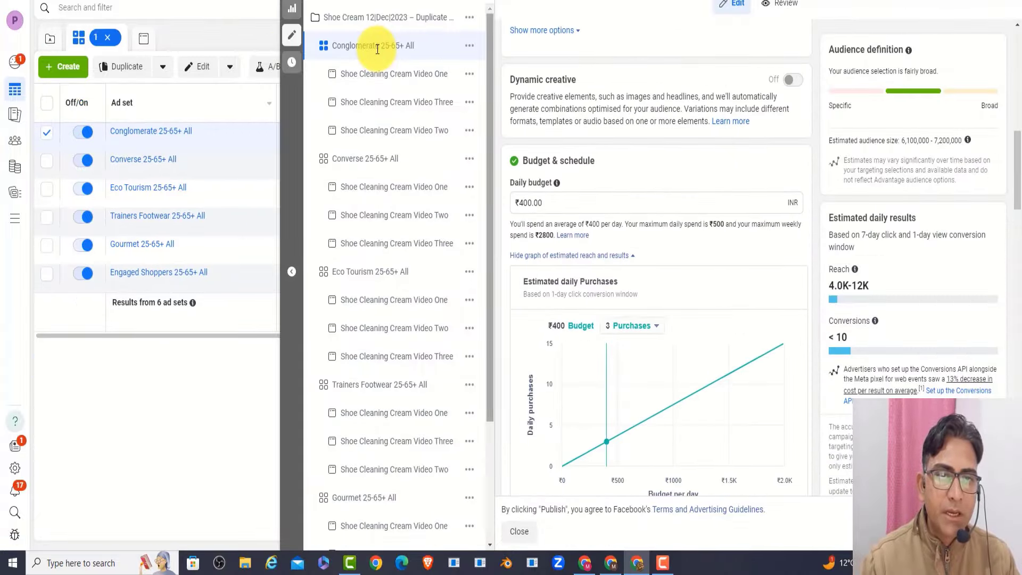
- Close the Conglomerate ad set editor, return to the unfiltered campaign list and check the Shoe Cream 12|Dec|2023 duplicate's amount spent and conversion value
{"action": "left_click", "coordinate": [292, 35]}
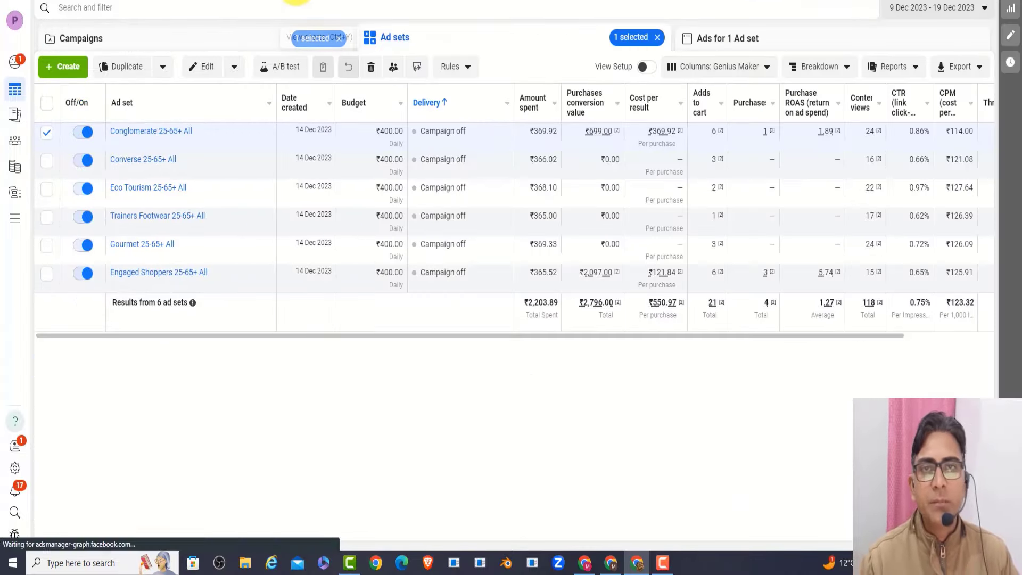
{"action": "left_click", "coordinate": [341, 38]}
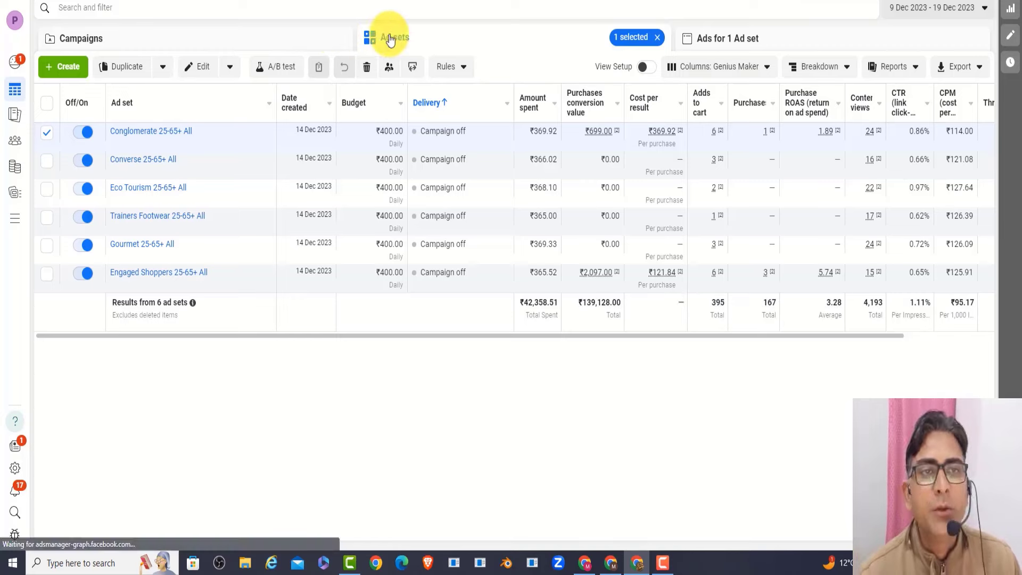
{"action": "left_click", "coordinate": [657, 37]}
{"action": "left_click", "coordinate": [315, 39]}
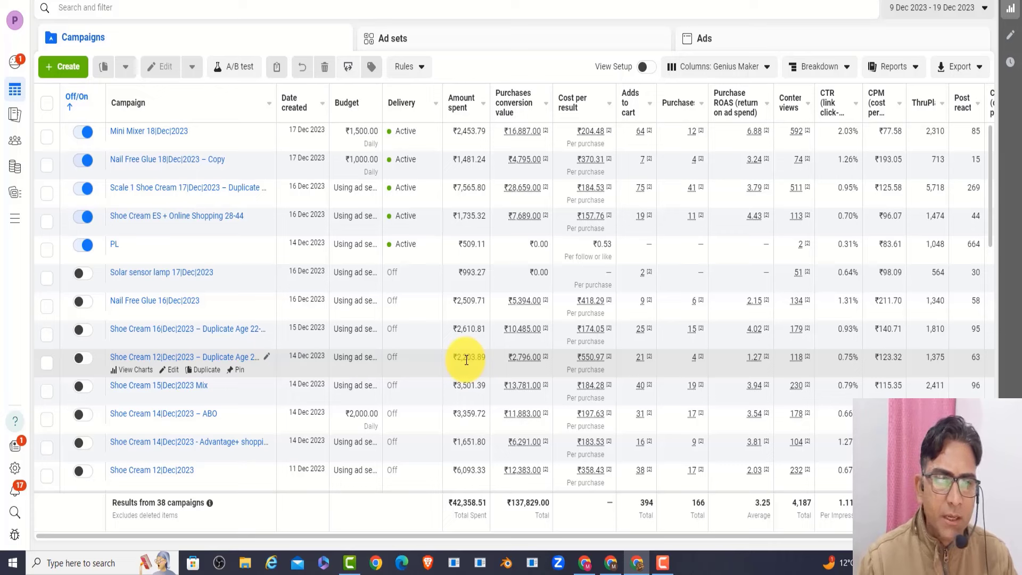
{"action": "mouse_move", "coordinate": [540, 362]}
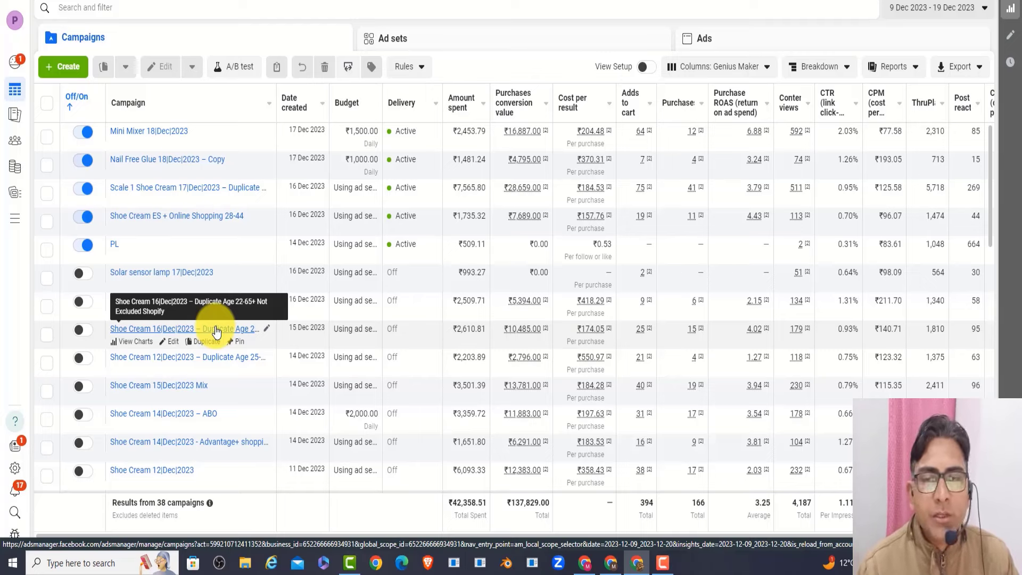
- Open the Shoe Cream 16|Dec|2023 duplicate's Kitchen Aid 22-65+ All ad set and review its daily budget, age, gender and detailed targeting
{"action": "left_click", "coordinate": [173, 341]}
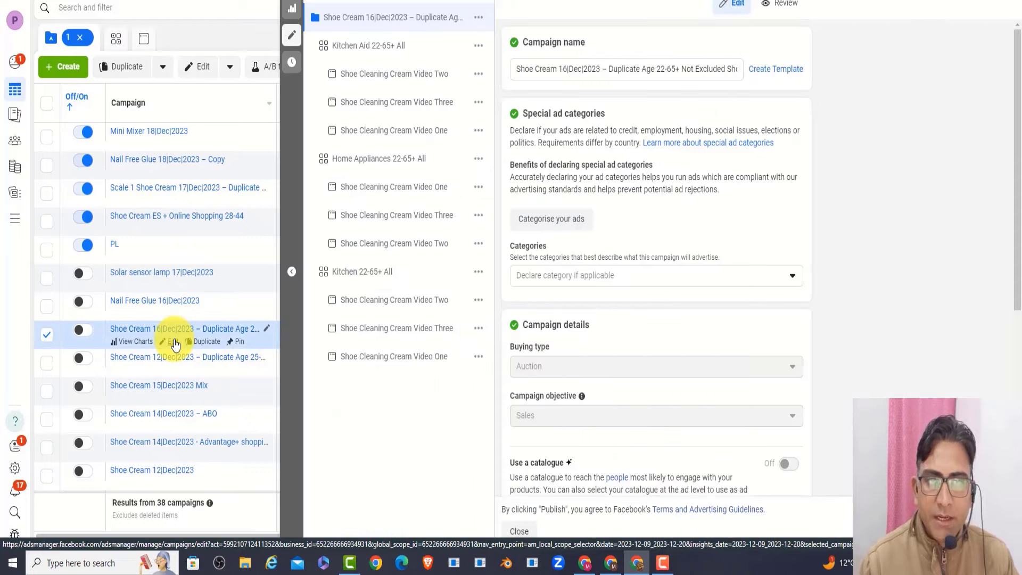
{"action": "left_click", "coordinate": [387, 50]}
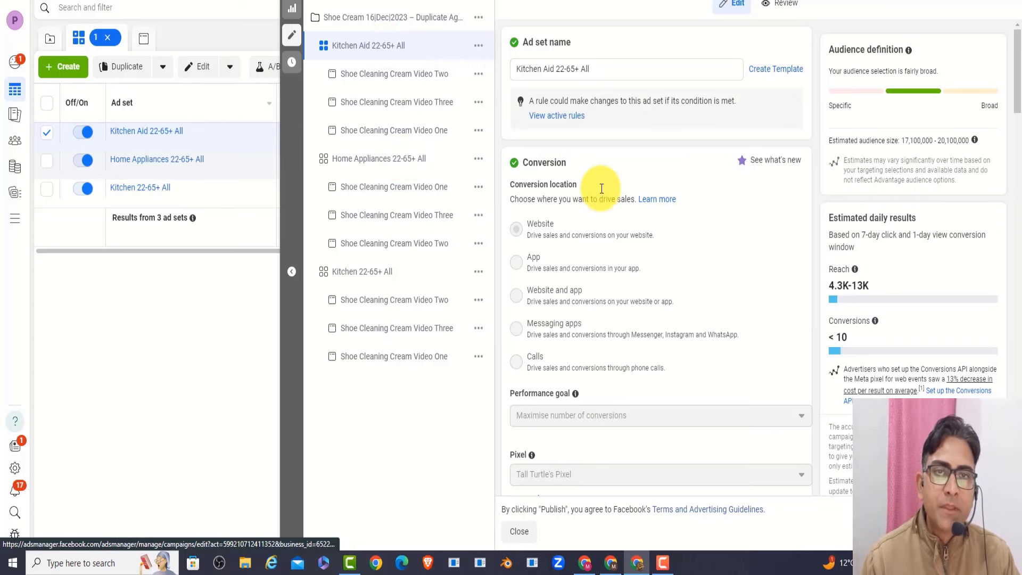
{"action": "scroll", "coordinate": [602, 188], "scroll_direction": "down", "scroll_amount": 10}
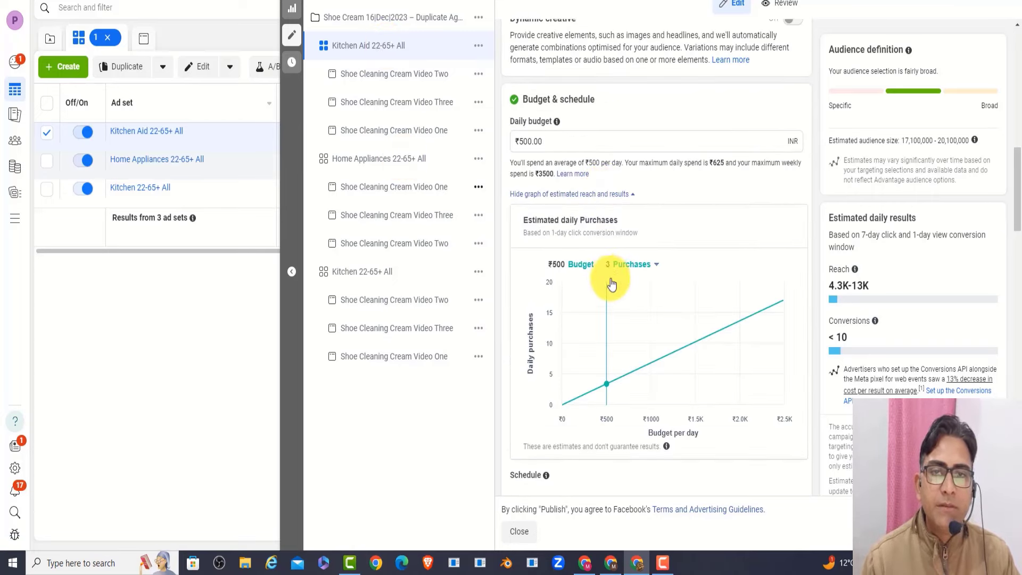
{"action": "scroll", "coordinate": [611, 284], "scroll_direction": "down", "scroll_amount": 15}
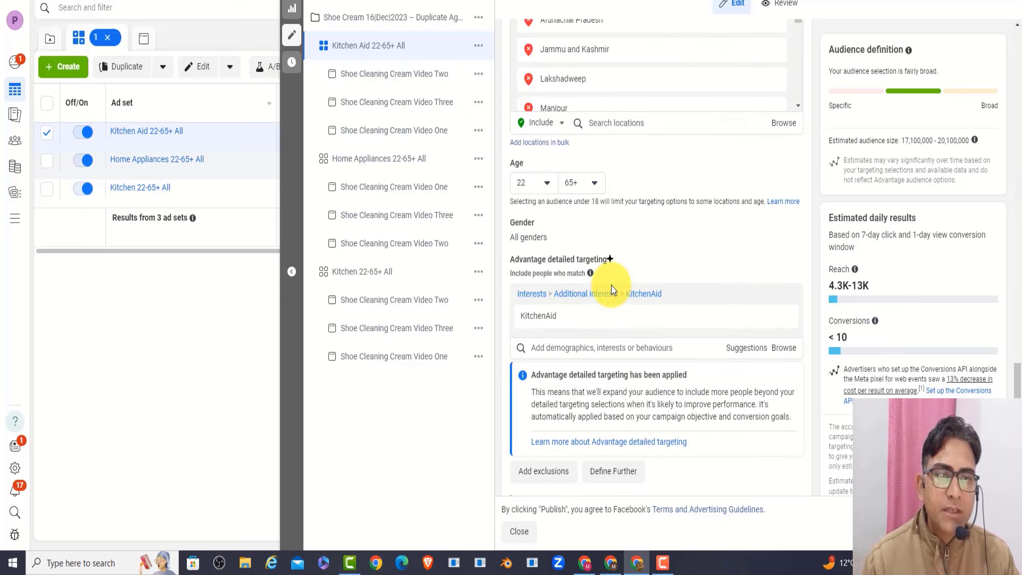
{"action": "scroll", "coordinate": [611, 285], "scroll_direction": "down", "scroll_amount": 1}
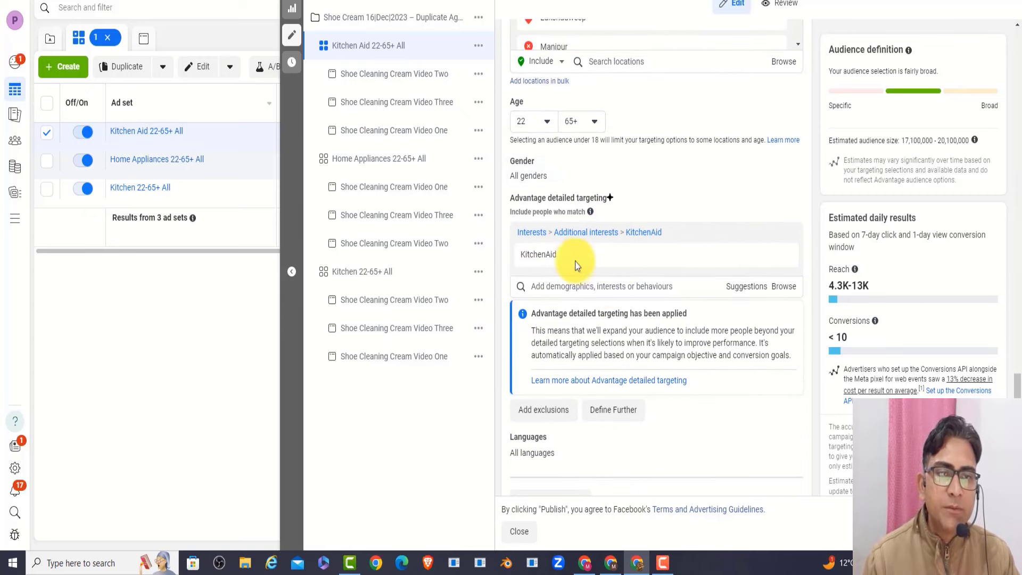
{"action": "scroll", "coordinate": [575, 260], "scroll_direction": "down", "scroll_amount": 2}
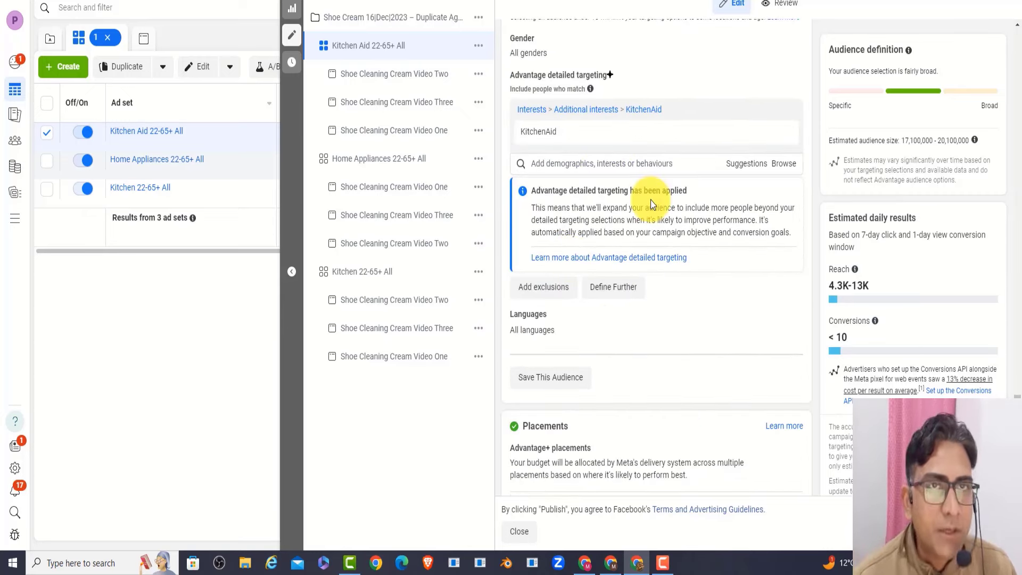
{"action": "left_click", "coordinate": [369, 161]}
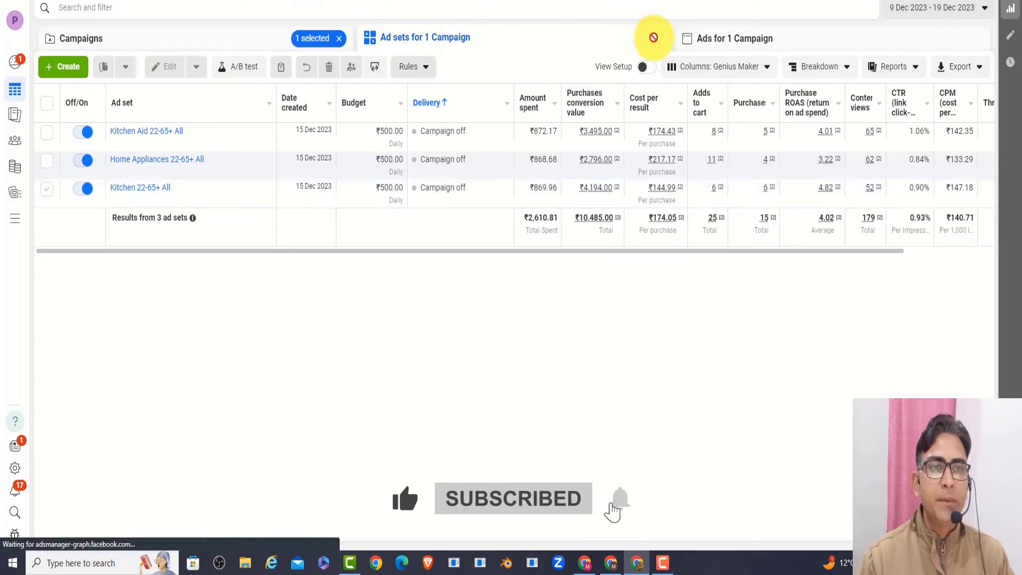
- Return to the unfiltered campaign list and check the Shoe Cream 16|Dec|2023 duplicate campaign's purchases and ROAS
{"action": "left_click", "coordinate": [339, 38]}
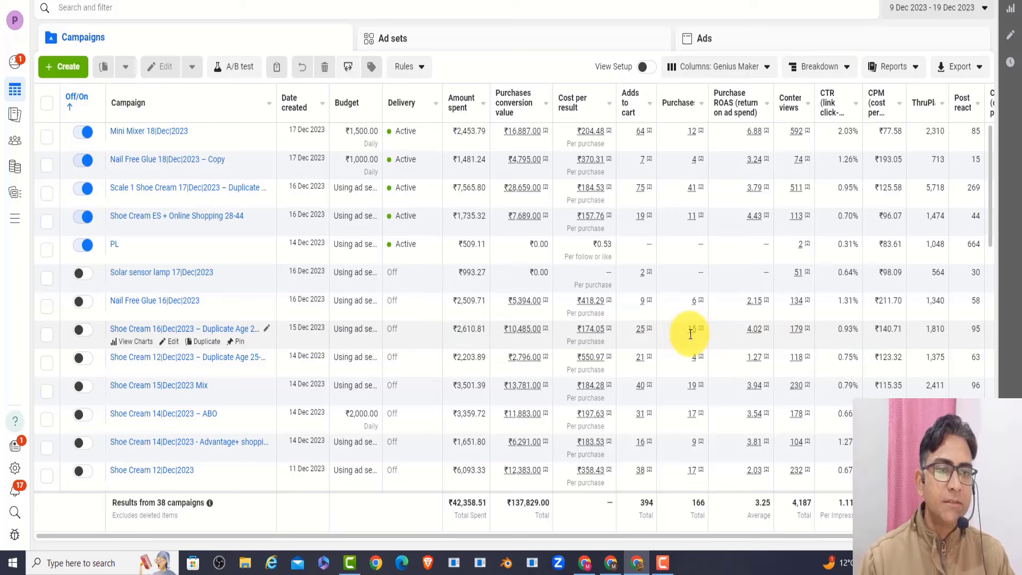
{"action": "left_click", "coordinate": [752, 329]}
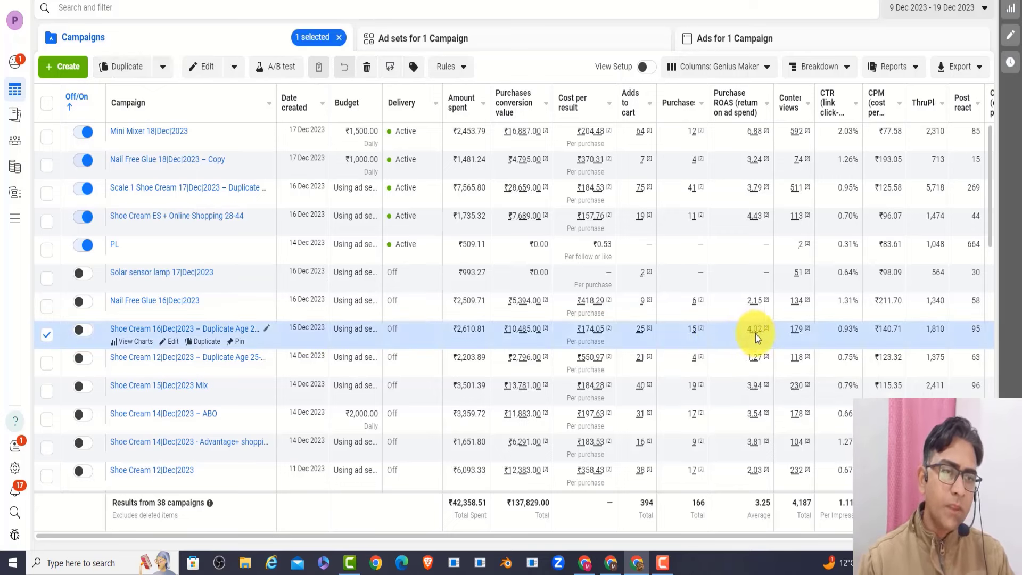
{"action": "left_click_drag", "start_coordinate": [762, 332], "coordinate": [743, 335]}
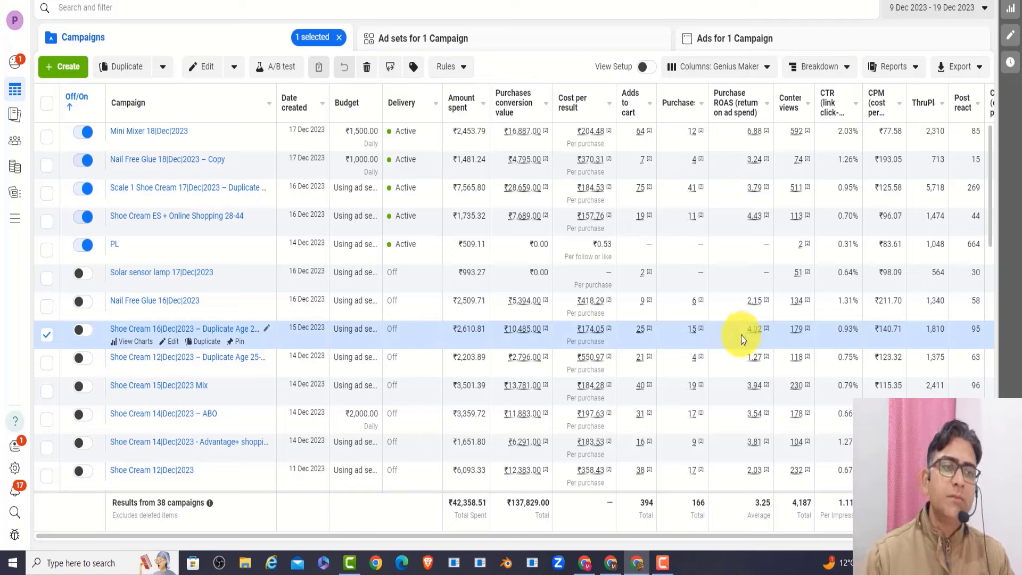
{"action": "left_click", "coordinate": [855, 332]}
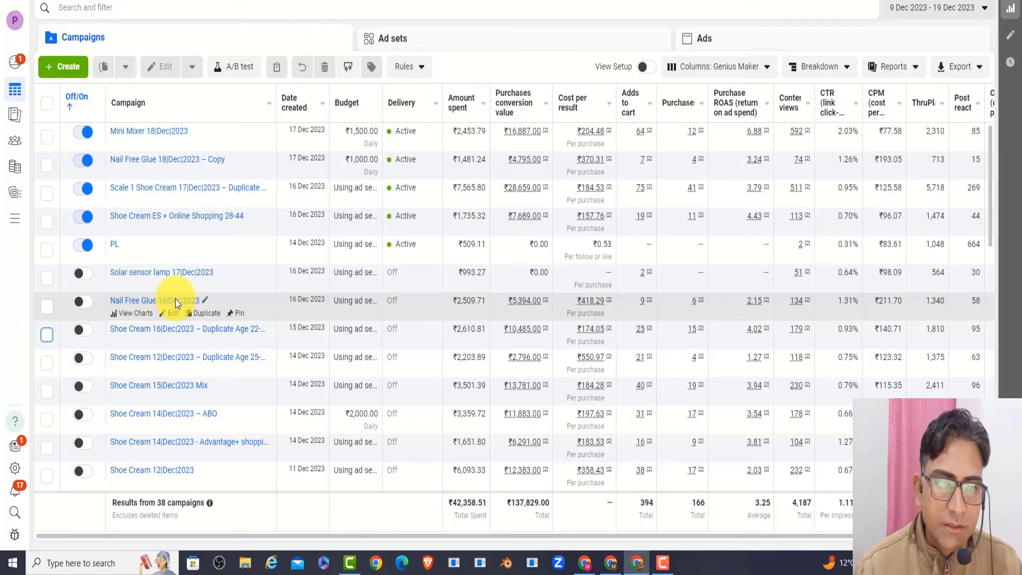
- View the Nail Free Glue 16|Dec|2023 campaign's charts and compare purchases and spend of the Renovation, Home Improvement and DIY 23+ ad sets
{"action": "left_click", "coordinate": [145, 316]}
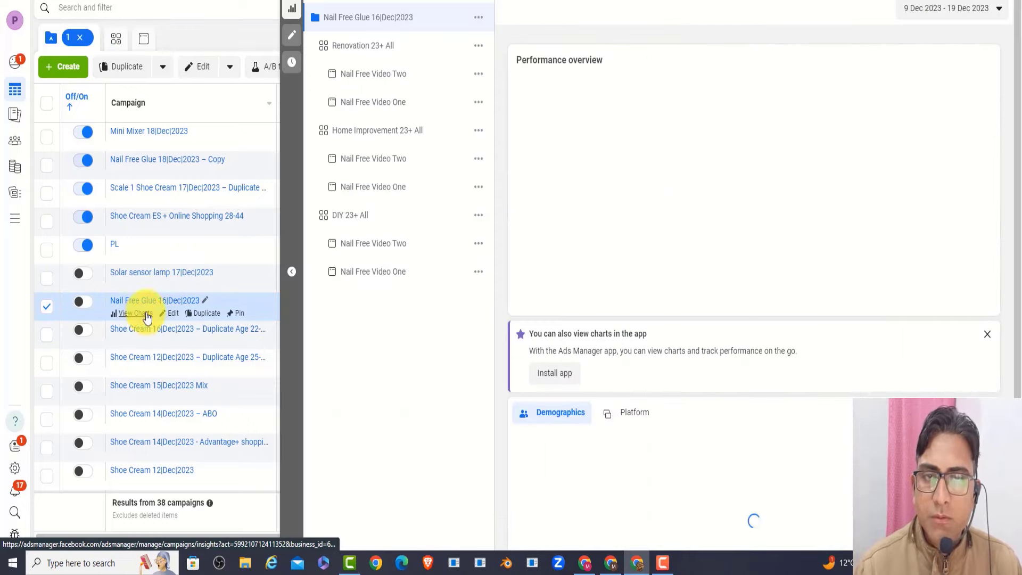
{"action": "left_click", "coordinate": [338, 47]}
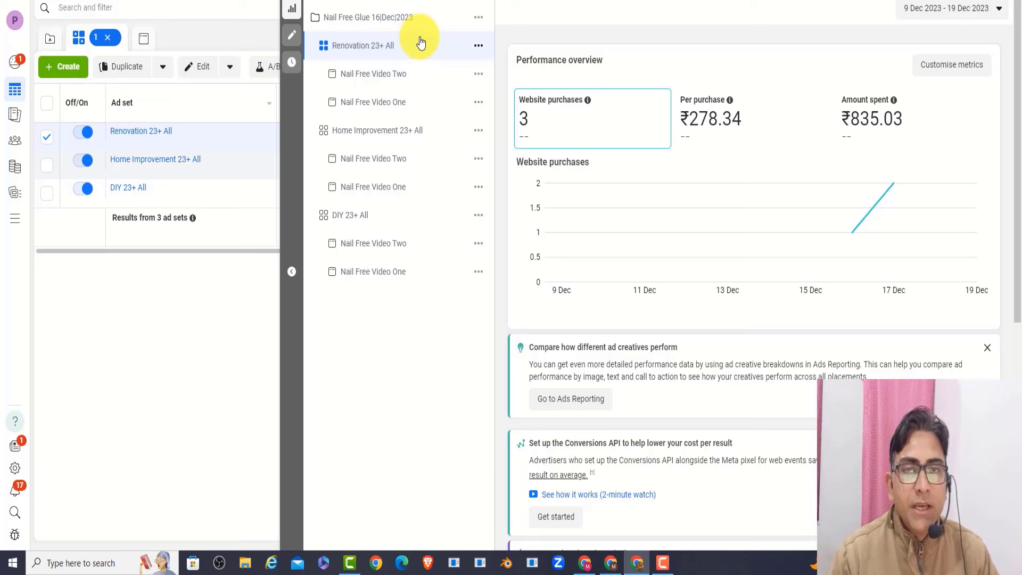
{"action": "left_click", "coordinate": [405, 133]}
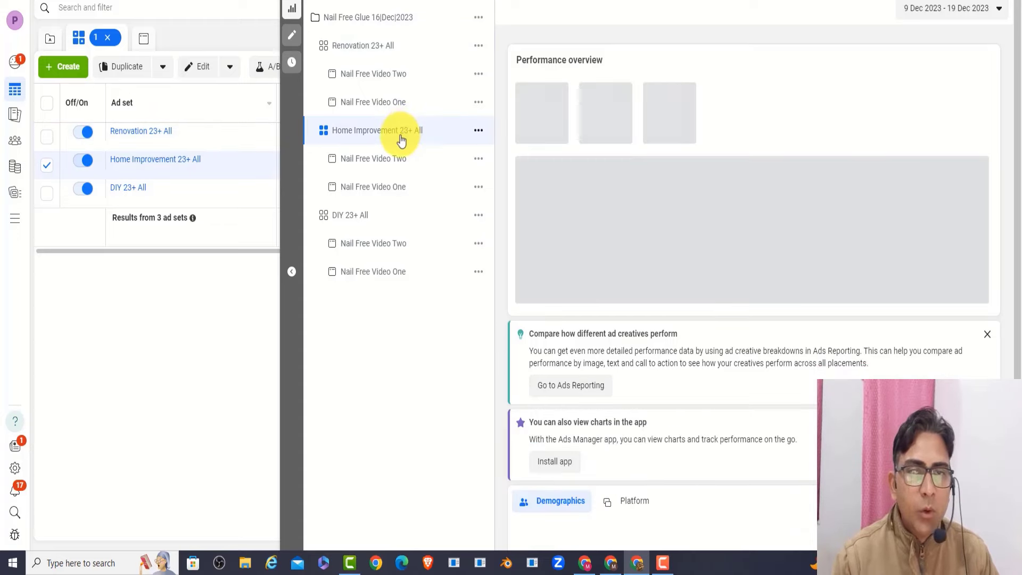
{"action": "left_click", "coordinate": [341, 218]}
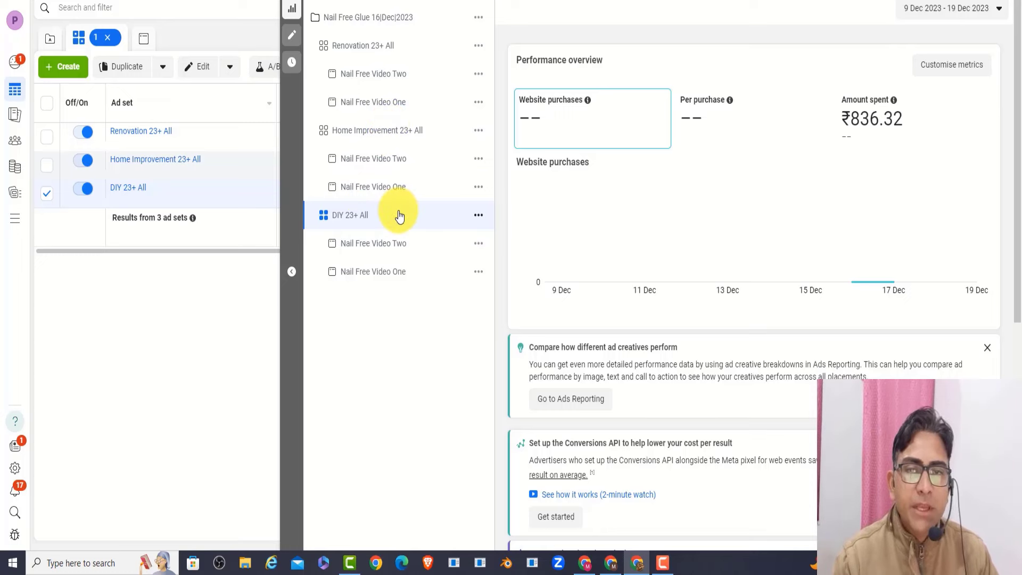
{"action": "left_click", "coordinate": [386, 136]}
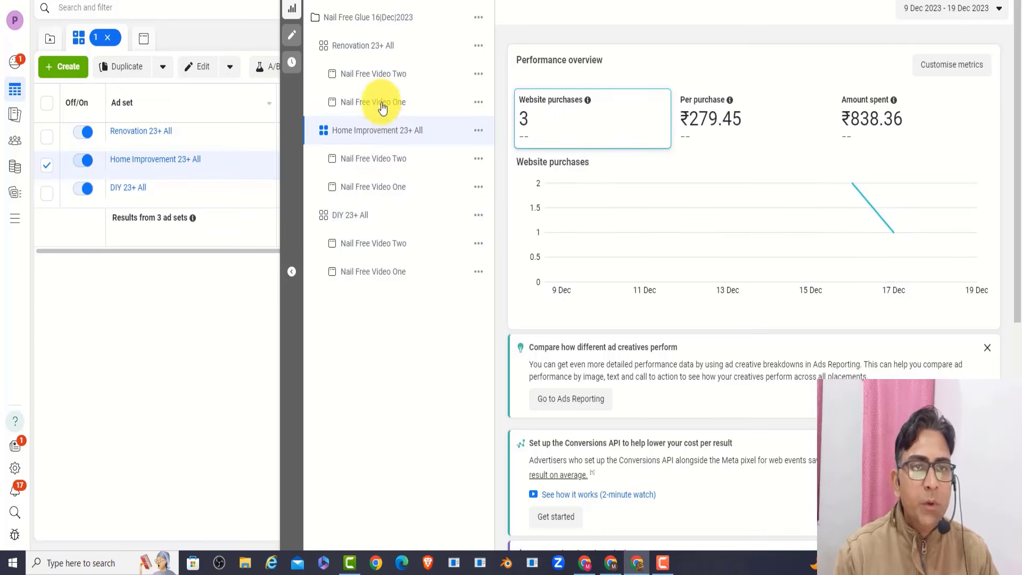
{"action": "left_click", "coordinate": [374, 44]}
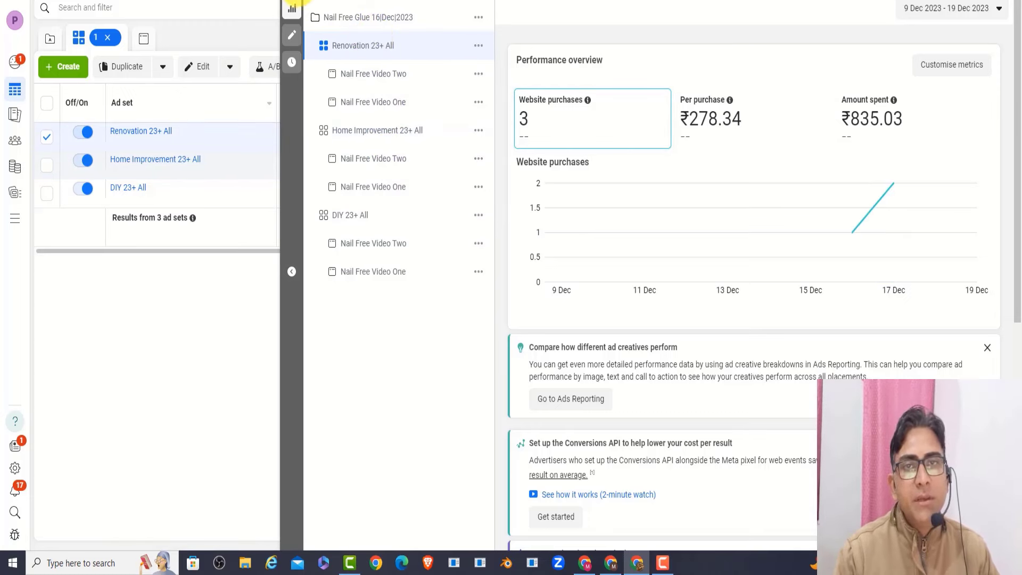
- Close the charts, clear the campaign and ad set selections and check the Nail Free Glue 16|Dec|2023 campaign's amount spent in the campaign list
{"action": "left_click", "coordinate": [292, 1]}
{"action": "left_click", "coordinate": [342, 37]}
{"action": "left_click", "coordinate": [660, 37]}
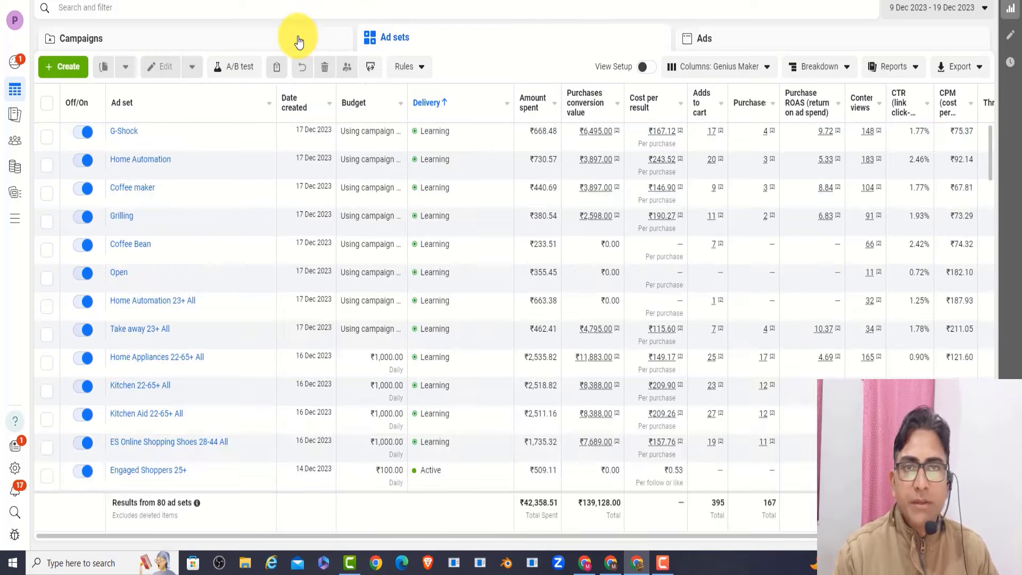
{"action": "left_click", "coordinate": [298, 40]}
{"action": "double_click", "coordinate": [470, 302]}
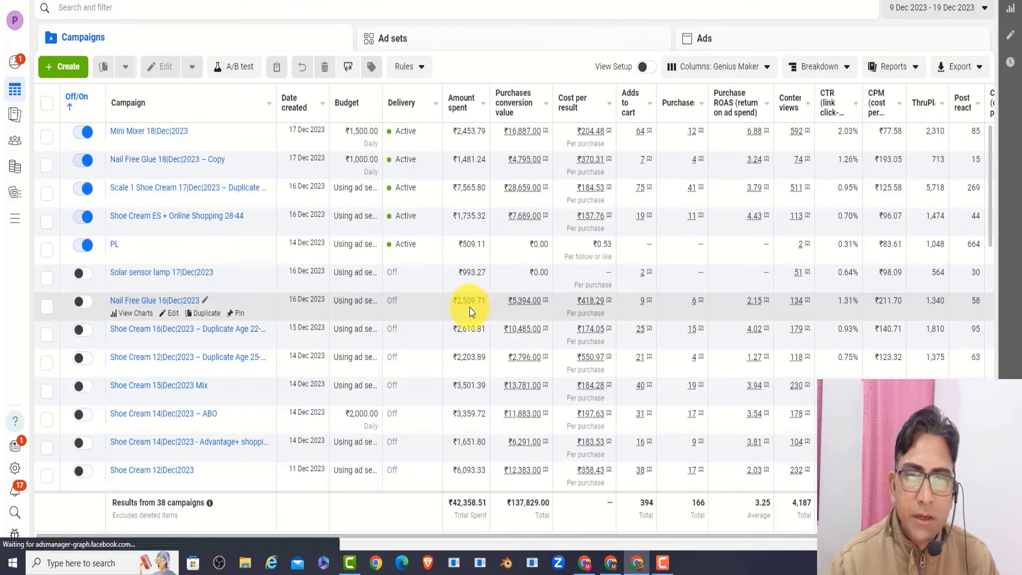
- Open the Nail Free Glue 16|Dec|2023 campaign for editing and review the daily budgets of its Renovation, Home Improvement and DIY 23+ ad sets
{"action": "left_click", "coordinate": [171, 314]}
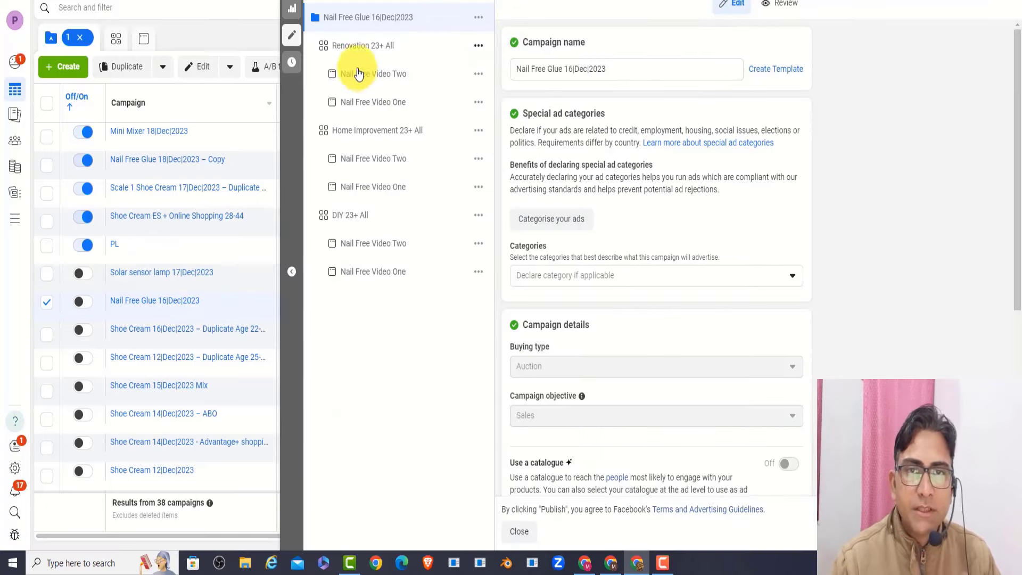
{"action": "left_click", "coordinate": [375, 48]}
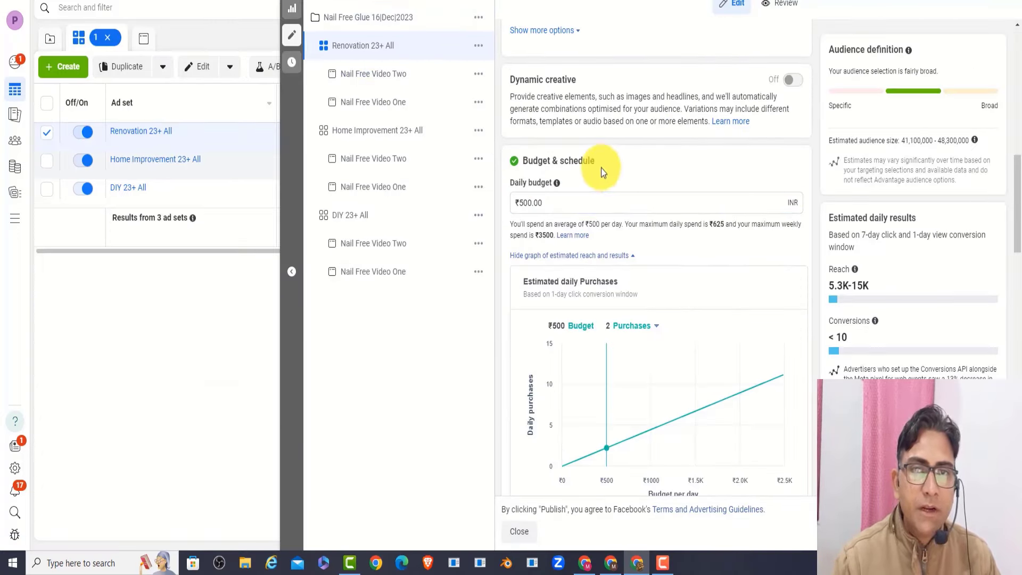
{"action": "left_click", "coordinate": [367, 130]}
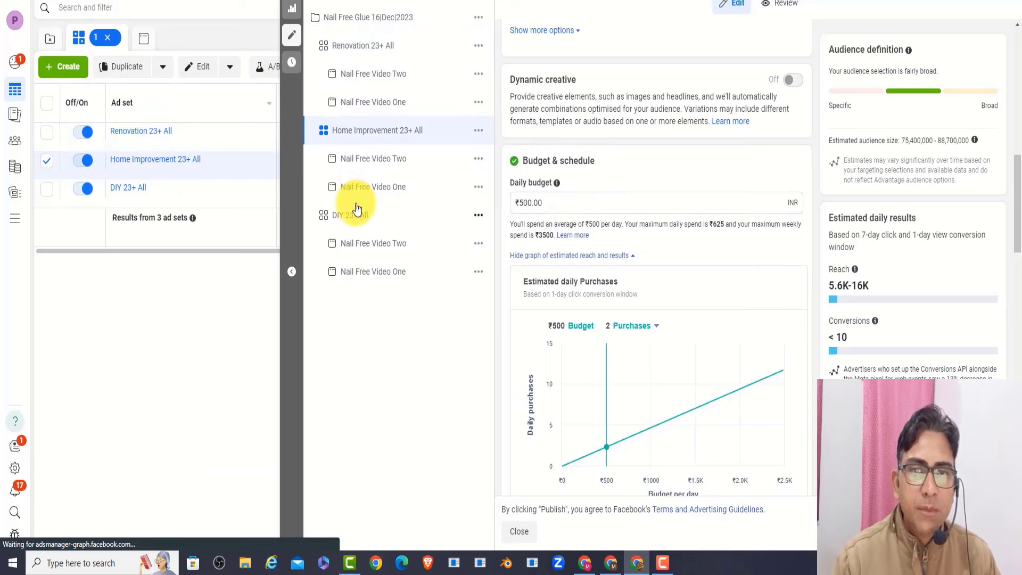
{"action": "left_click", "coordinate": [356, 212]}
- Close the Nail Free Glue editor, clear the ad set and campaign selections and return to the full campaign list
{"action": "left_click", "coordinate": [292, 8]}
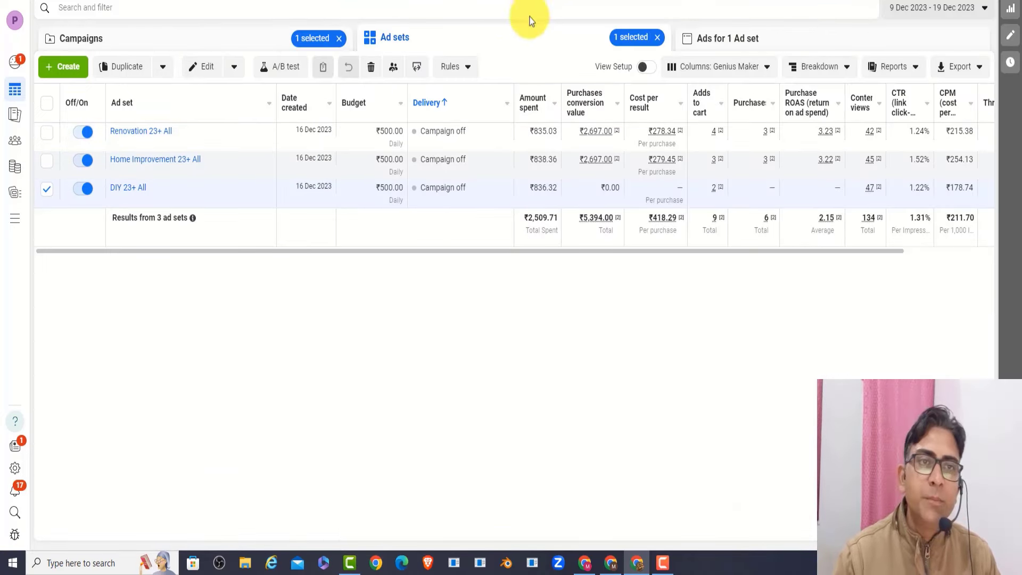
{"action": "left_click", "coordinate": [658, 37]}
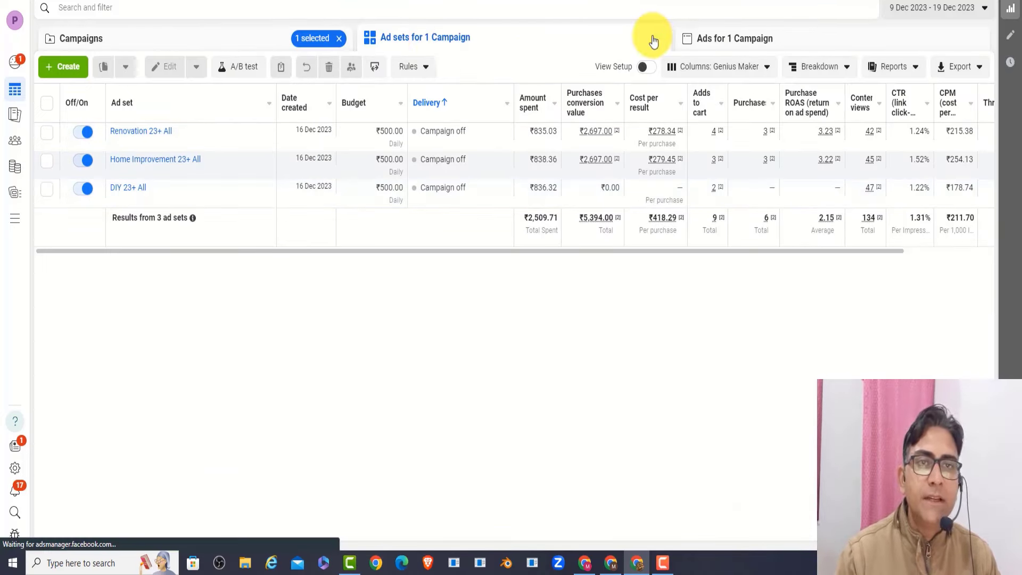
{"action": "left_click", "coordinate": [338, 39]}
{"action": "left_click", "coordinate": [308, 35]}
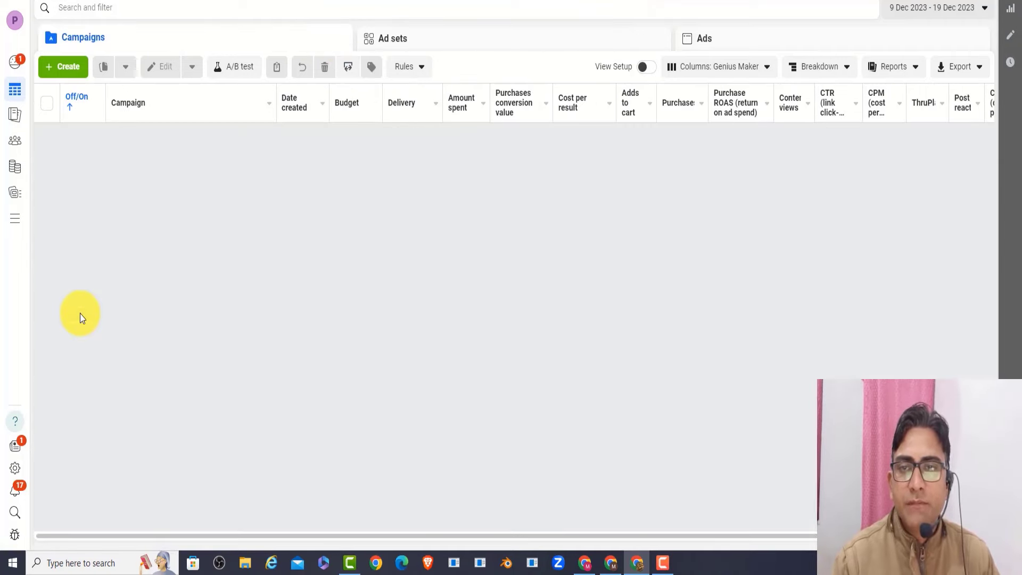
{"action": "scroll", "coordinate": [145, 342], "scroll_direction": "down", "scroll_amount": 3}
{"action": "scroll", "coordinate": [145, 343], "scroll_direction": "up", "scroll_amount": 3}
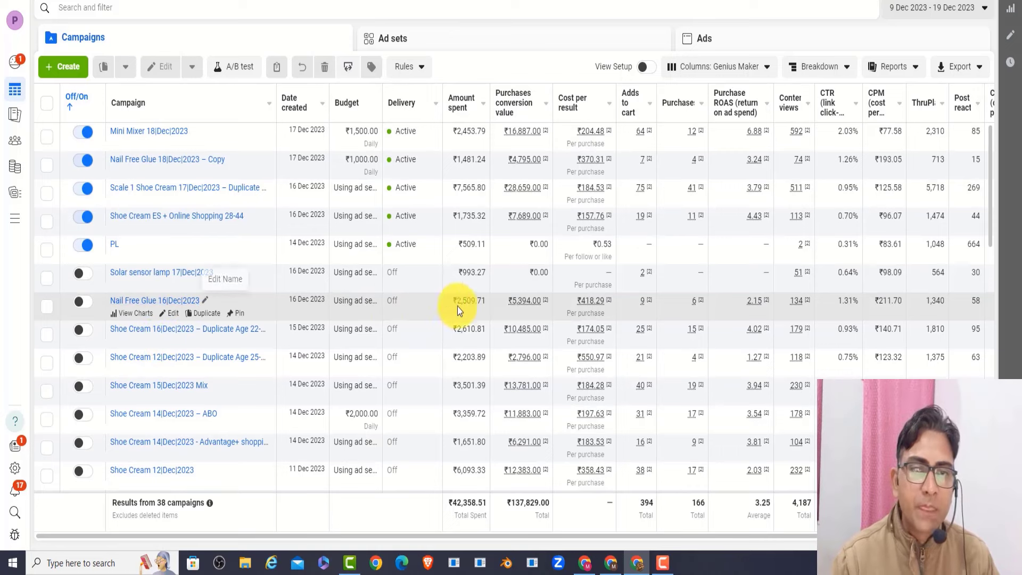
- Check the Nail Free Glue 16|Dec|2023 campaign's amount spent, ROAS, CTR, CPM and CPC in the campaign list
{"action": "left_click", "coordinate": [481, 302]}
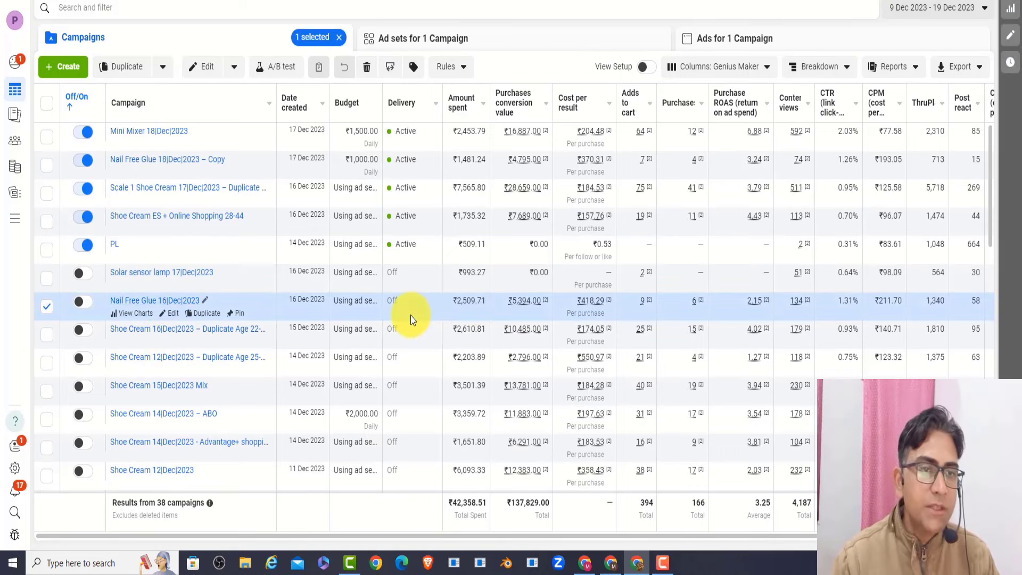
{"action": "mouse_move", "coordinate": [758, 302]}
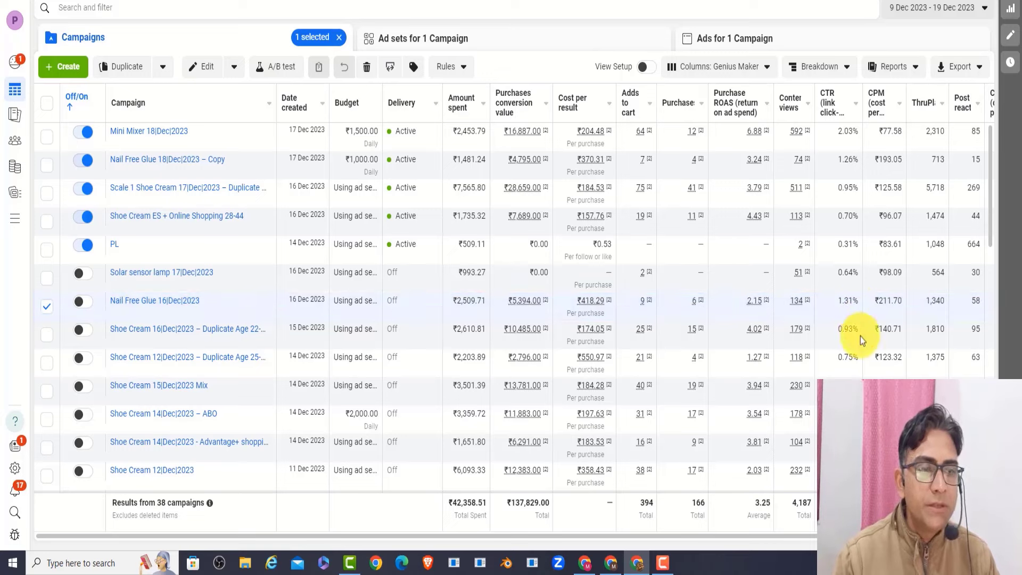
{"action": "scroll", "coordinate": [514, 310], "scroll_direction": "right", "scroll_amount": 3}
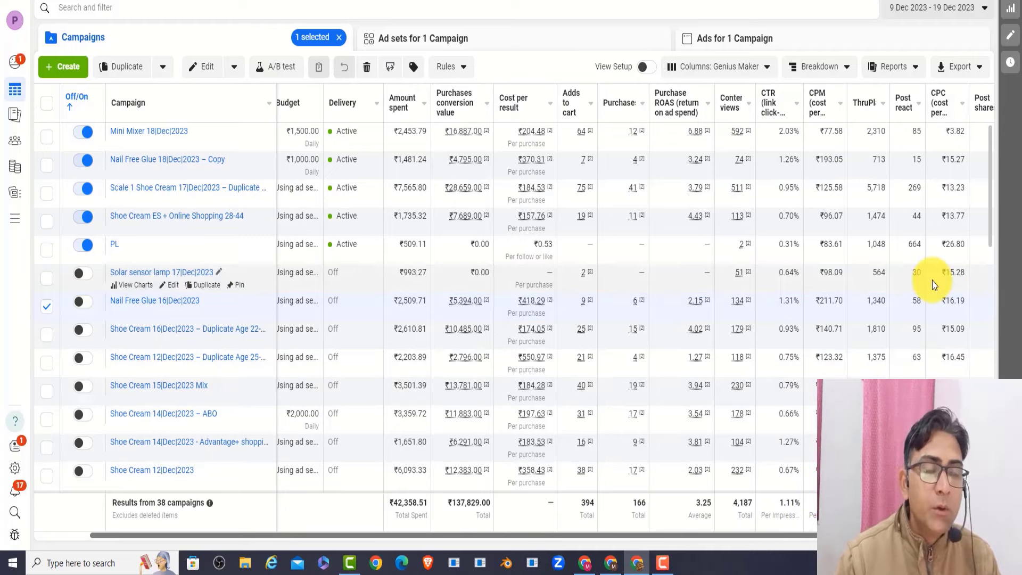
{"action": "left_click_drag", "start_coordinate": [711, 538], "coordinate": [509, 555]}
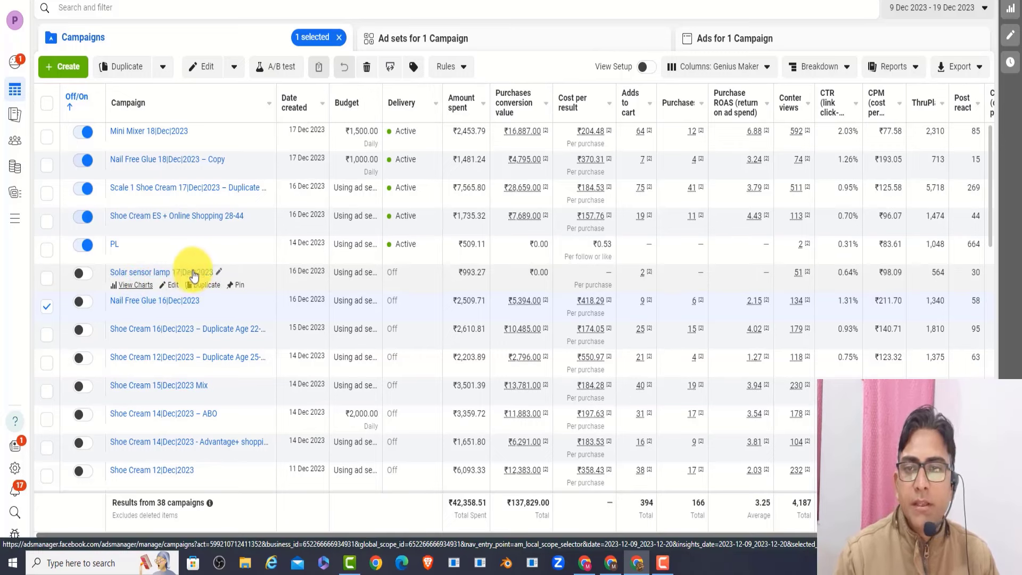
- View the charts of the Solar sensor lamp 17|Dec|2023 campaign and its ES + Online shopping 28-44 Men ad set, then return to the unfiltered campaign list
{"action": "left_click", "coordinate": [140, 286]}
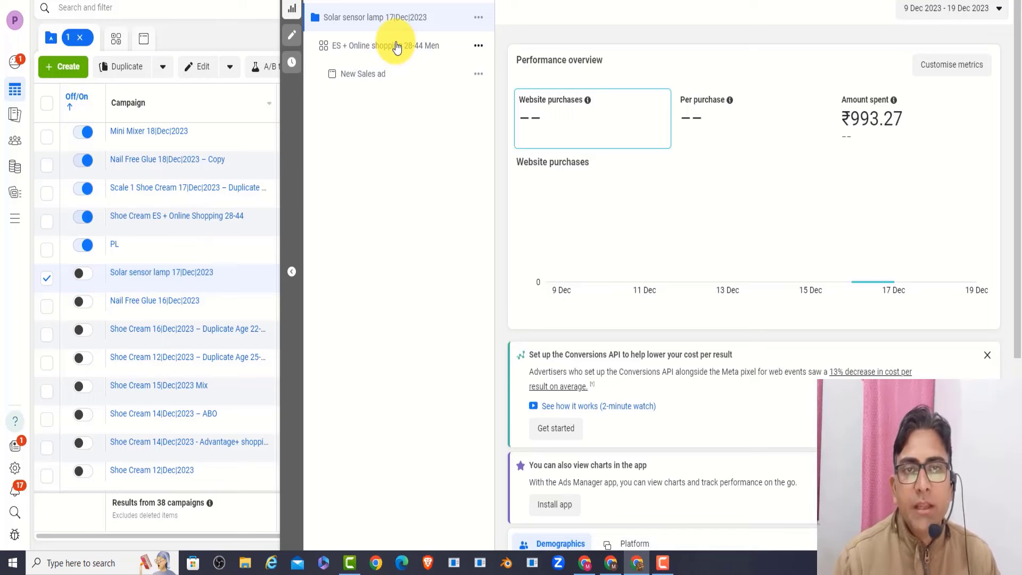
{"action": "left_click", "coordinate": [396, 47]}
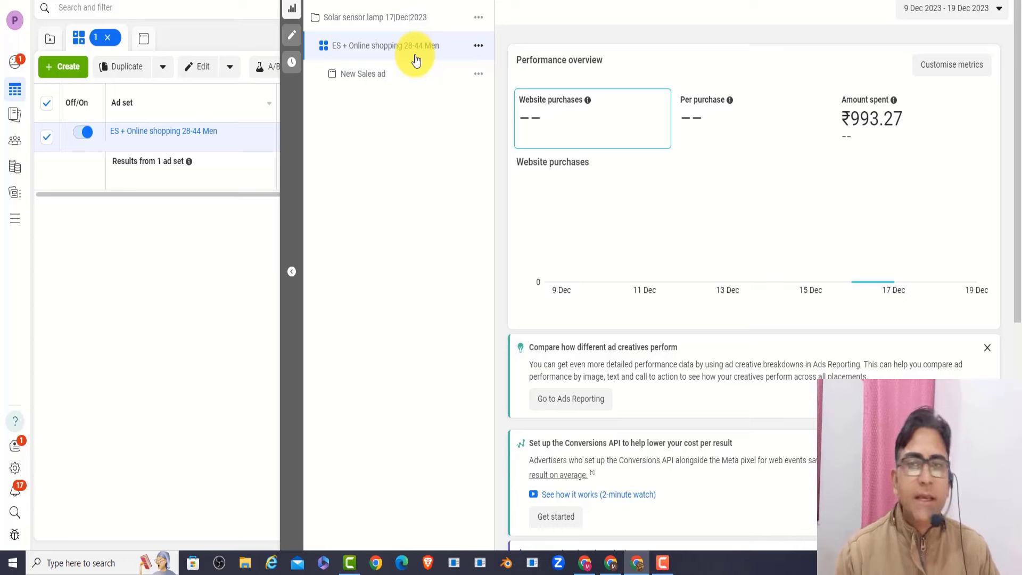
{"action": "left_click", "coordinate": [292, 8]}
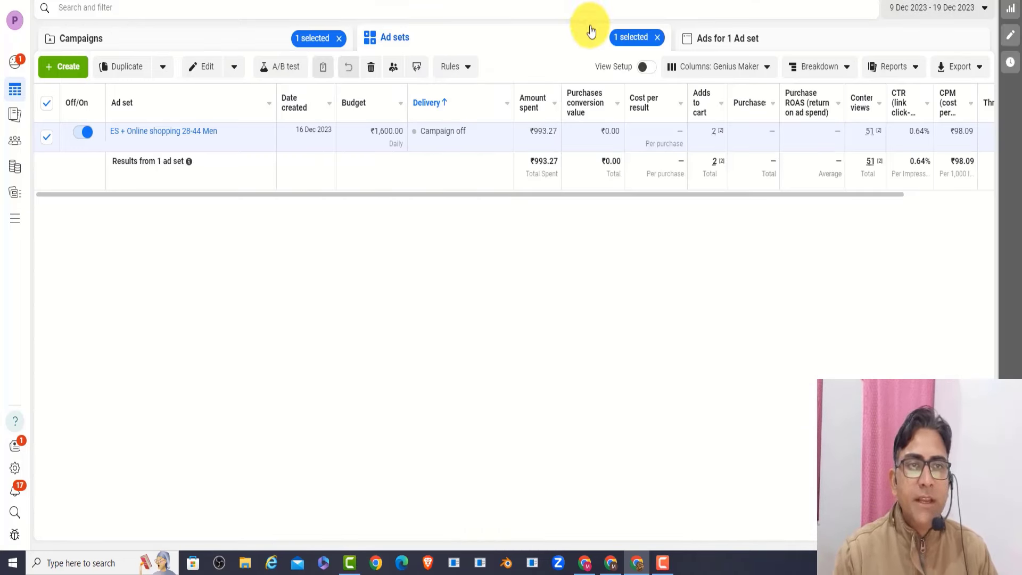
{"action": "left_click", "coordinate": [658, 37]}
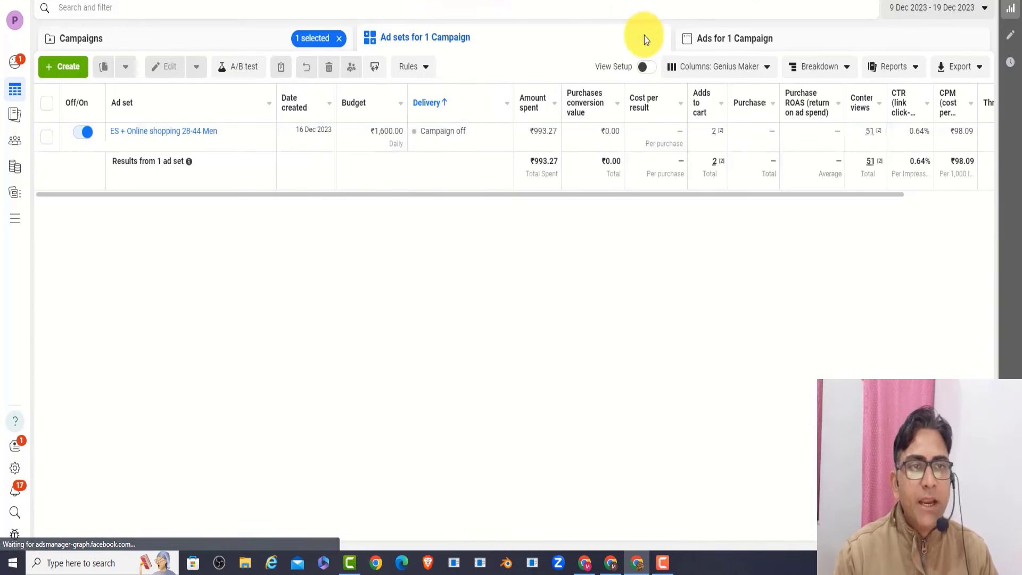
{"action": "left_click", "coordinate": [339, 39]}
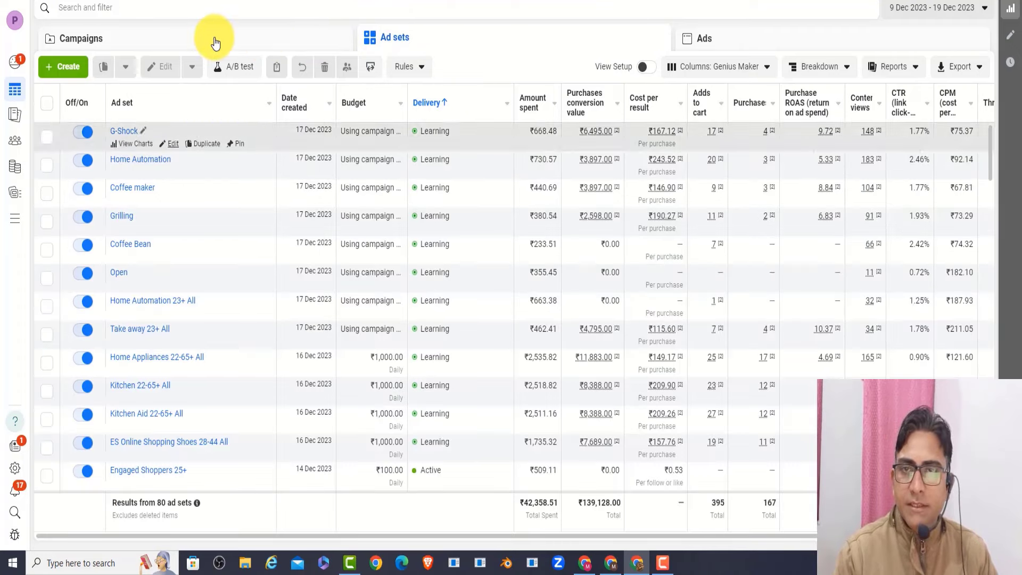
{"action": "left_click", "coordinate": [215, 42]}
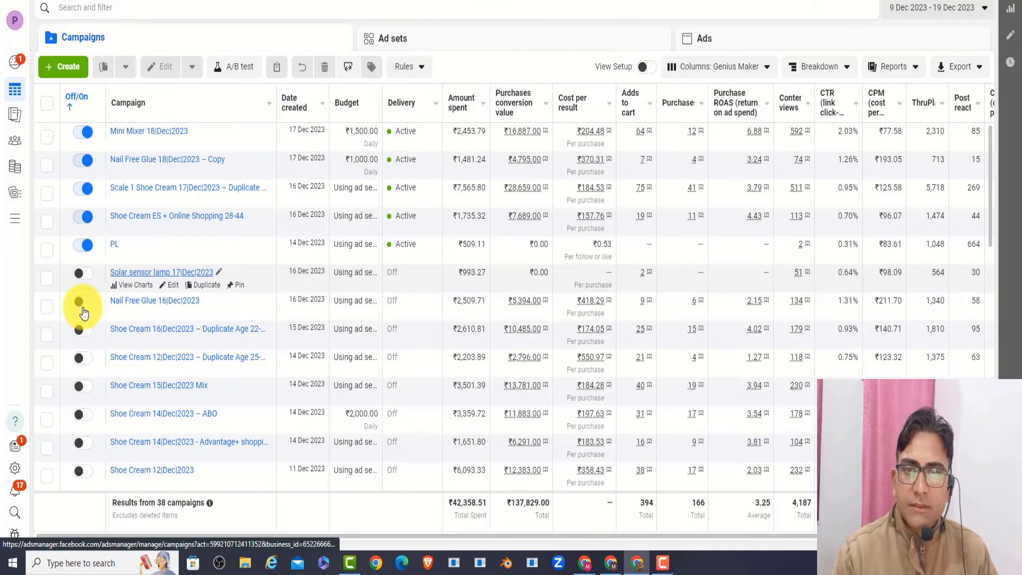
- Check the Solar sensor lamp campaign's spend, CTR and CPM and the PL campaign's cost per follow or like, leaving both deselected
{"action": "left_click", "coordinate": [478, 273]}
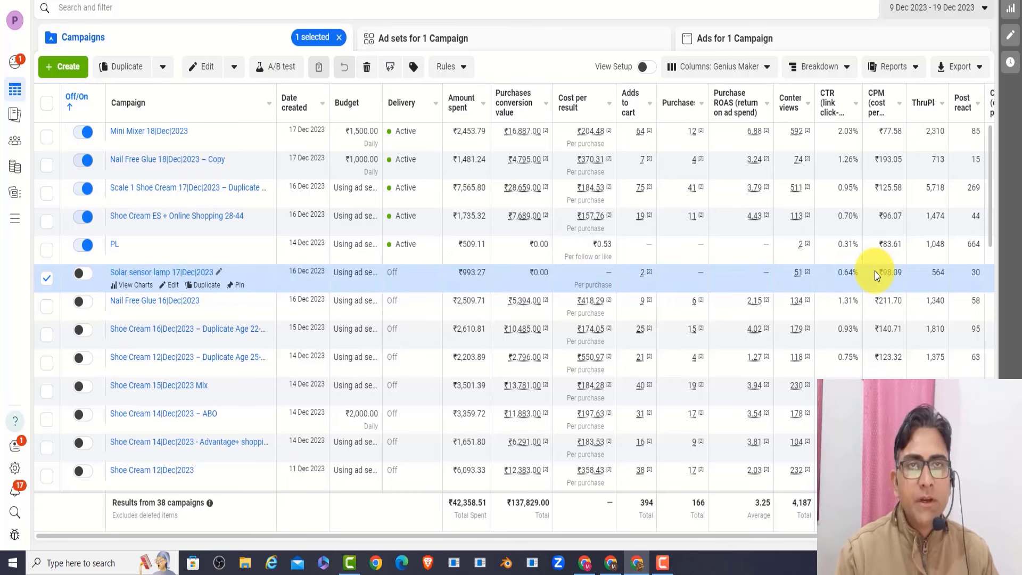
{"action": "left_click", "coordinate": [48, 277]}
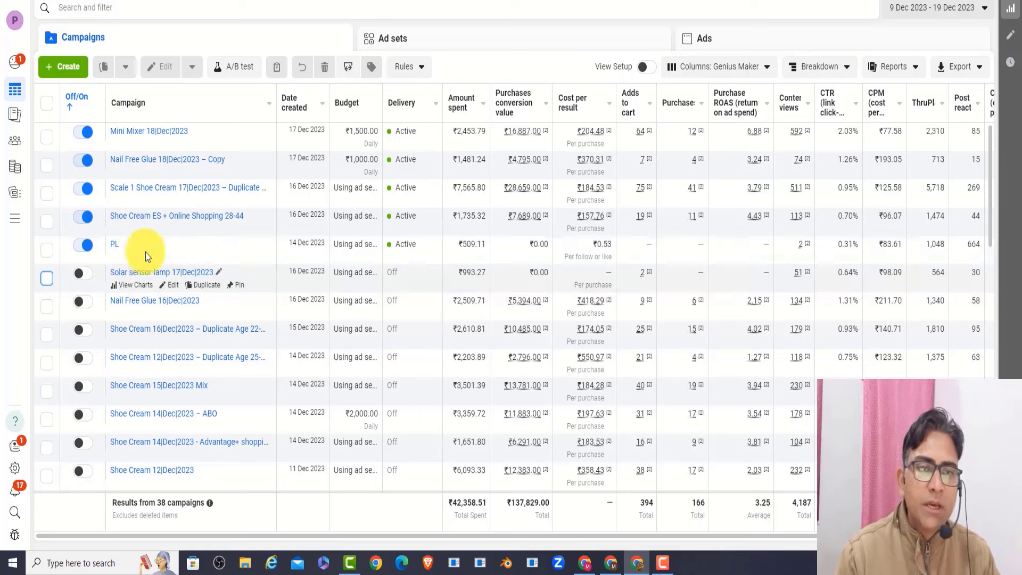
{"action": "left_click", "coordinate": [601, 245]}
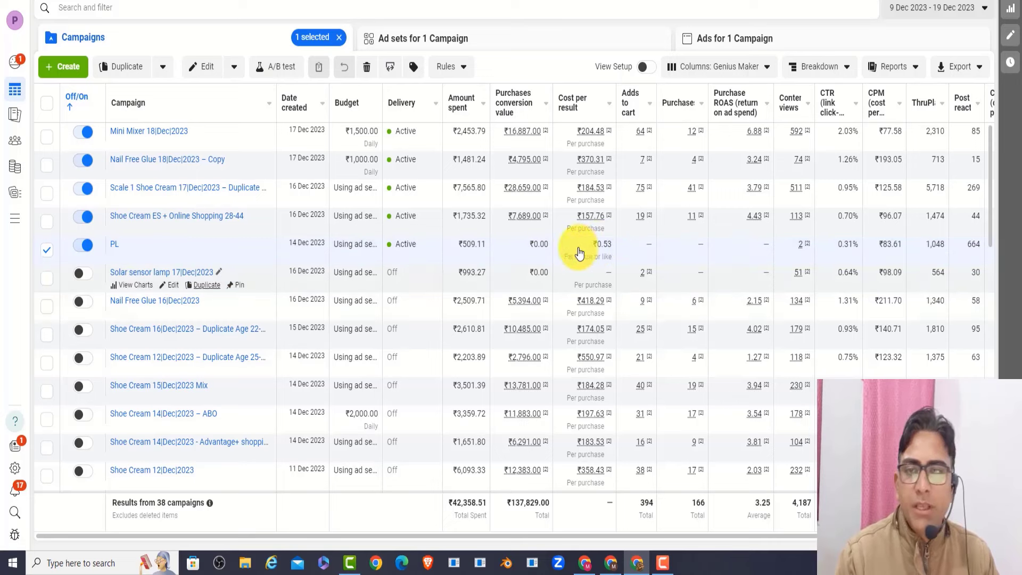
{"action": "left_click", "coordinate": [48, 248]}
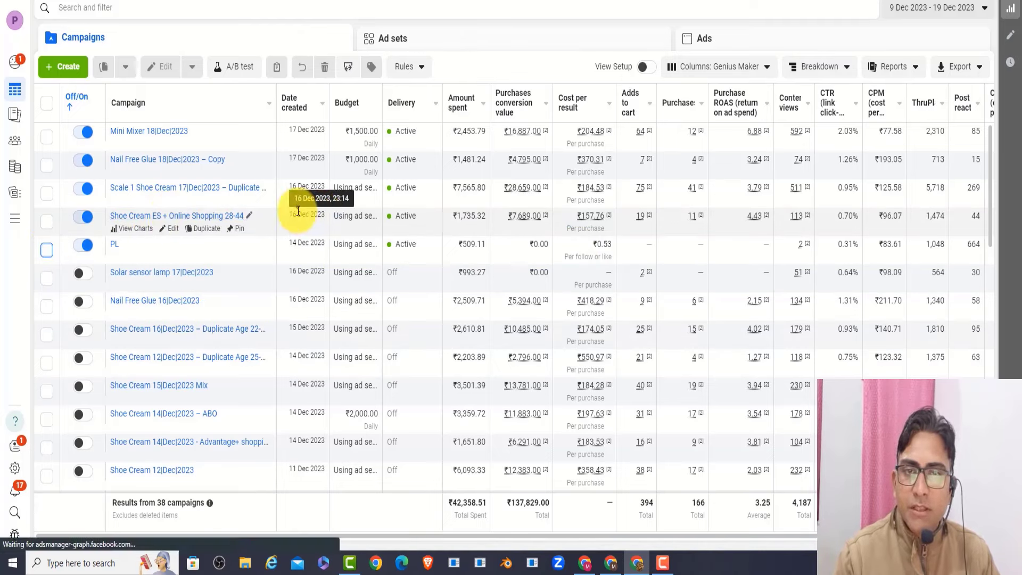
- Check the Shoe Cream ES + Online Shopping 28-44 campaign's creation date, CTR and cost per purchase, leaving the campaign deselected
{"action": "left_click_drag", "start_coordinate": [321, 215], "coordinate": [283, 222]}
{"action": "left_click", "coordinate": [292, 228]}
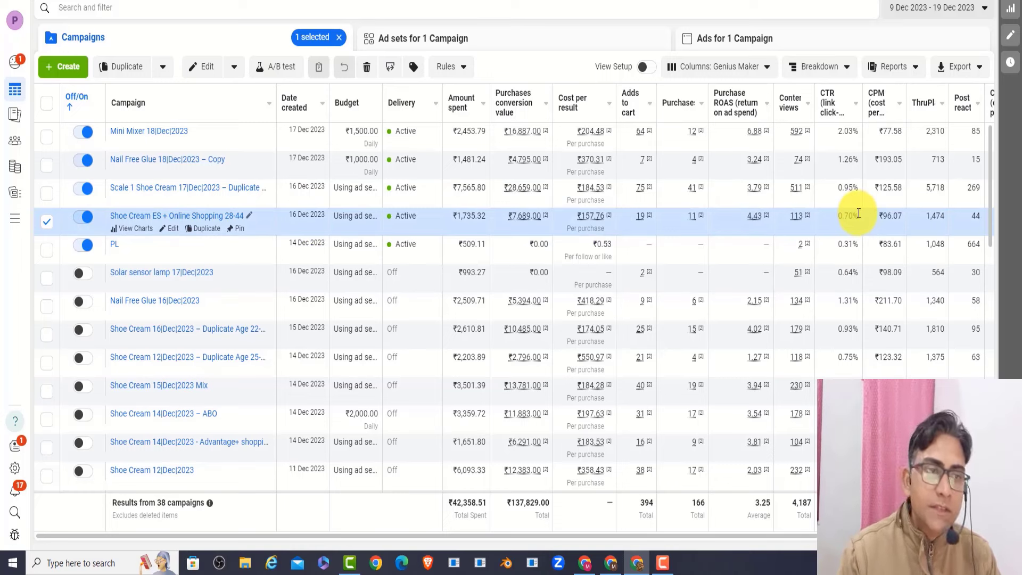
{"action": "left_click_drag", "start_coordinate": [859, 214], "coordinate": [840, 217]}
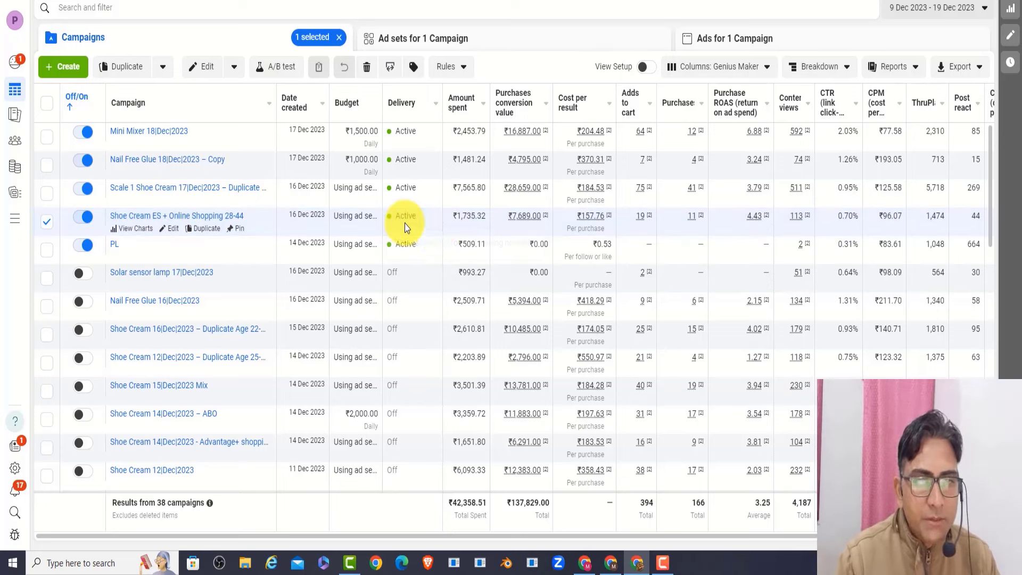
{"action": "left_click_drag", "start_coordinate": [604, 216], "coordinate": [577, 222]}
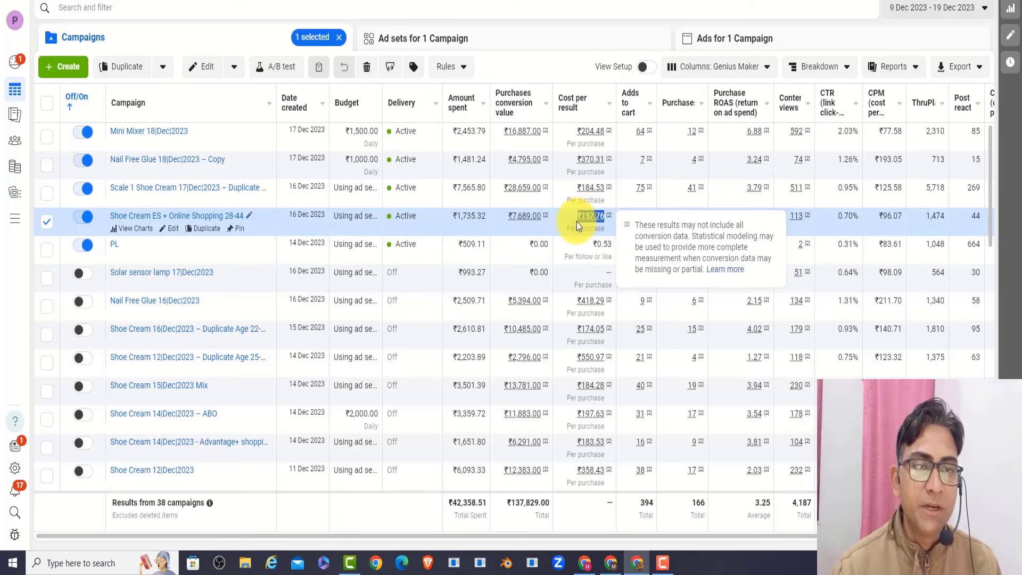
{"action": "left_click", "coordinate": [559, 233]}
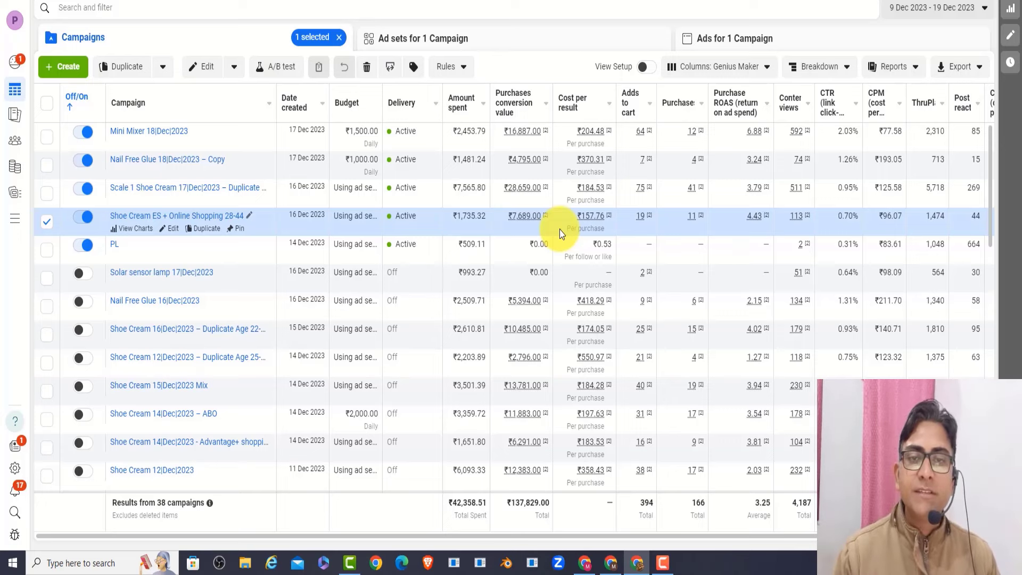
{"action": "left_click", "coordinate": [47, 222]}
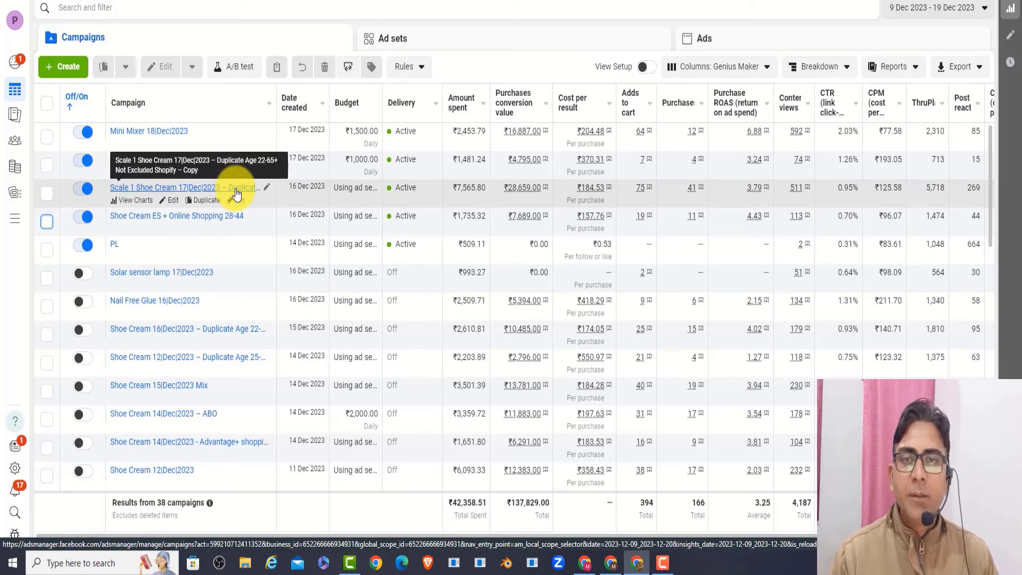
- Open the Scale 1 Shoe Cream 17|Dec|2023 duplicate for editing and review the daily budgets of its Home Appliances, Kitchen and Kitchen Aid 22-65+ ad sets
{"action": "left_click", "coordinate": [173, 204]}
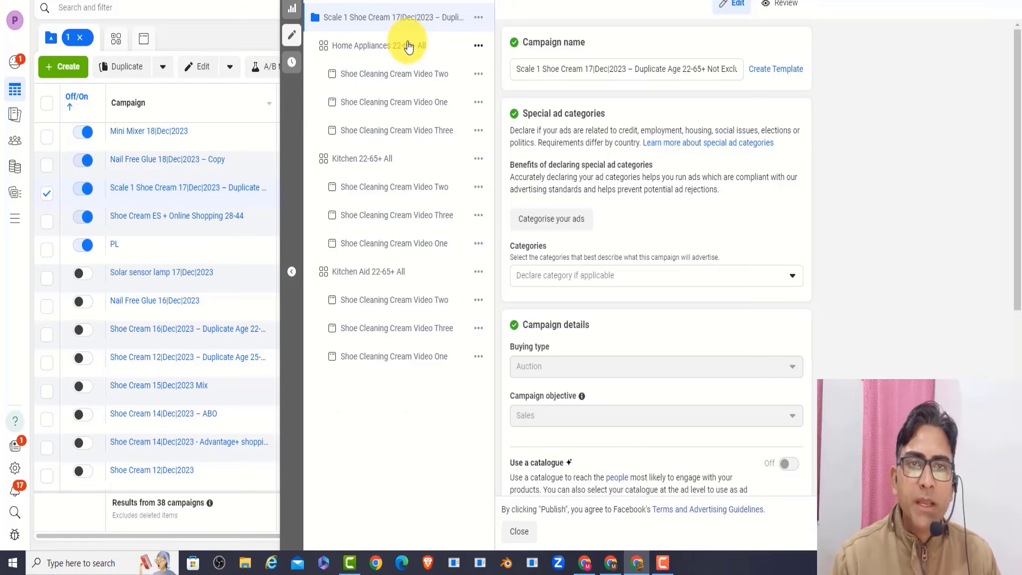
{"action": "left_click", "coordinate": [408, 46]}
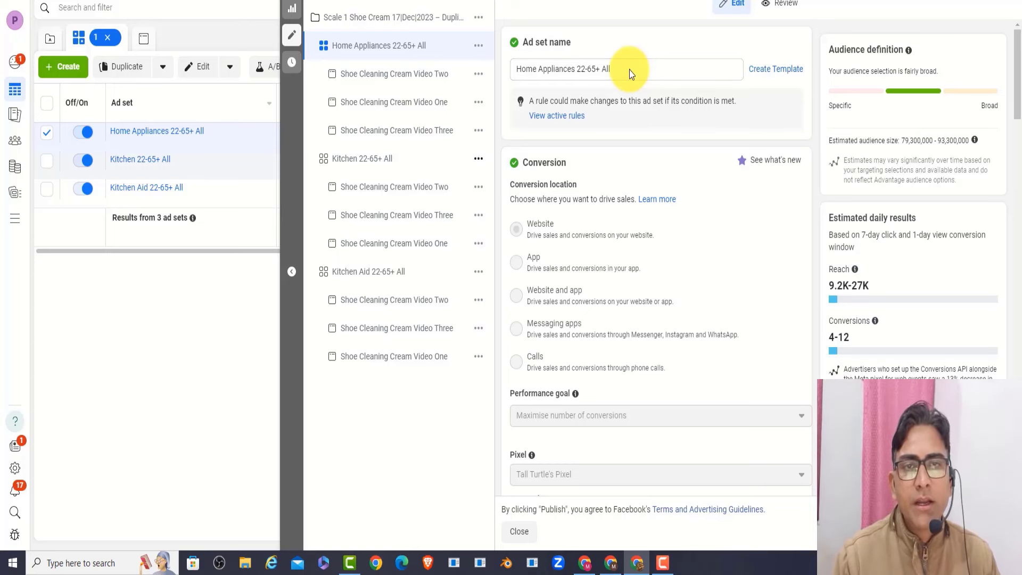
{"action": "scroll", "coordinate": [618, 186], "scroll_direction": "down", "scroll_amount": 12}
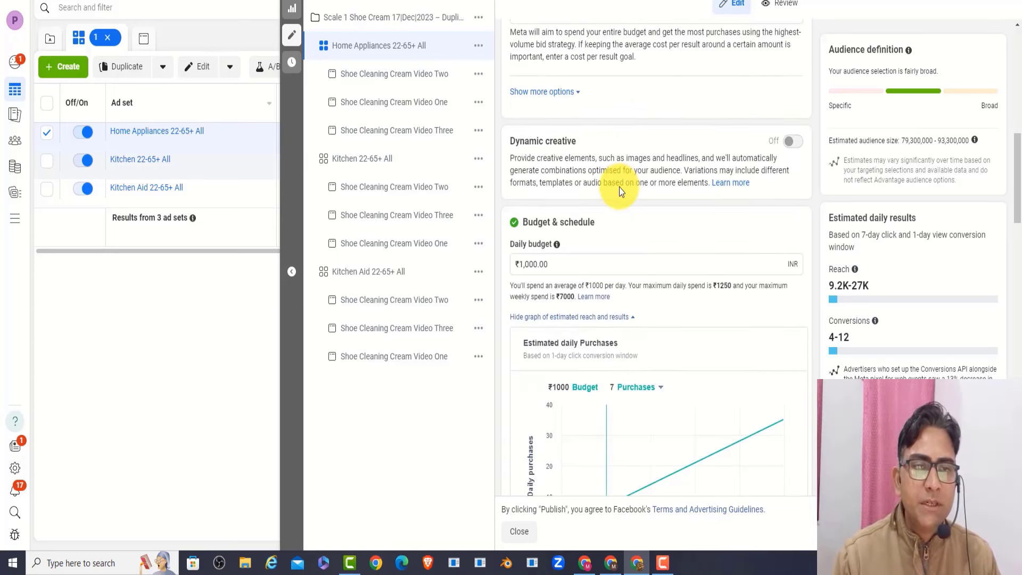
{"action": "left_click_drag", "start_coordinate": [550, 81], "coordinate": [518, 84]}
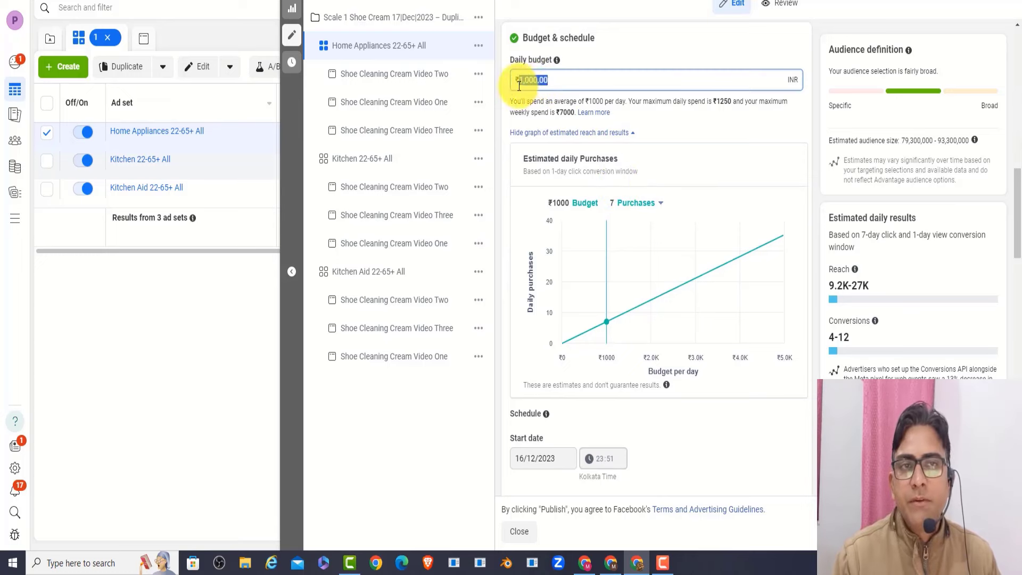
{"action": "left_click", "coordinate": [601, 58]}
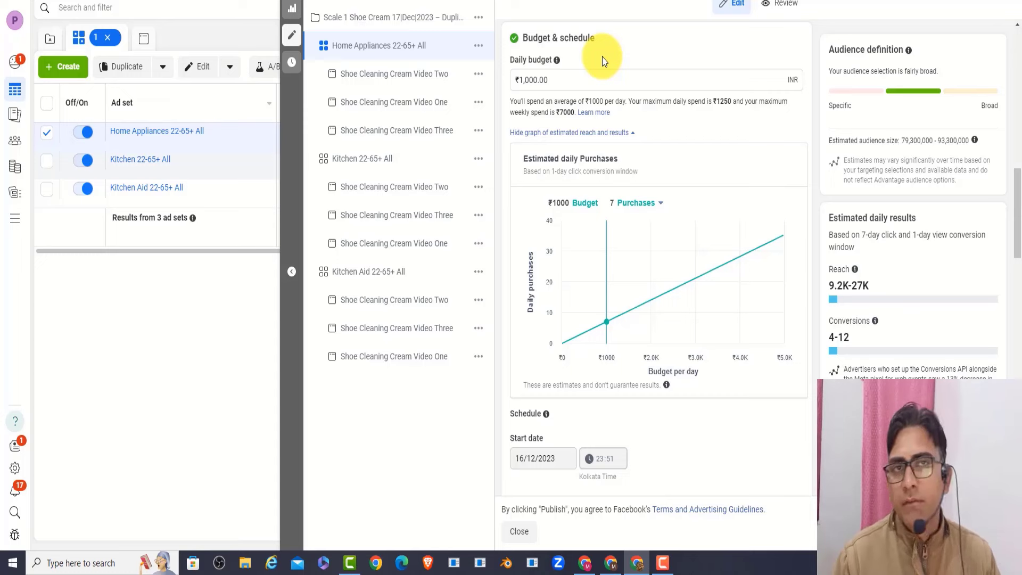
{"action": "left_click", "coordinate": [374, 167]}
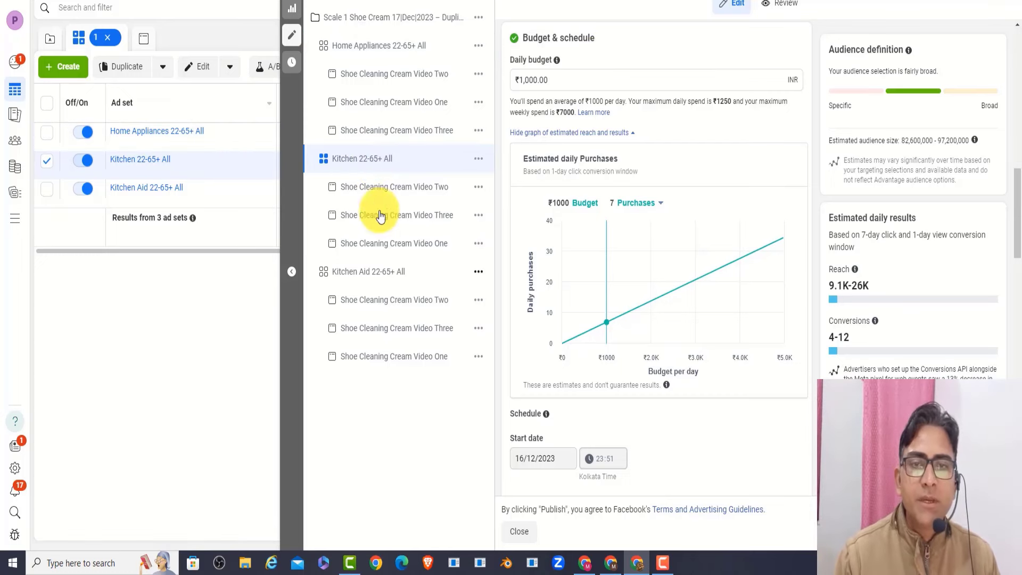
{"action": "left_click", "coordinate": [387, 274]}
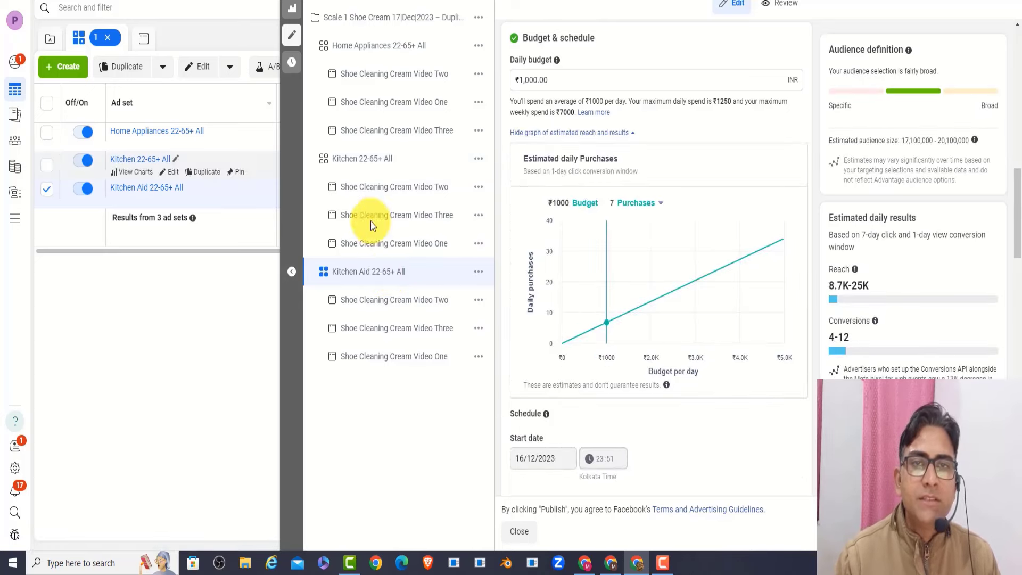
- Close the Scale 1 Shoe Cream editor, clear the campaign selection and return to the campaign list
{"action": "left_click", "coordinate": [291, 33]}
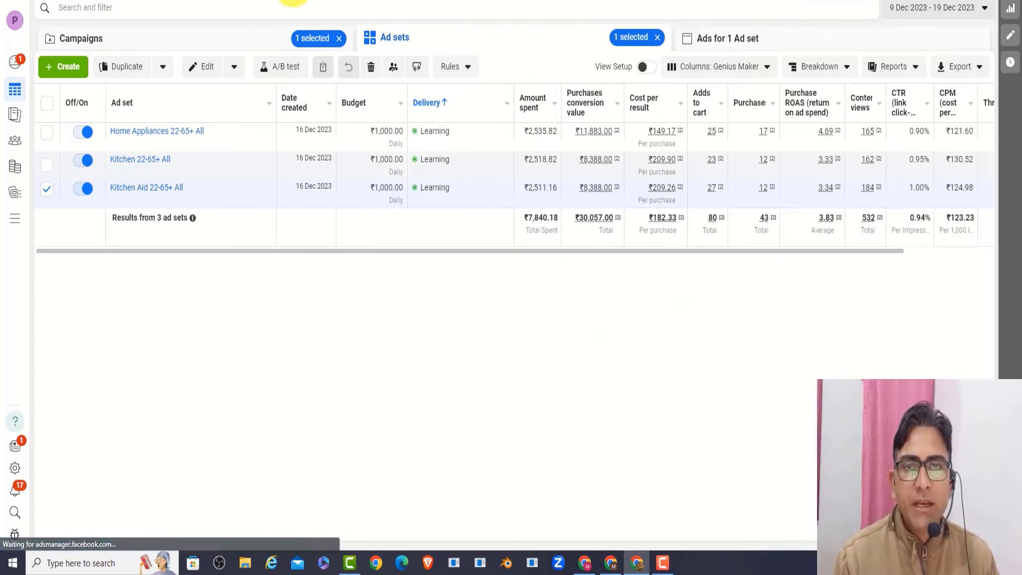
{"action": "left_click", "coordinate": [339, 38]}
{"action": "left_click", "coordinate": [263, 35]}
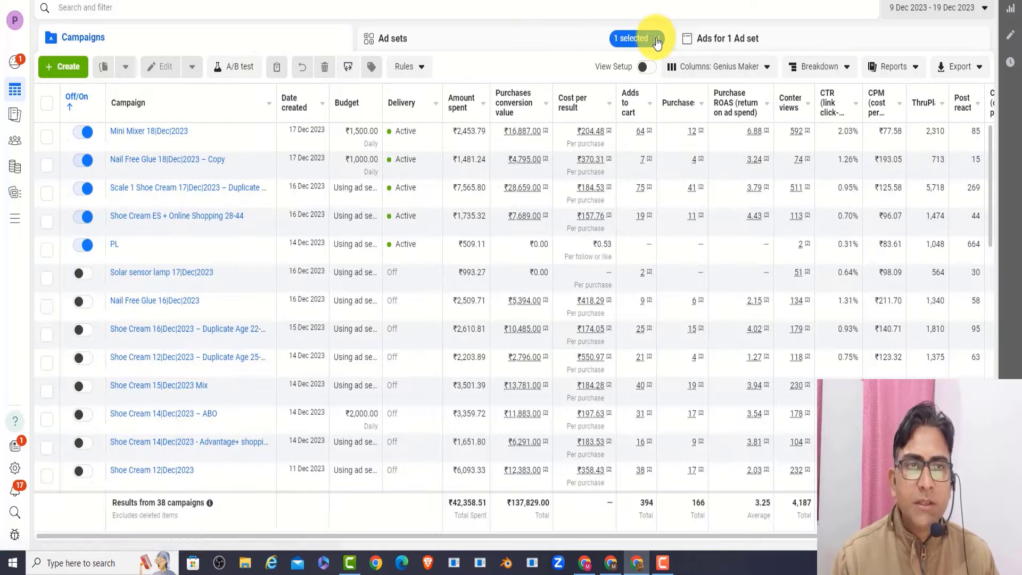
- View the Scale 1 Shoe Cream 17|Dec|2023 duplicate's charts for 9–19 Dec 2023 and compare its three ad sets' purchases, cost per purchase and spend
{"action": "left_click", "coordinate": [657, 38]}
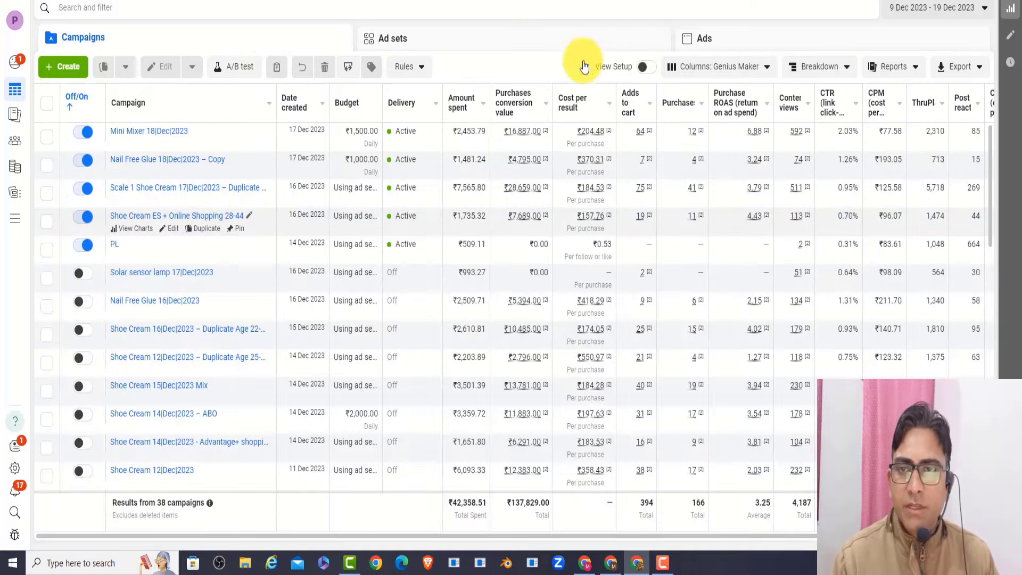
{"action": "mouse_move", "coordinate": [142, 202]}
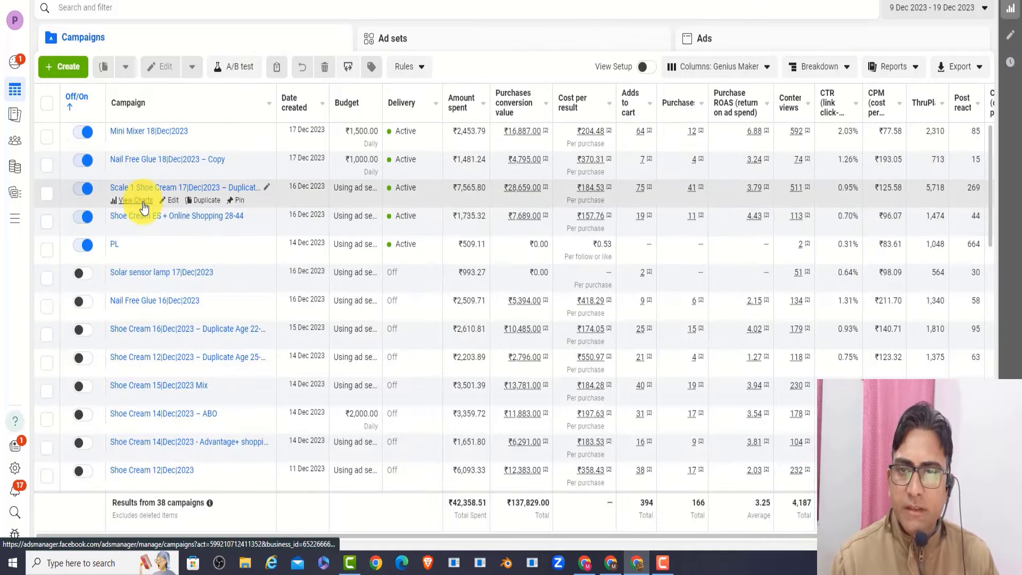
{"action": "left_click", "coordinate": [139, 202]}
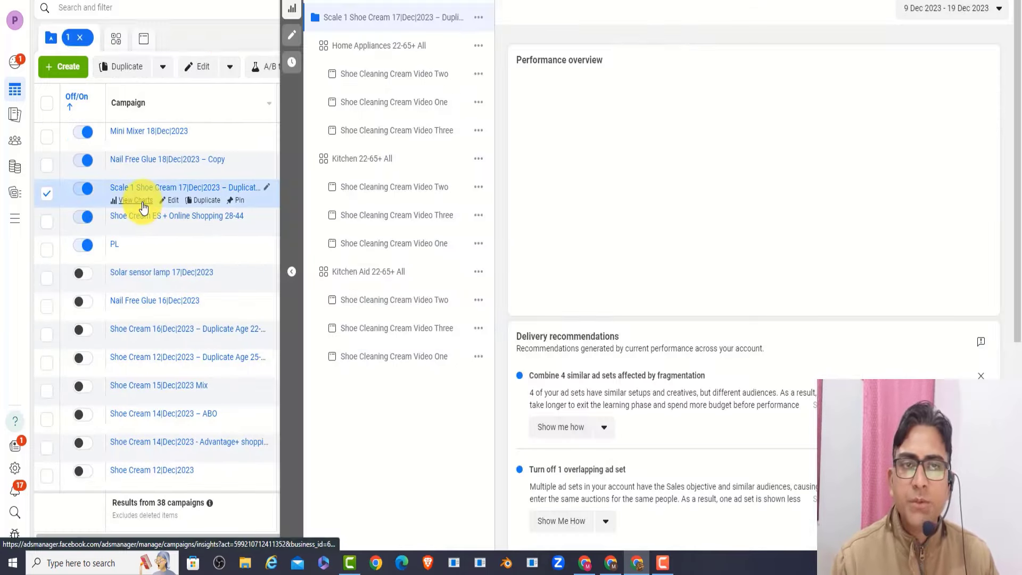
{"action": "left_click", "coordinate": [386, 48]}
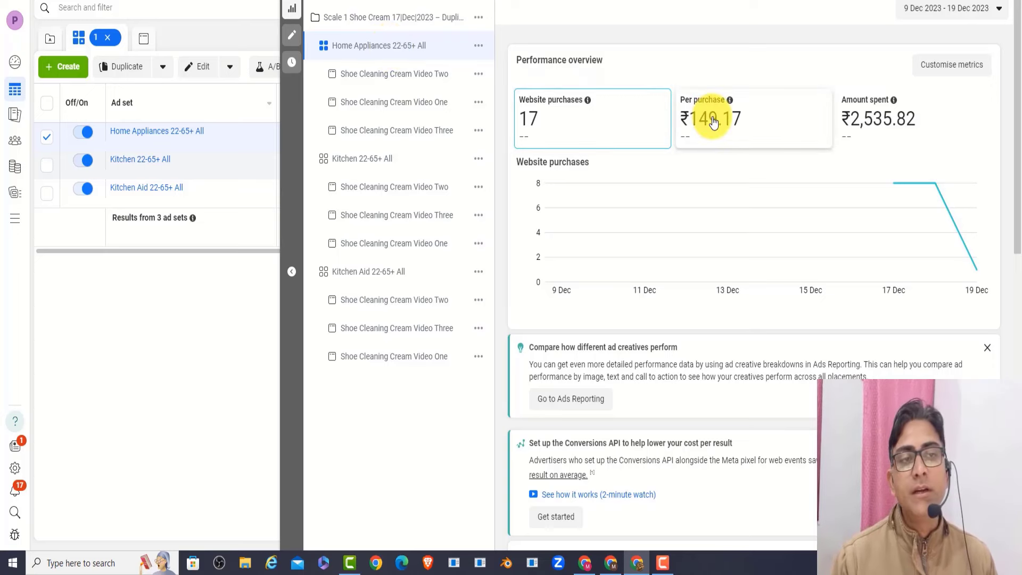
{"action": "left_click", "coordinate": [383, 163]}
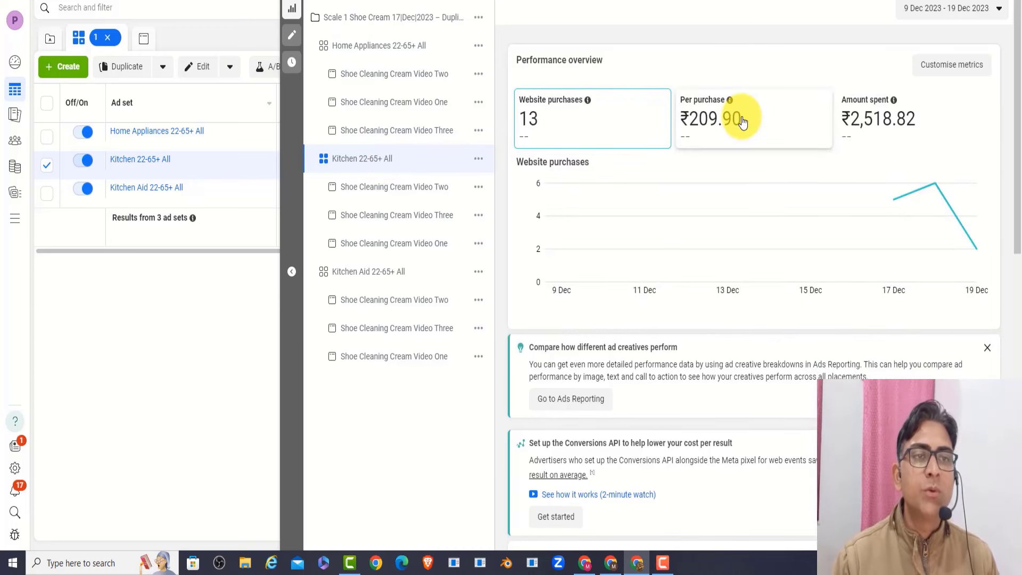
{"action": "left_click", "coordinate": [383, 271]}
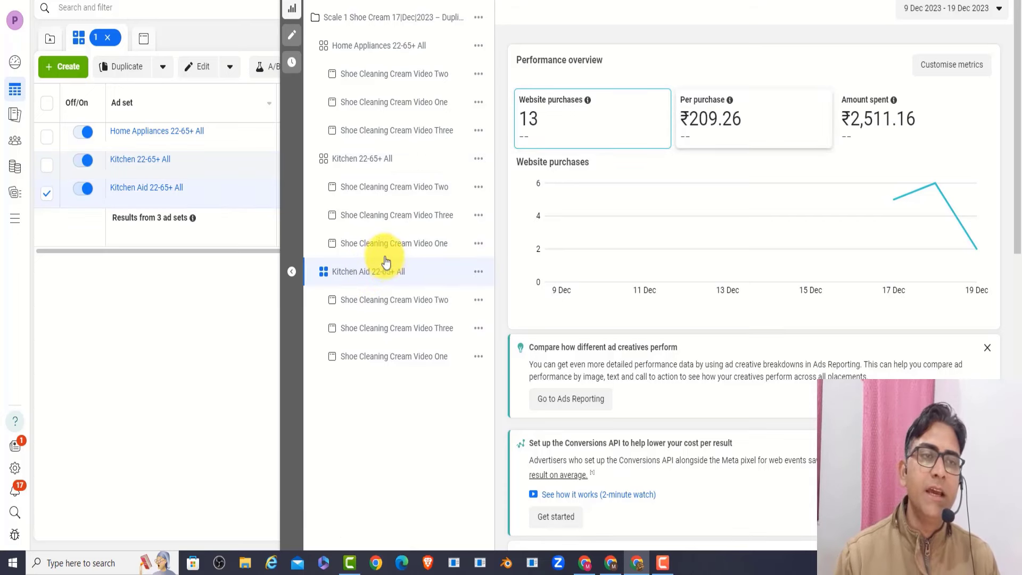
{"action": "left_click", "coordinate": [364, 158]}
{"action": "left_click", "coordinate": [383, 272]}
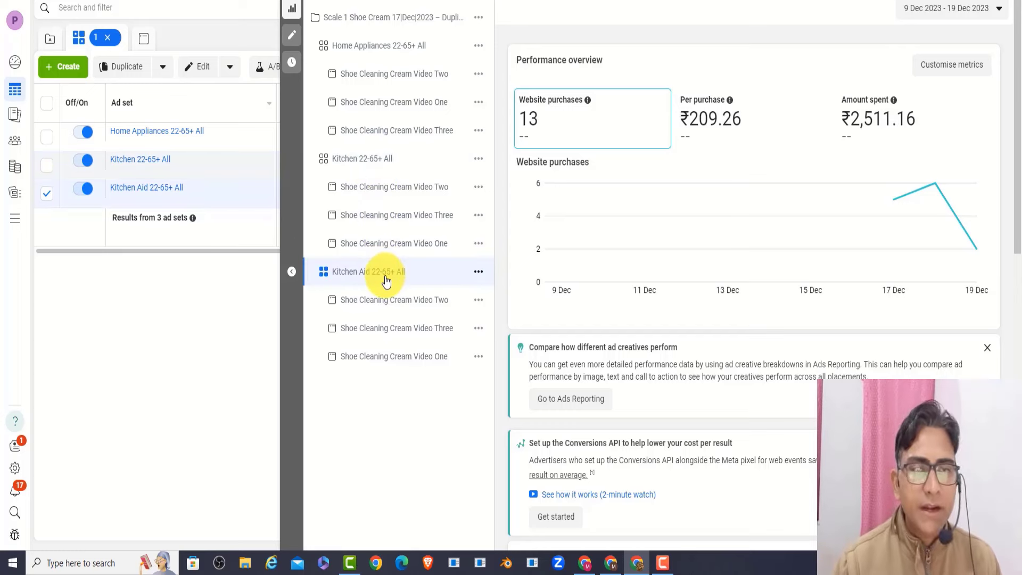
- Compare the Home Appliances, Kitchen and Kitchen Aid 22-65+ ad sets' purchases and cost per purchase for yesterday, 18 Dec 2023
{"action": "left_click", "coordinate": [383, 46]}
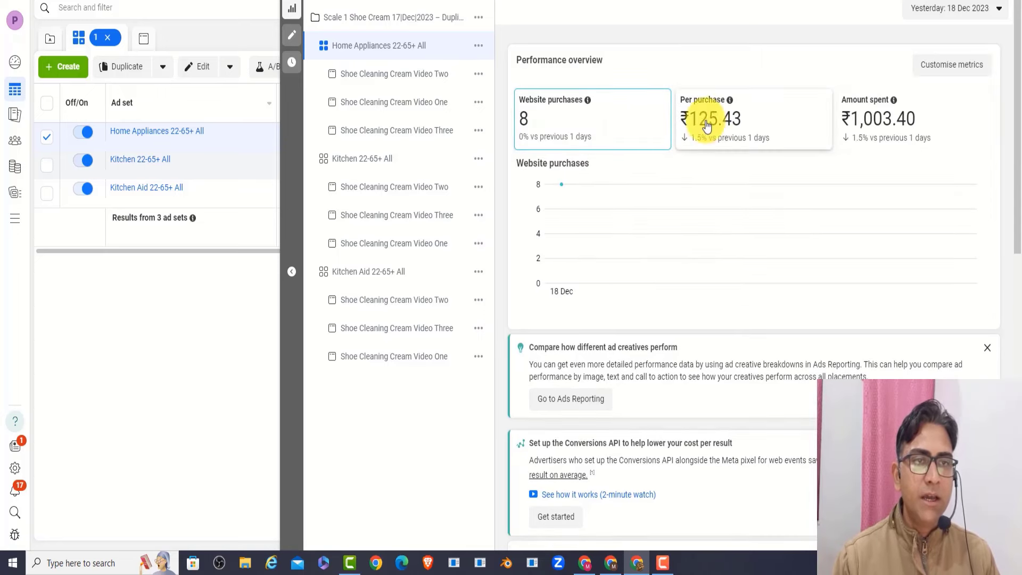
{"action": "left_click", "coordinate": [356, 162]}
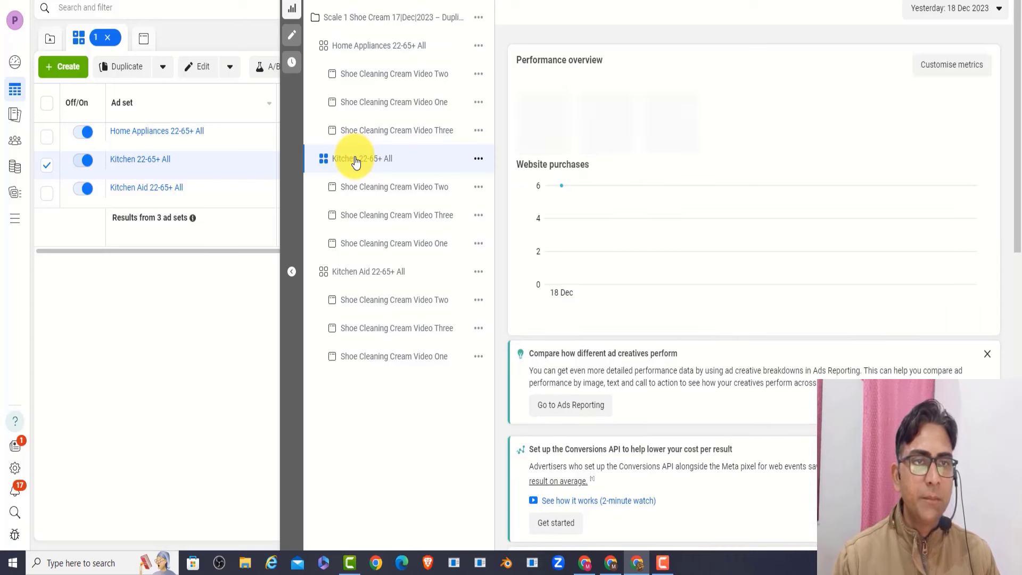
{"action": "left_click", "coordinate": [384, 273]}
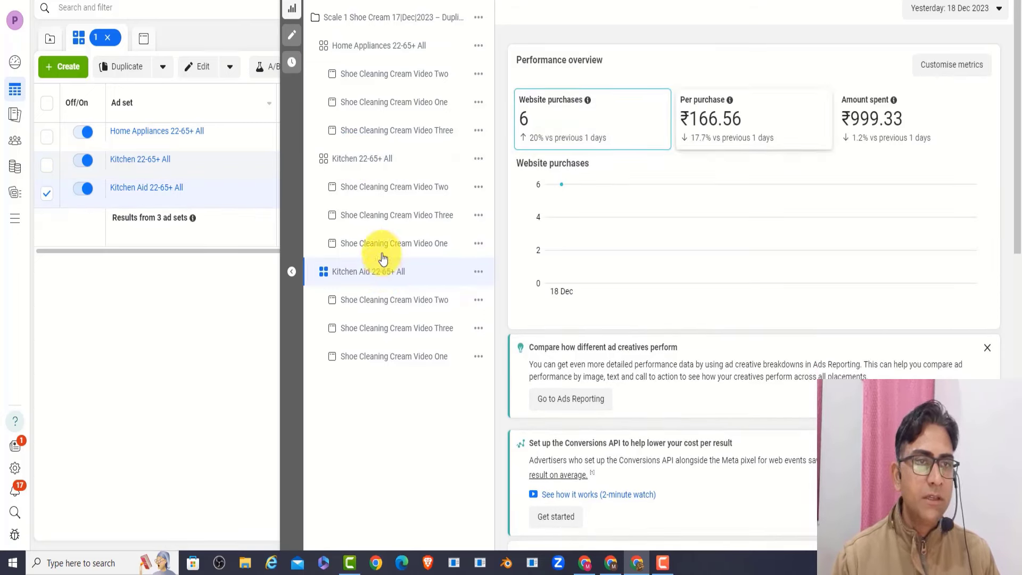
{"action": "left_click", "coordinate": [370, 47]}
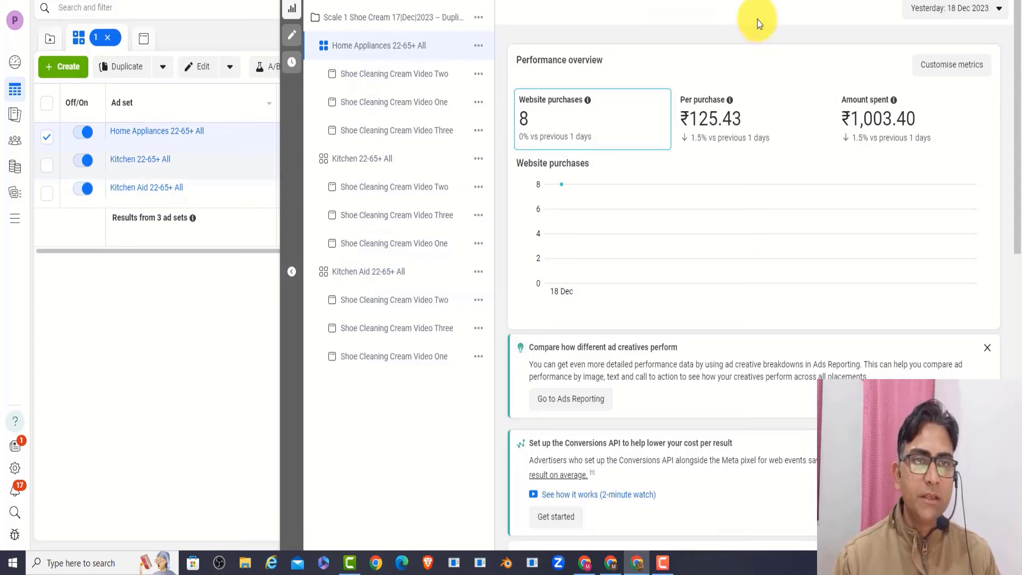
- Set the chart date to 17 Dec 2023 and check the purchase results of the Home Appliances, Kitchen and Kitchen Aid ad sets
{"action": "left_click", "coordinate": [950, 8]}
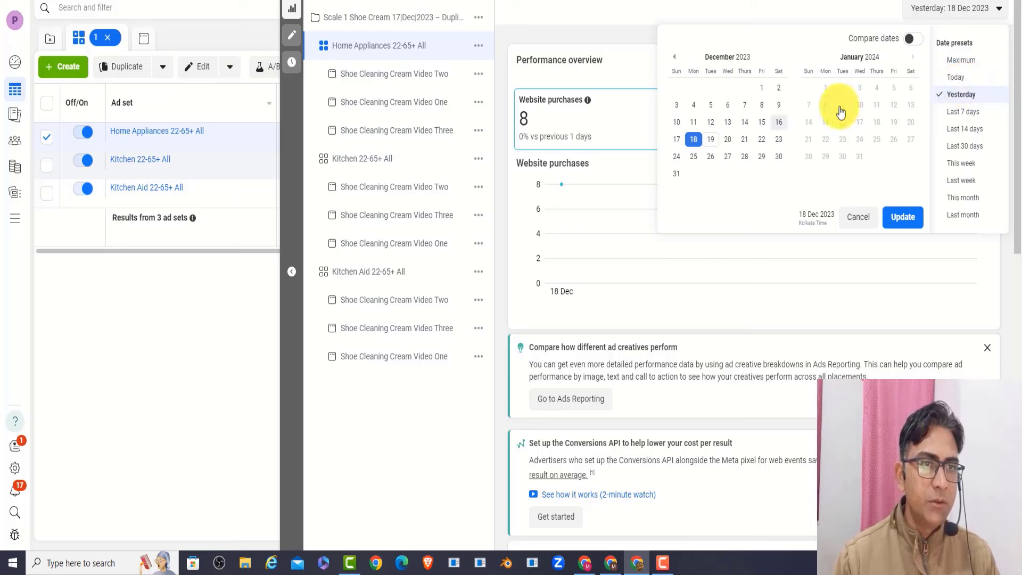
{"action": "left_click", "coordinate": [677, 139]}
{"action": "left_click", "coordinate": [903, 217]}
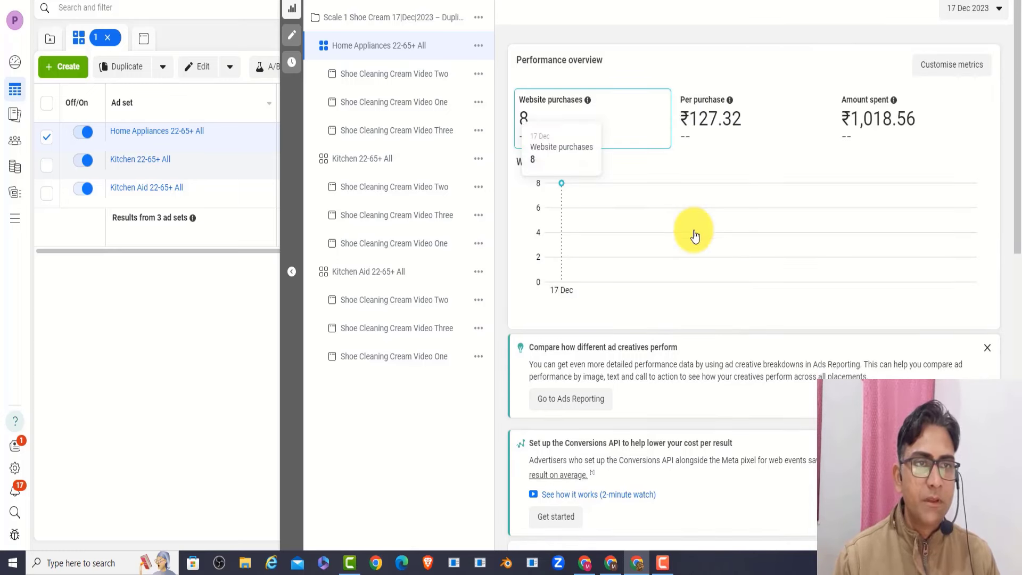
{"action": "left_click", "coordinate": [365, 160]}
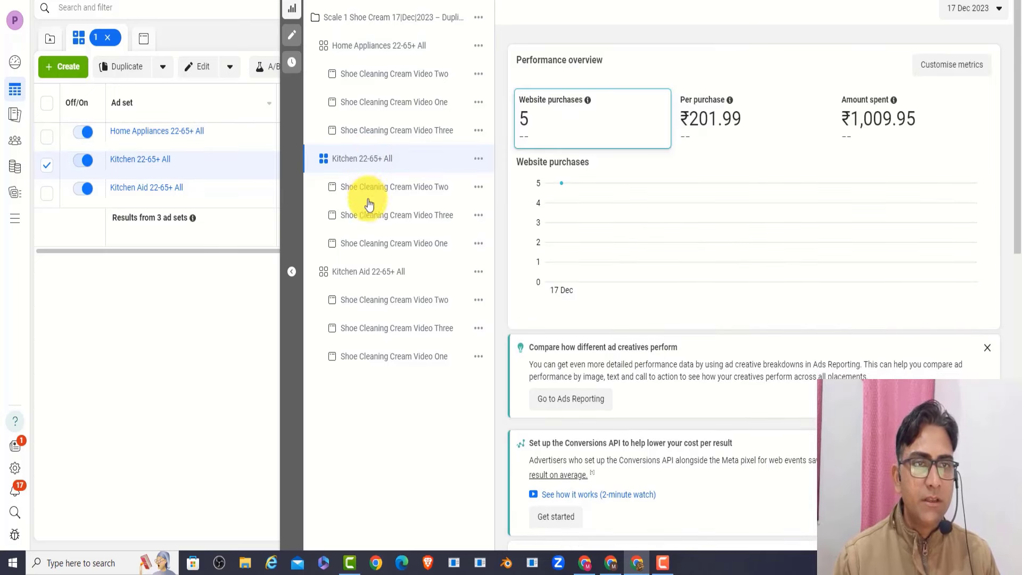
{"action": "left_click", "coordinate": [373, 272]}
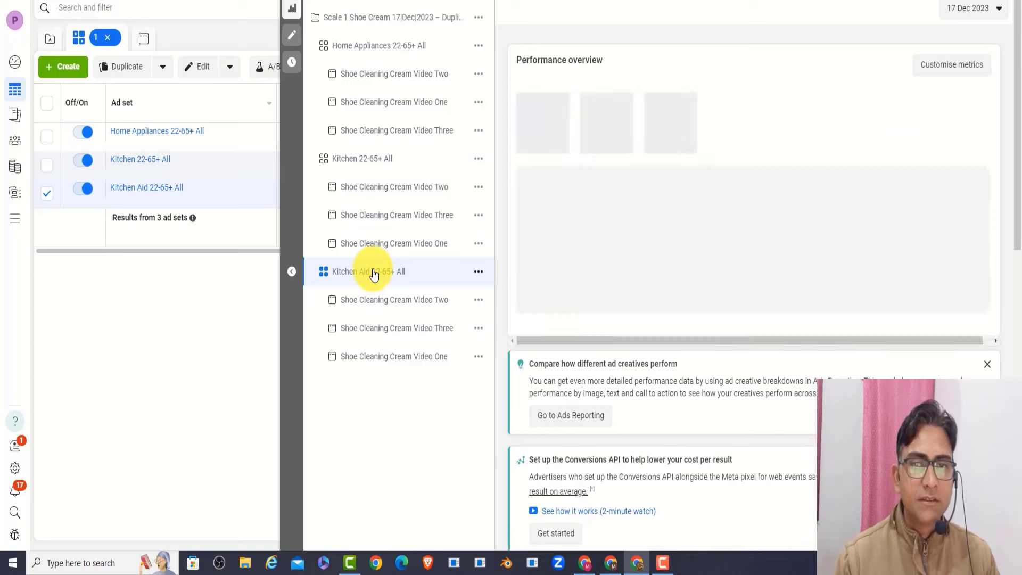
- Set the chart date to 16 Dec 2023 and check the Kitchen Aid 22-65+ All ad set's activity, keeping that date
{"action": "left_click", "coordinate": [986, 10]}
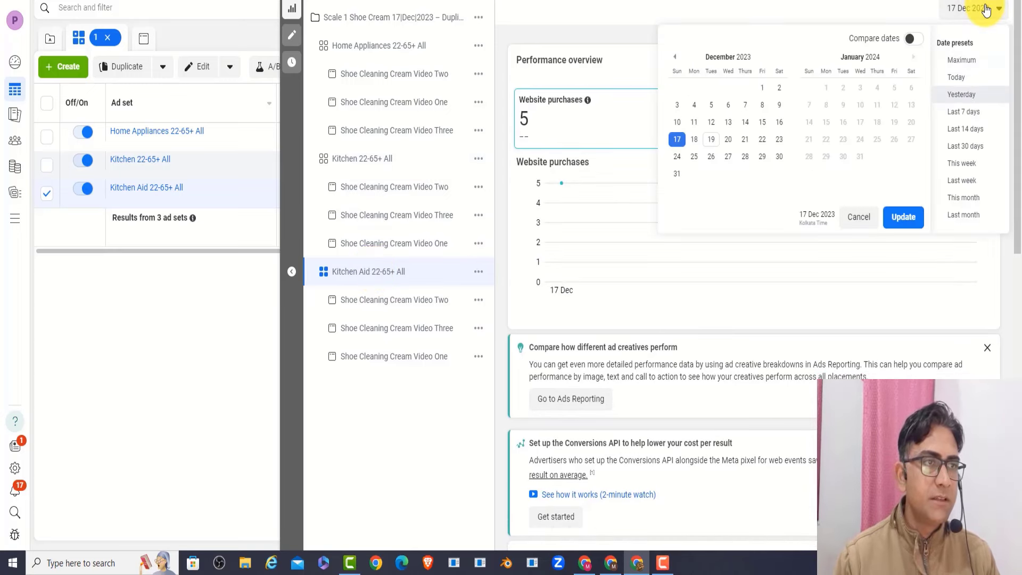
{"action": "left_click", "coordinate": [779, 122]}
{"action": "left_click", "coordinate": [902, 216]}
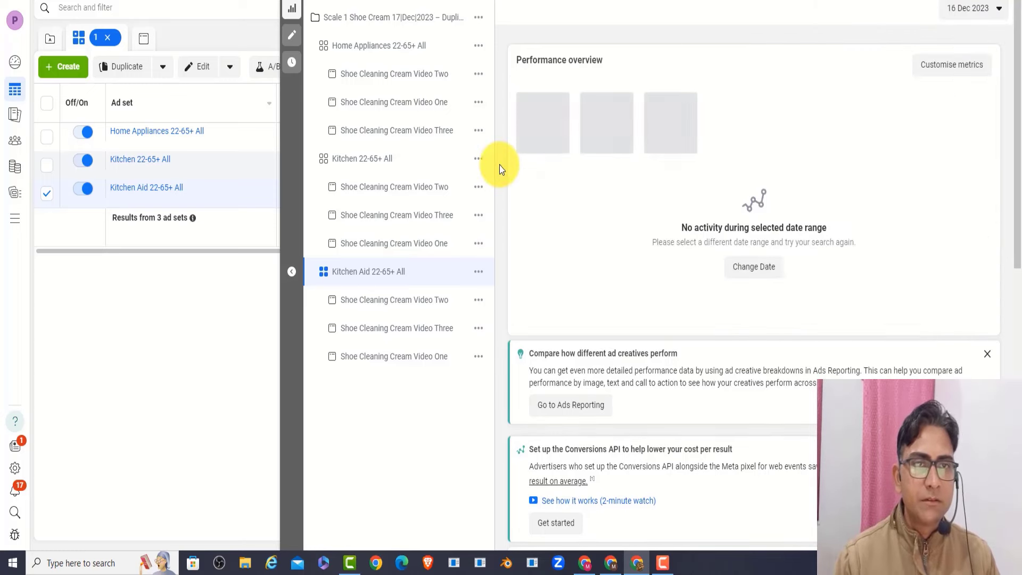
{"action": "left_click", "coordinate": [984, 9]}
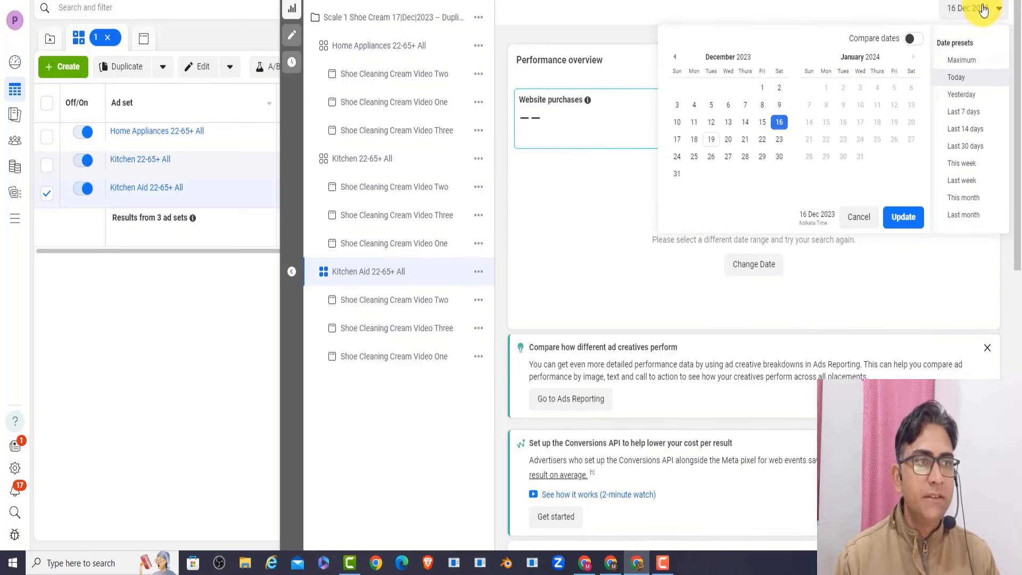
{"action": "left_click", "coordinate": [775, 124]}
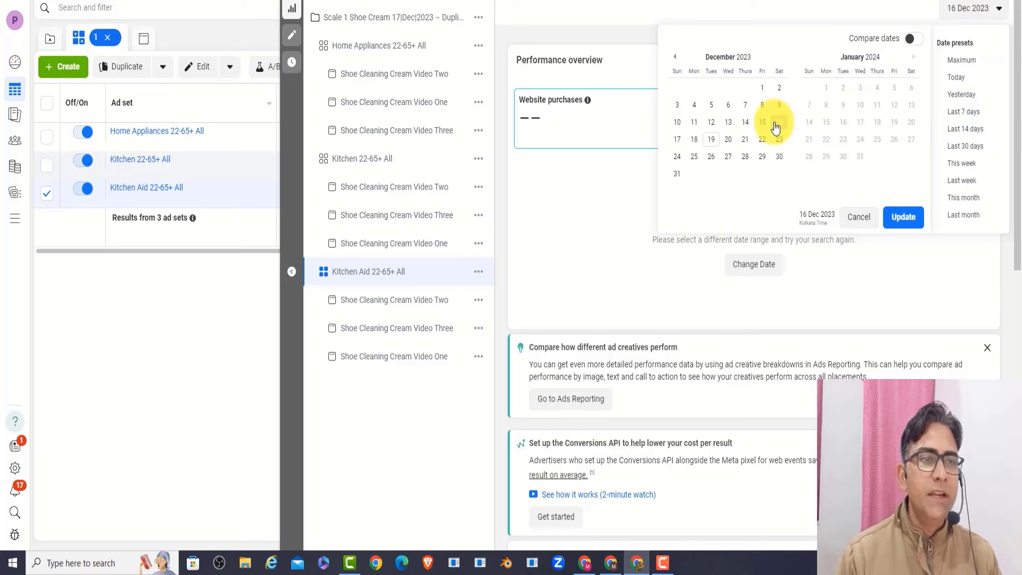
{"action": "left_click", "coordinate": [859, 215]}
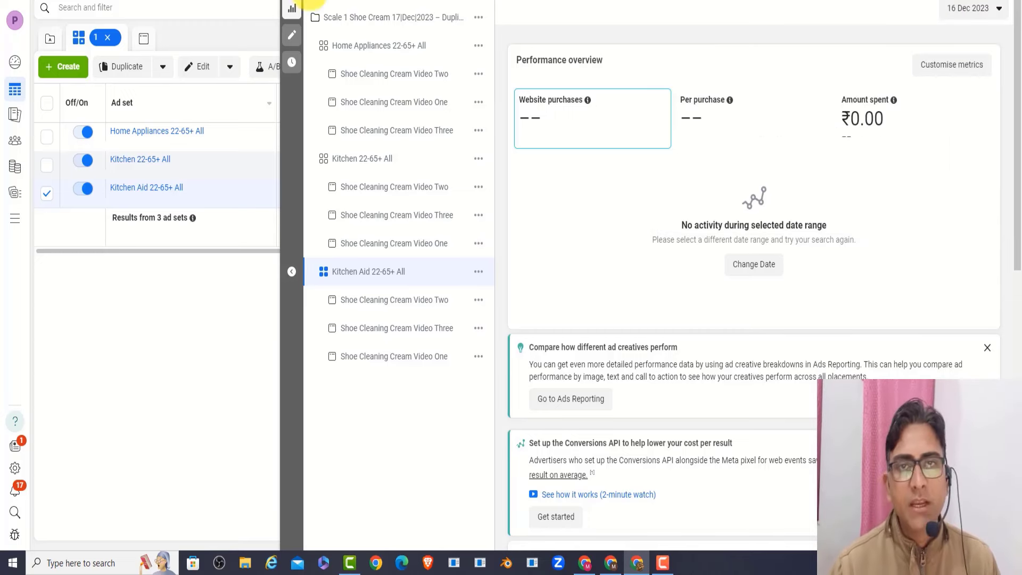
- Close the Scale 1 Shoe Cream charts, clear the selections, and compare that campaign with Shoe Cream 16|Dec|2023 – Duplicate Age 22-65+ in the campaign list
{"action": "left_click", "coordinate": [294, 1]}
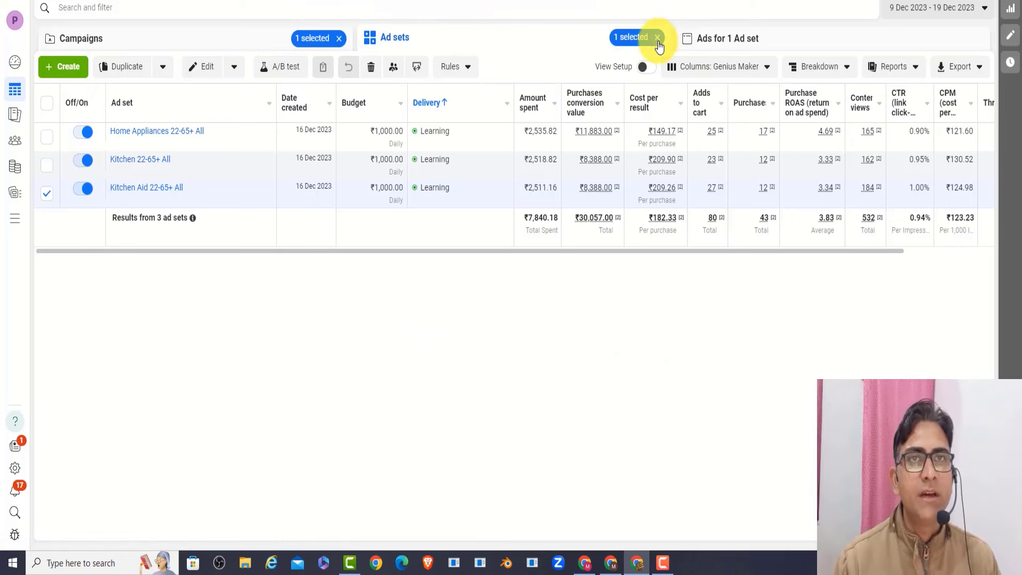
{"action": "left_click", "coordinate": [658, 37]}
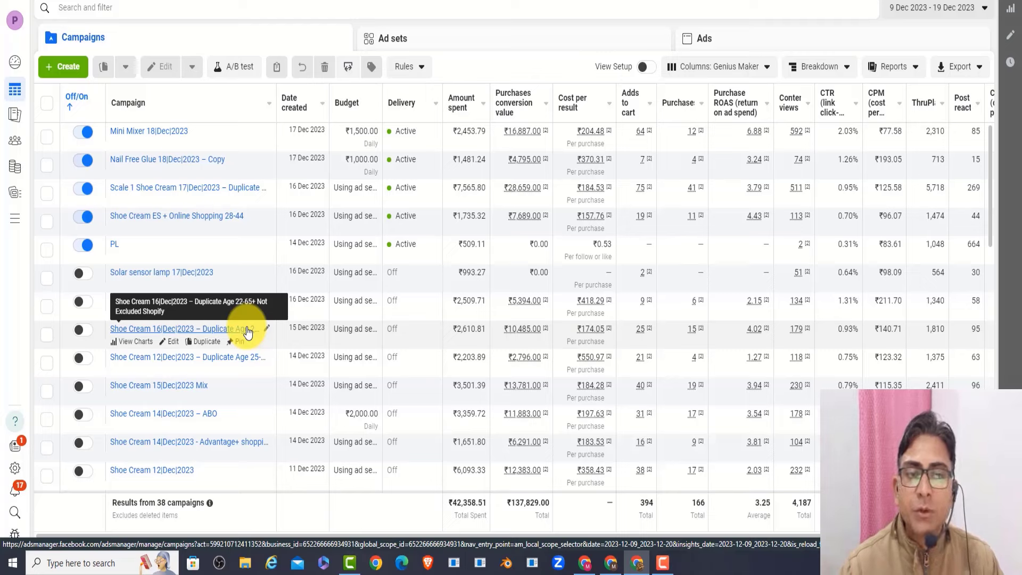
{"action": "mouse_move", "coordinate": [761, 333]}
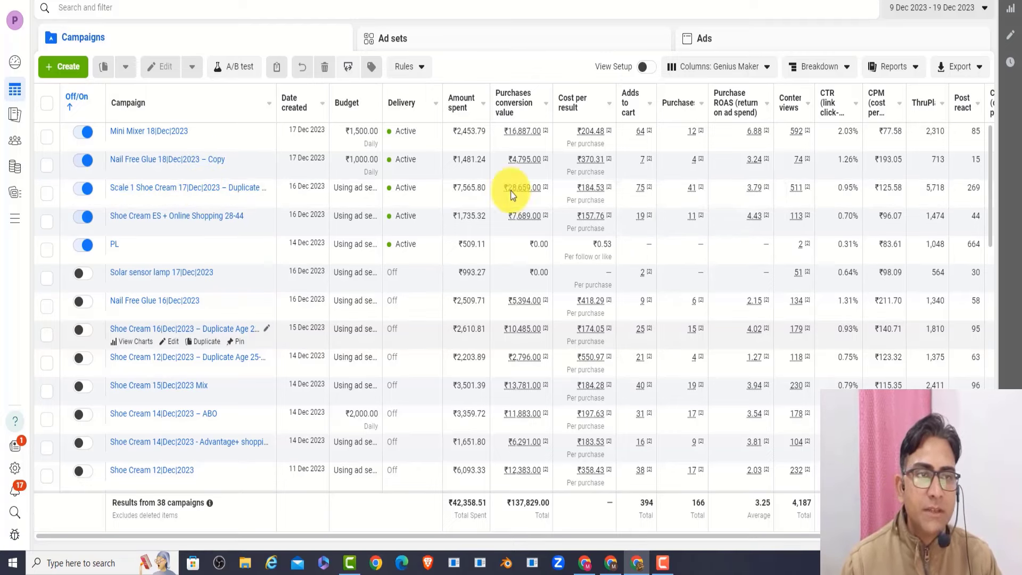
{"action": "mouse_move", "coordinate": [696, 191]}
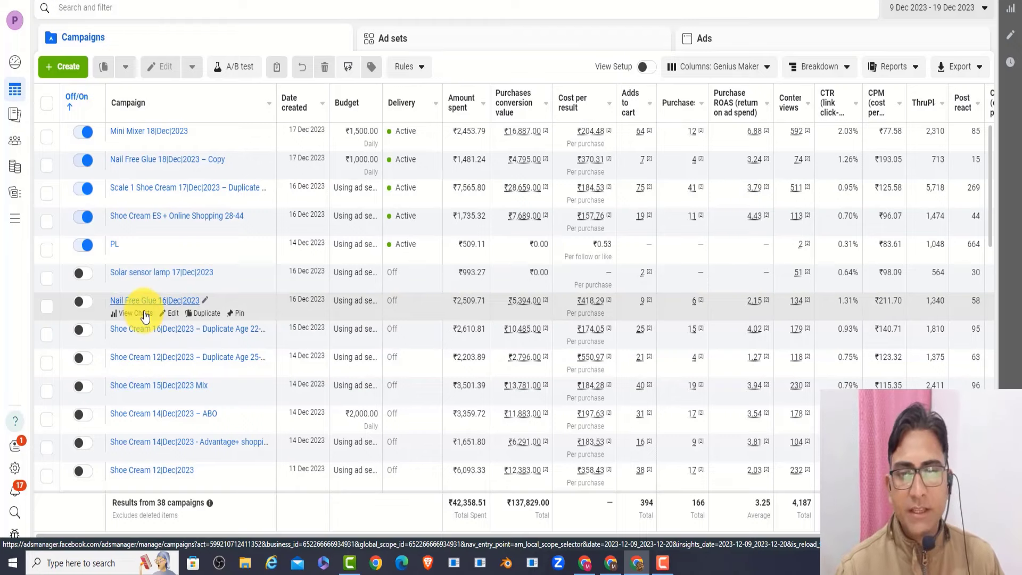
- Review the charts of Nail Free Glue 16|Dec|2023's Renovation, Home Improvement and DIY 23+ ad sets, and return to the campaign list
{"action": "left_click", "coordinate": [135, 313]}
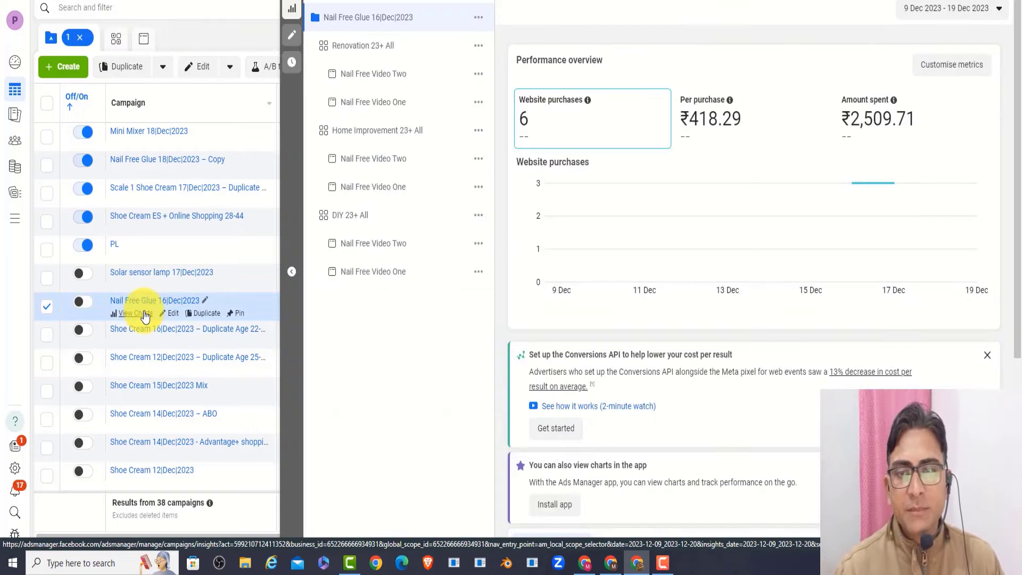
{"action": "left_click", "coordinate": [364, 48]}
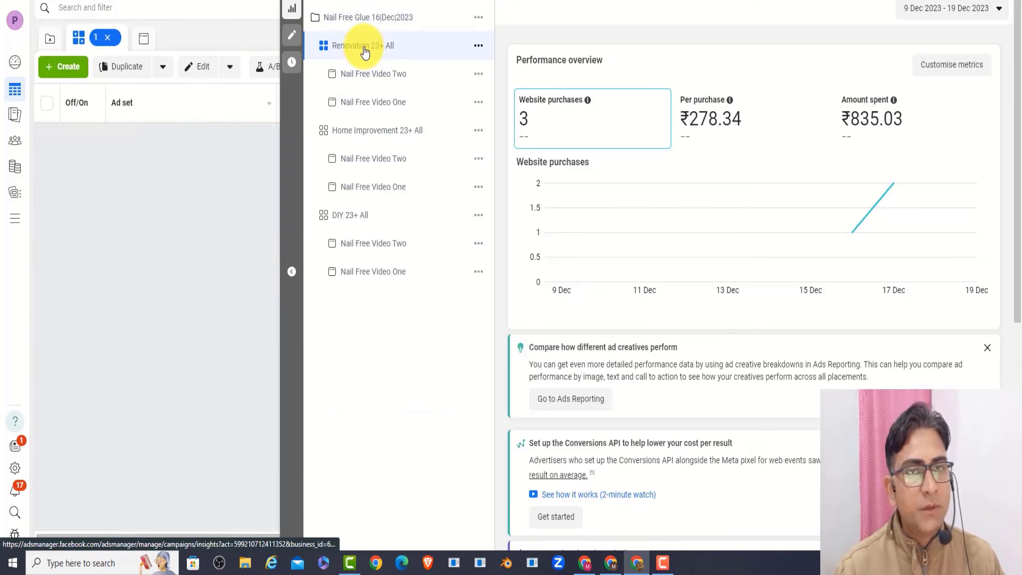
{"action": "left_click", "coordinate": [364, 130]}
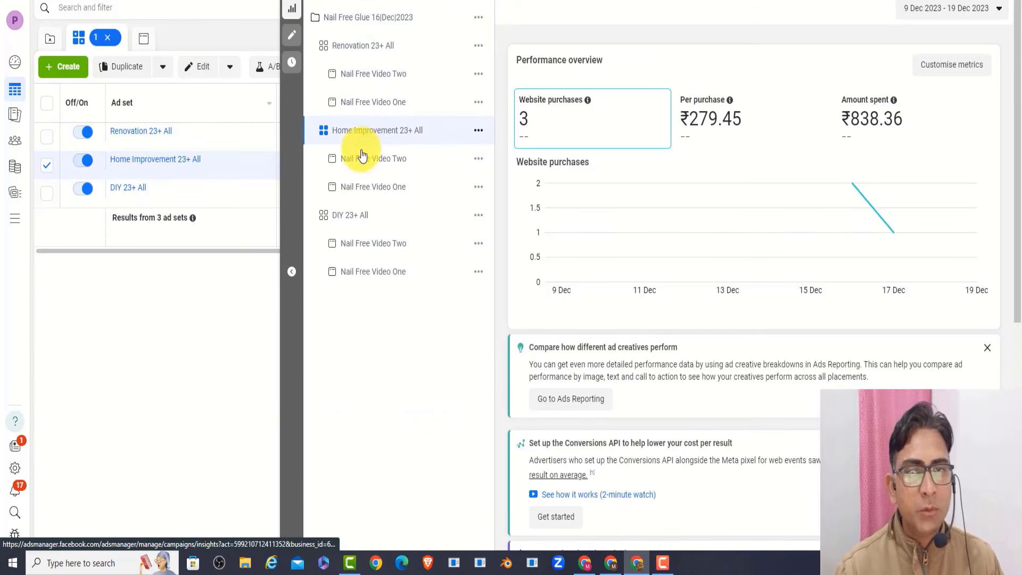
{"action": "left_click", "coordinate": [346, 217]}
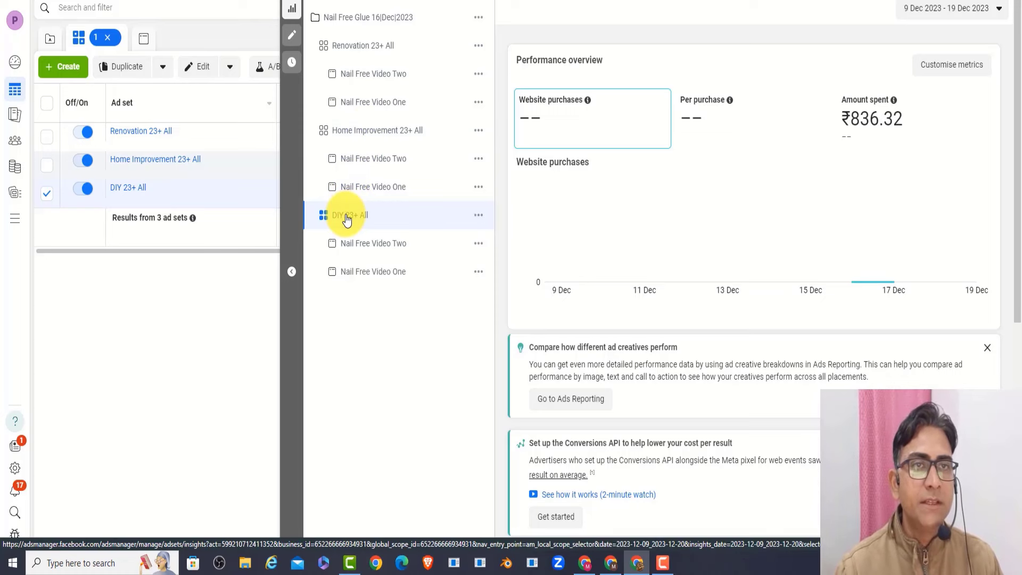
{"action": "left_click", "coordinate": [292, 8]}
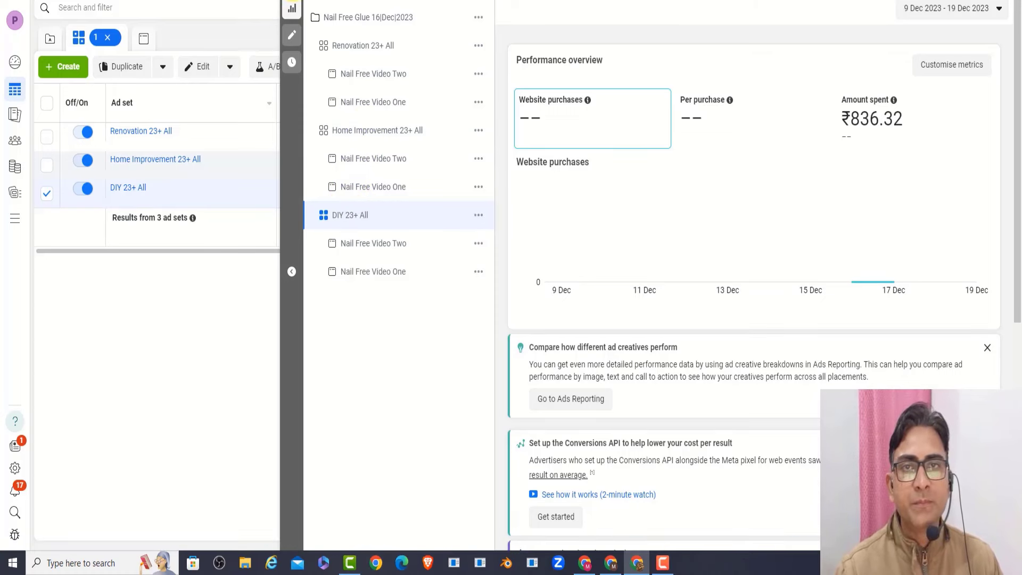
{"action": "left_click", "coordinate": [339, 39]}
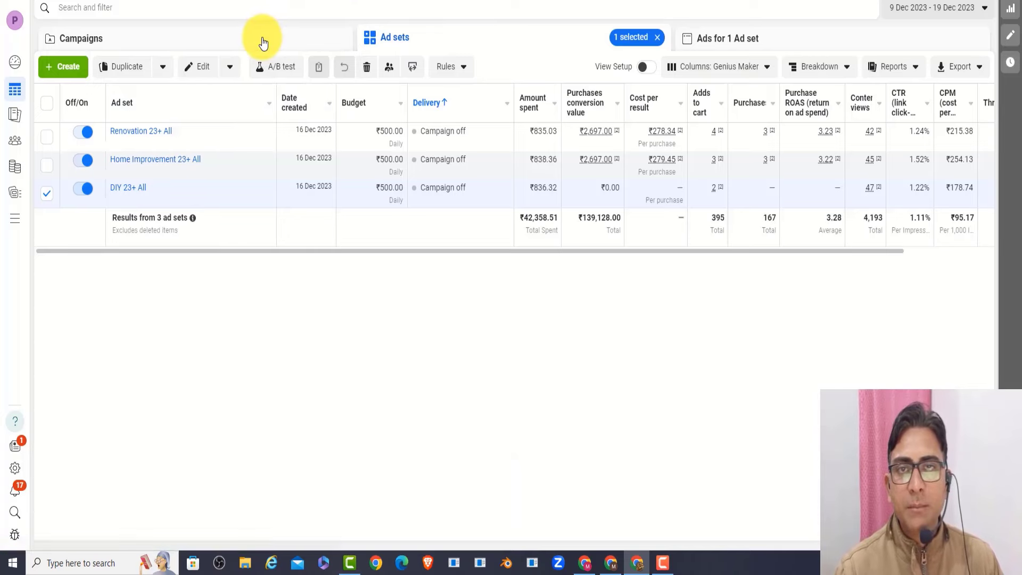
{"action": "left_click", "coordinate": [263, 42]}
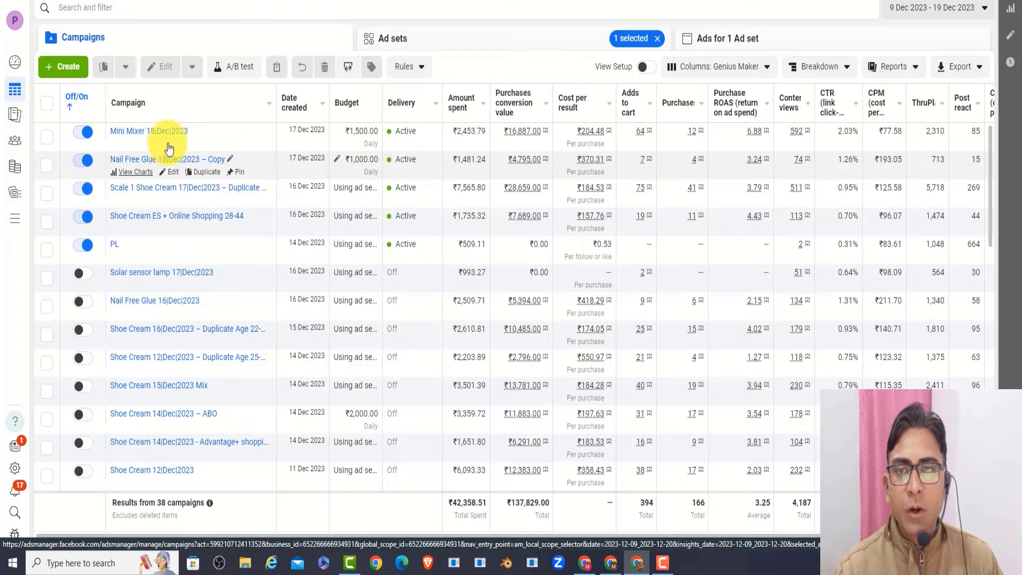
- Open the Nail Free Glue 18|Dec|2023 – Copy charts and compare purchases and spend of its Open, Home Automation 23+ and Take away 23+ ad sets
{"action": "left_click", "coordinate": [142, 177]}
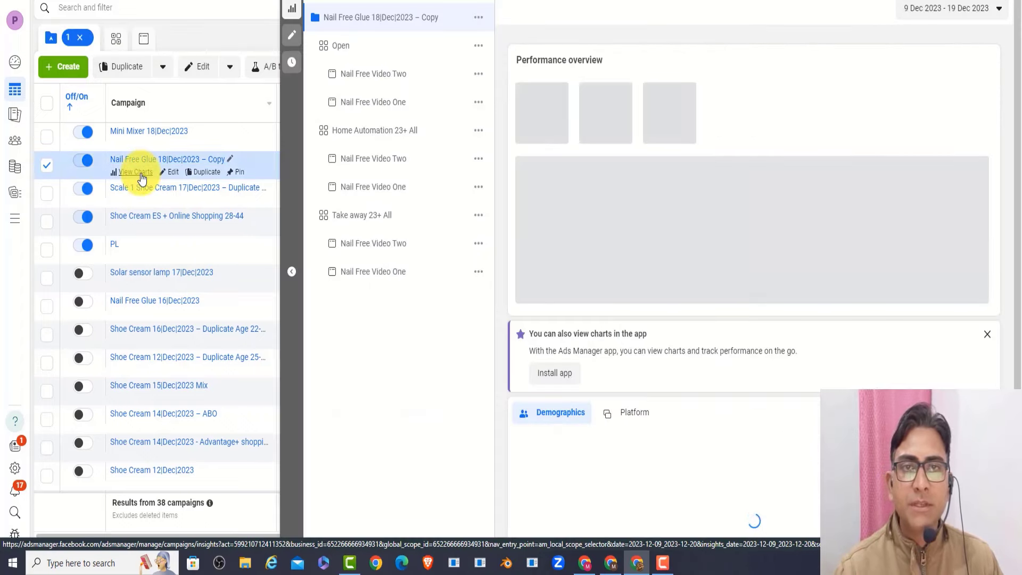
{"action": "left_click", "coordinate": [345, 46]}
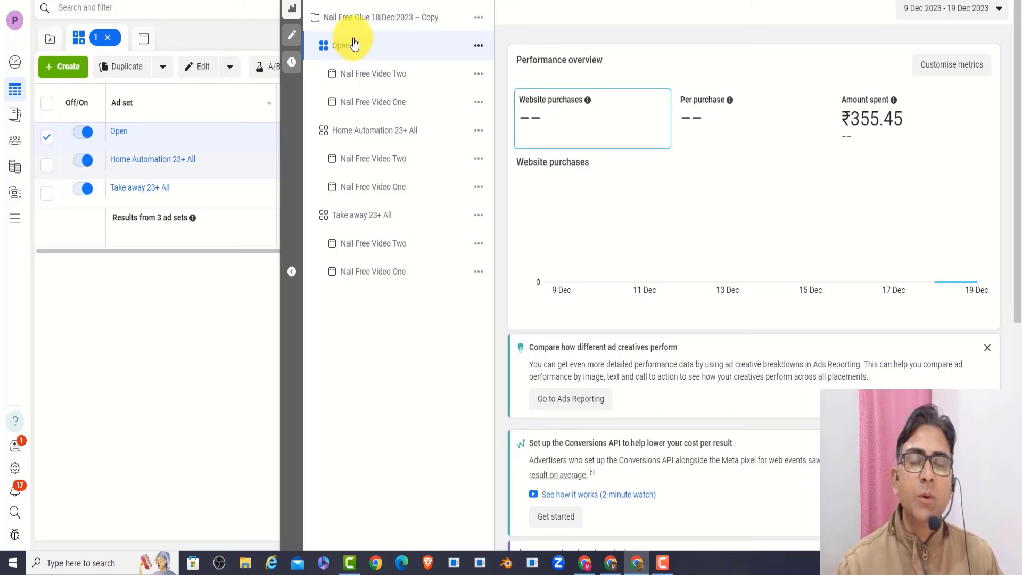
{"action": "left_click", "coordinate": [376, 137]}
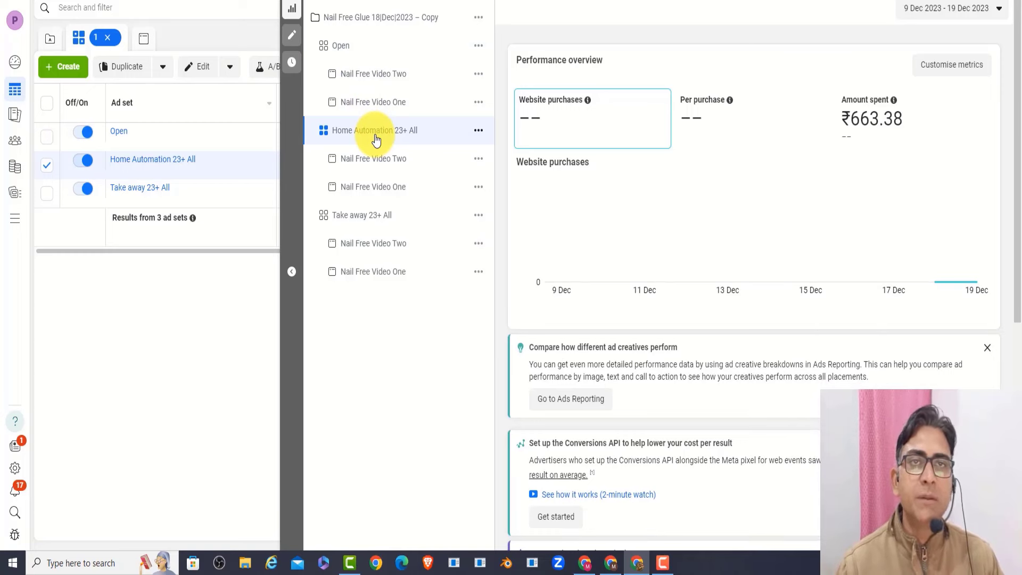
{"action": "left_click", "coordinate": [378, 214]}
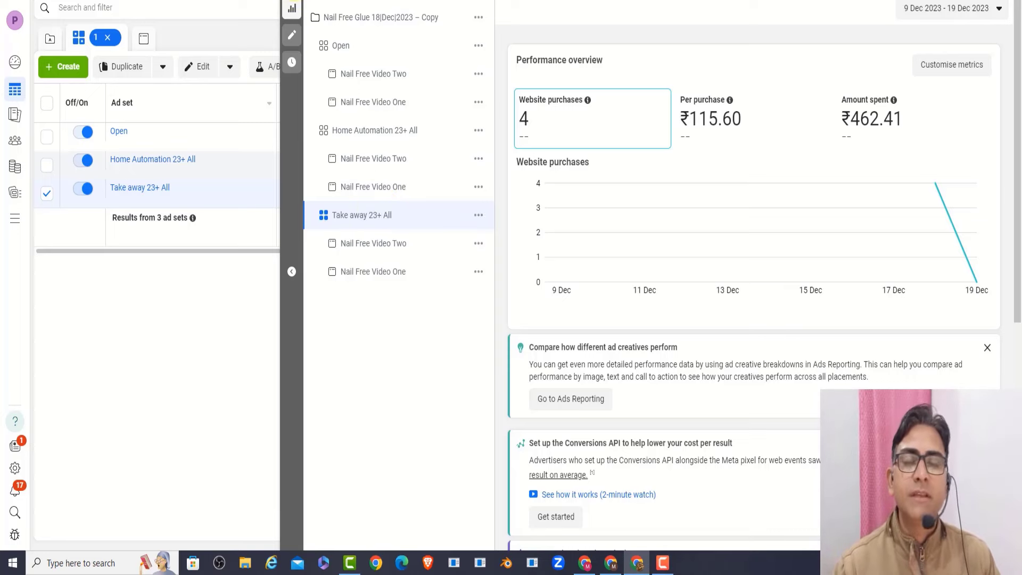
- Close the Nail Free Glue charts, clear the ad set and campaign selections, and compare budgets, purchases and ROAS across the December campaigns
{"action": "left_click", "coordinate": [292, 5]}
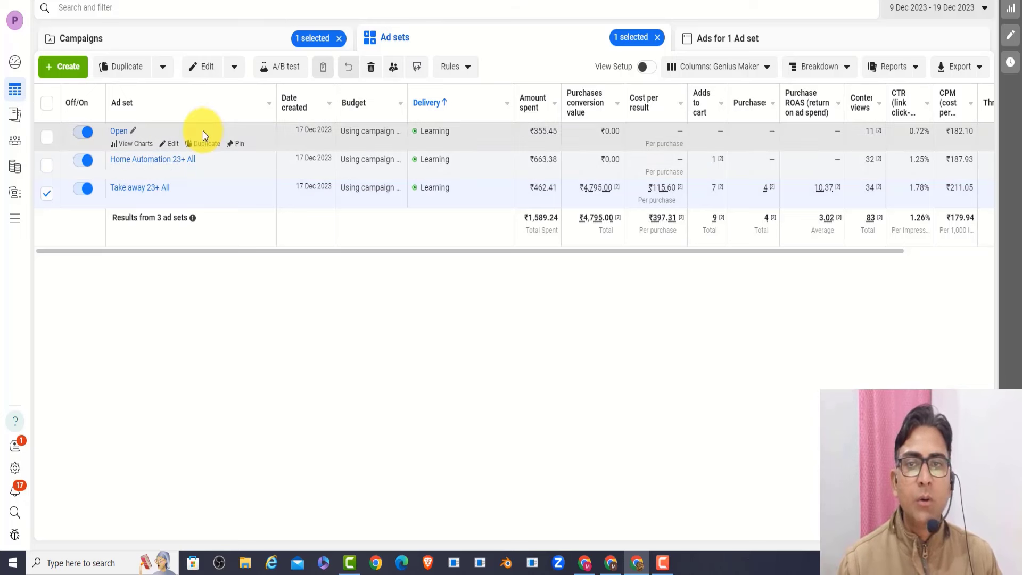
{"action": "left_click", "coordinate": [657, 37]}
{"action": "left_click", "coordinate": [339, 37]}
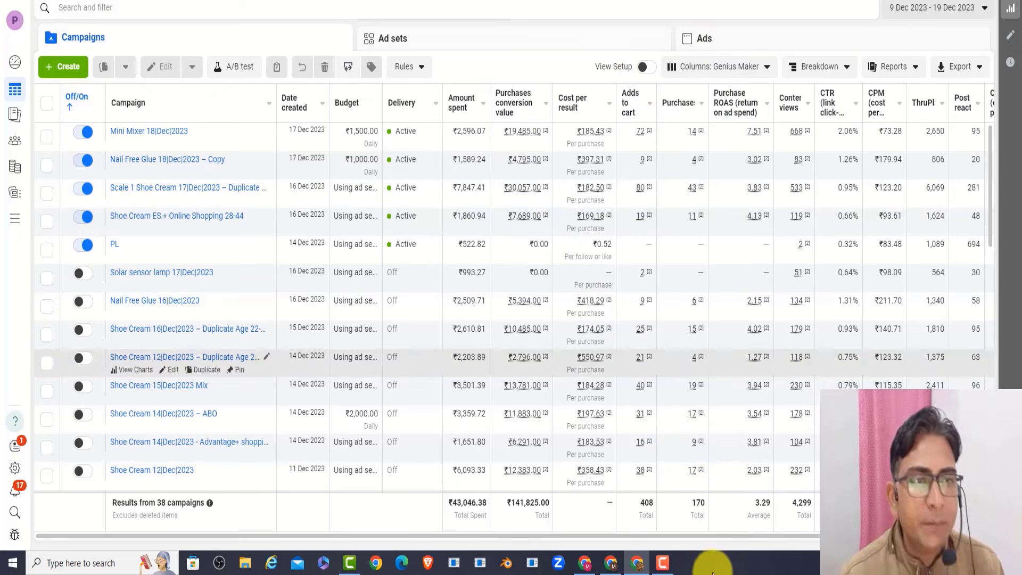
{"action": "mouse_move", "coordinate": [758, 141]}
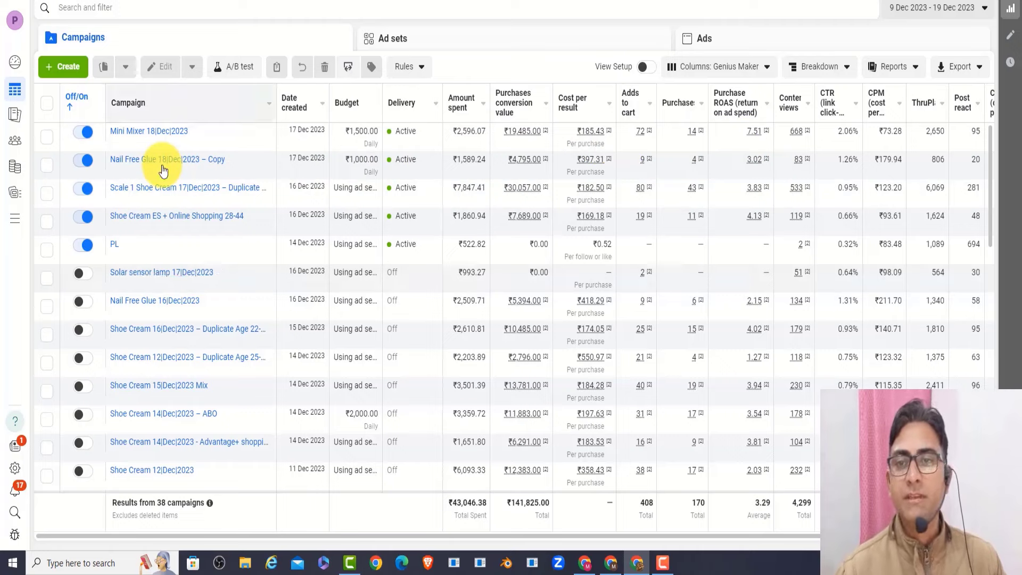
{"action": "scroll", "coordinate": [190, 390], "scroll_direction": "down", "scroll_amount": 2}
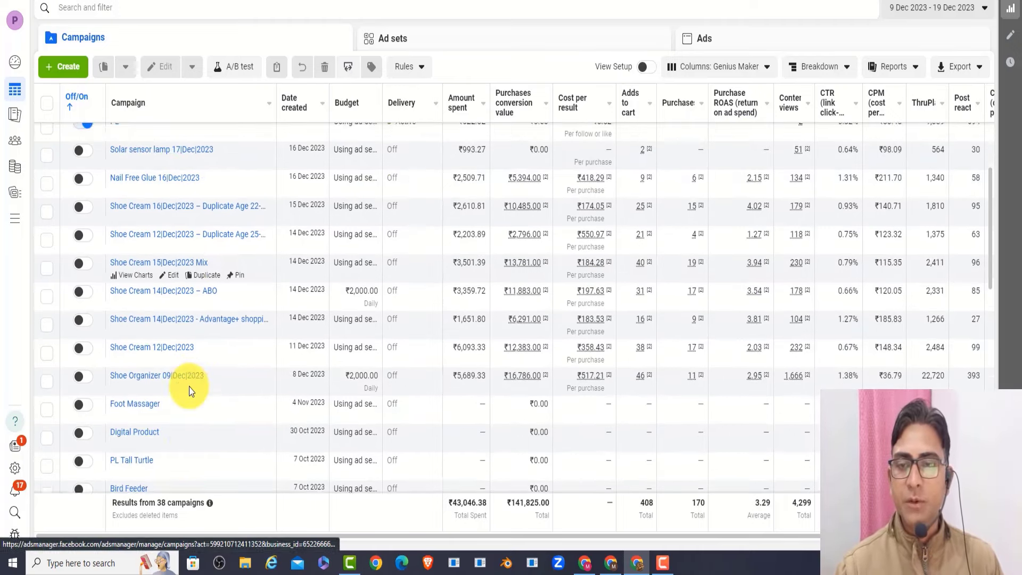
{"action": "scroll", "coordinate": [190, 386], "scroll_direction": "down", "scroll_amount": 1}
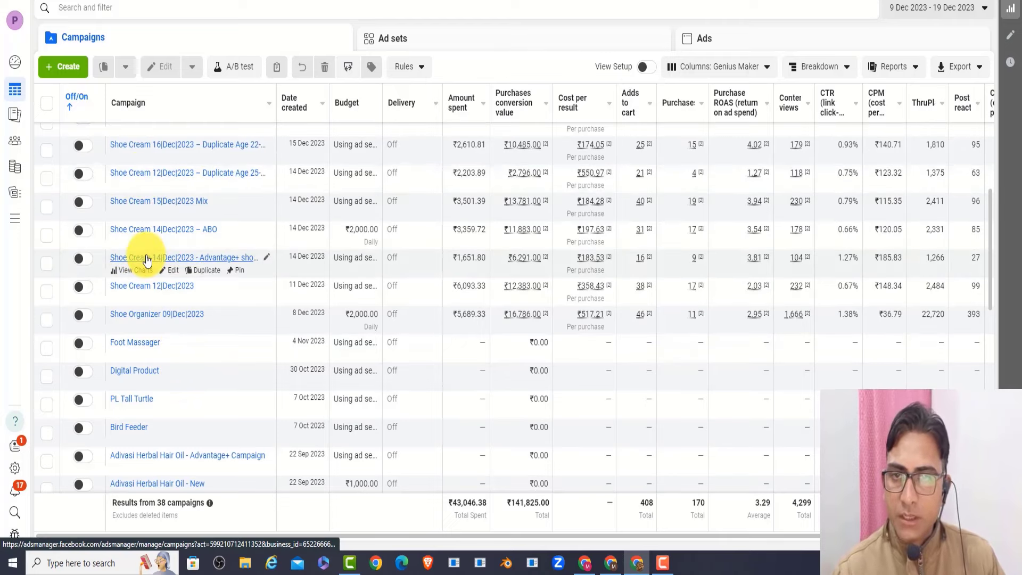
{"action": "scroll", "coordinate": [148, 260], "scroll_direction": "up", "scroll_amount": 2}
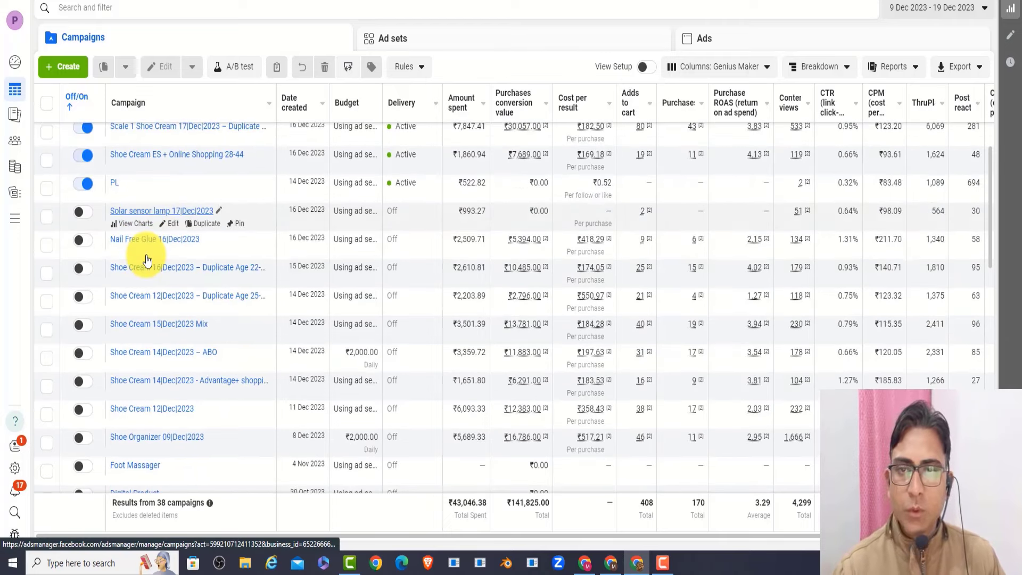
{"action": "scroll", "coordinate": [148, 260], "scroll_direction": "up", "scroll_amount": 1}
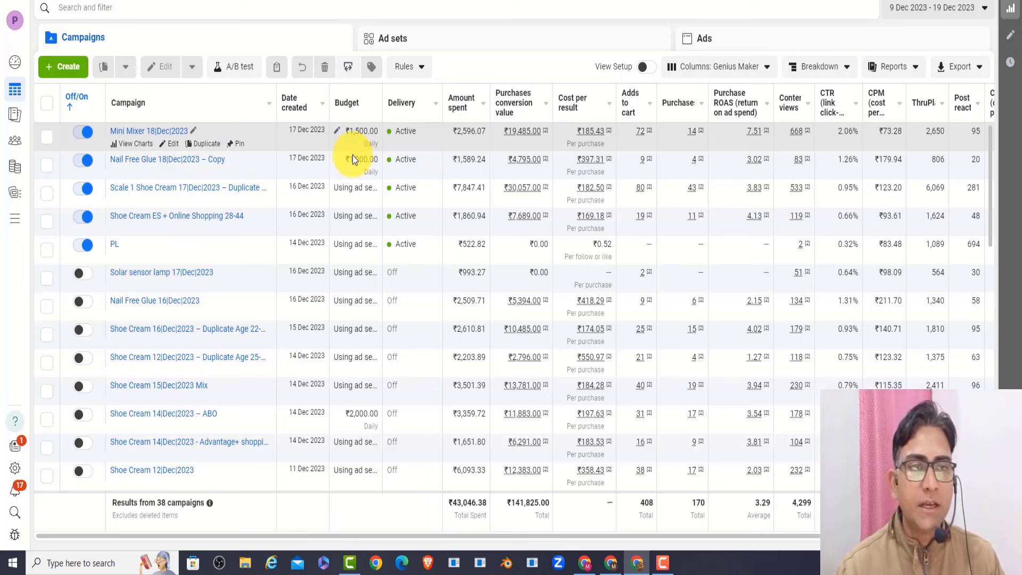
{"action": "mouse_move", "coordinate": [702, 133]}
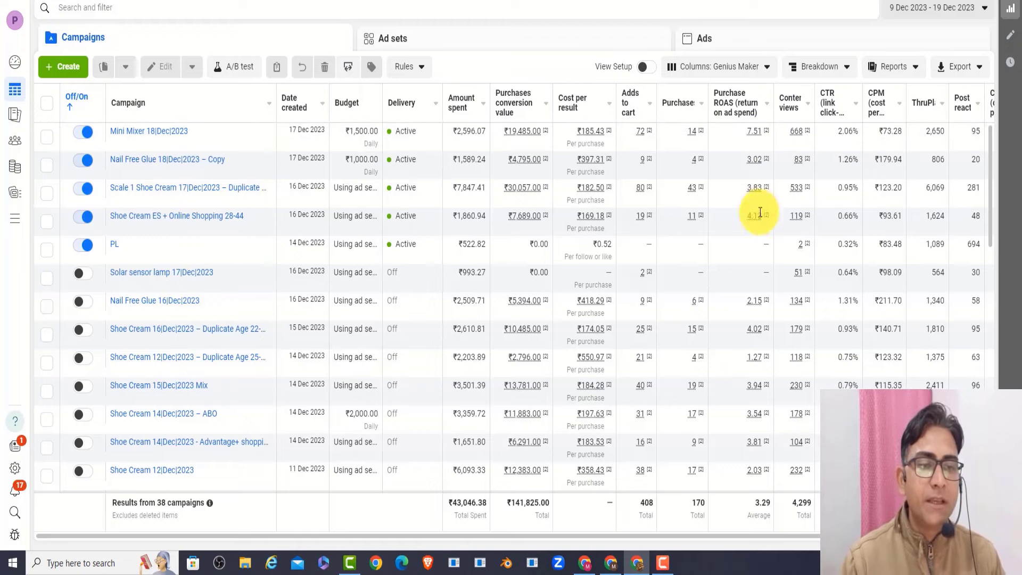
- Compare CPM, CPC and post shares of the Mini Mixer, Nail Free Glue and Scale 1 Shoe Cream campaigns
{"action": "left_click_drag", "start_coordinate": [785, 536], "coordinate": [878, 544]}
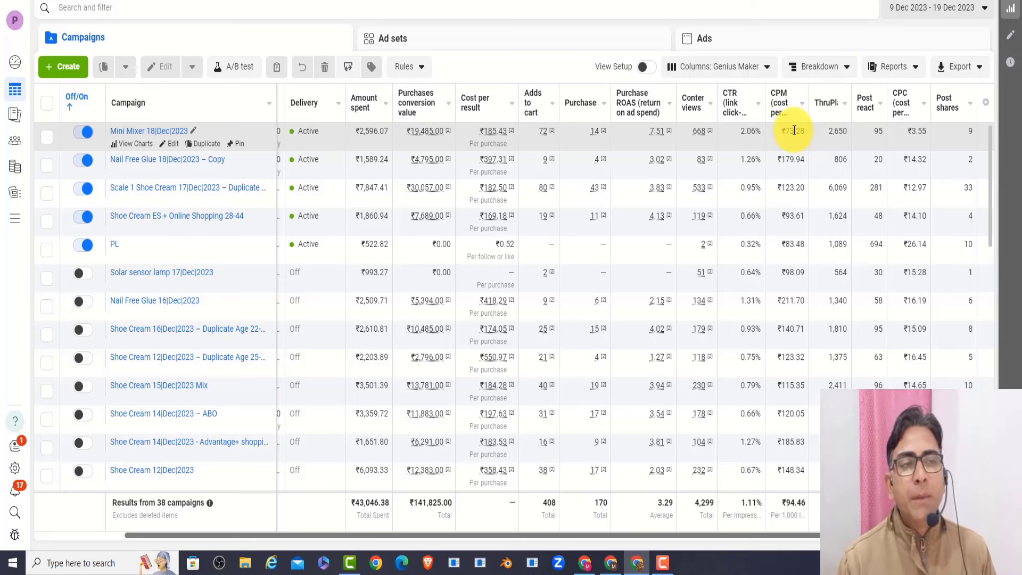
{"action": "double_click", "coordinate": [926, 133]}
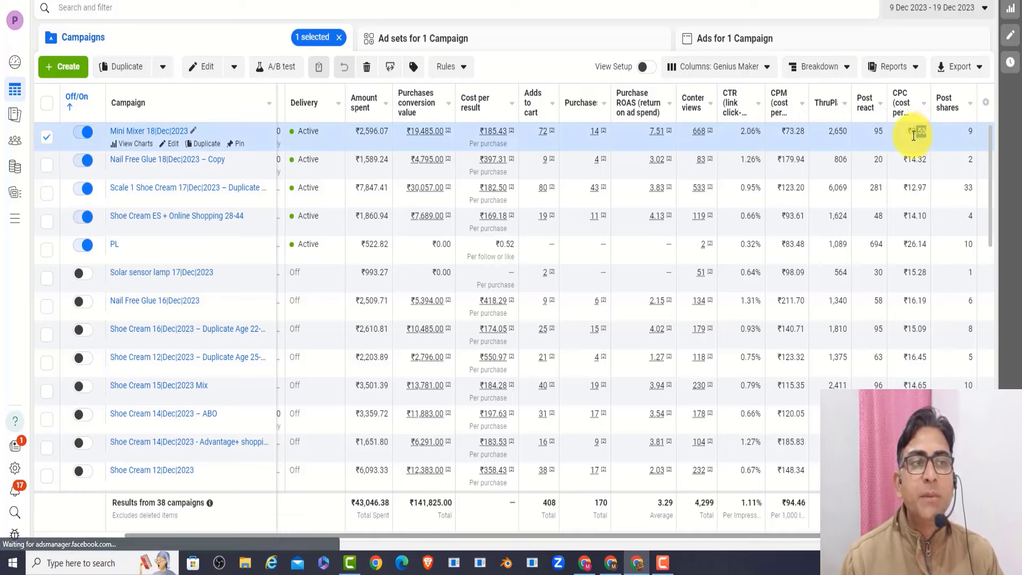
{"action": "left_click", "coordinate": [902, 139]}
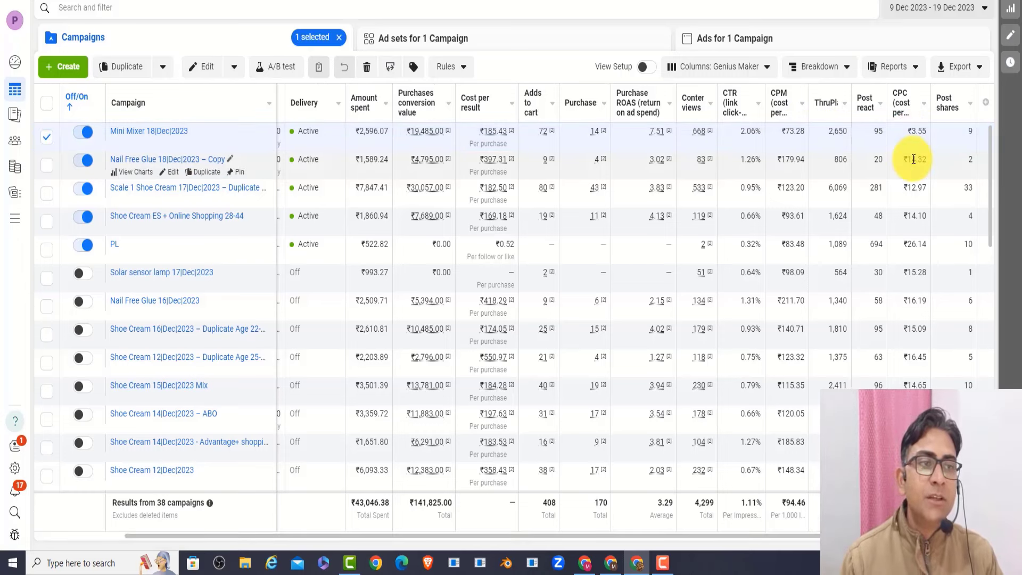
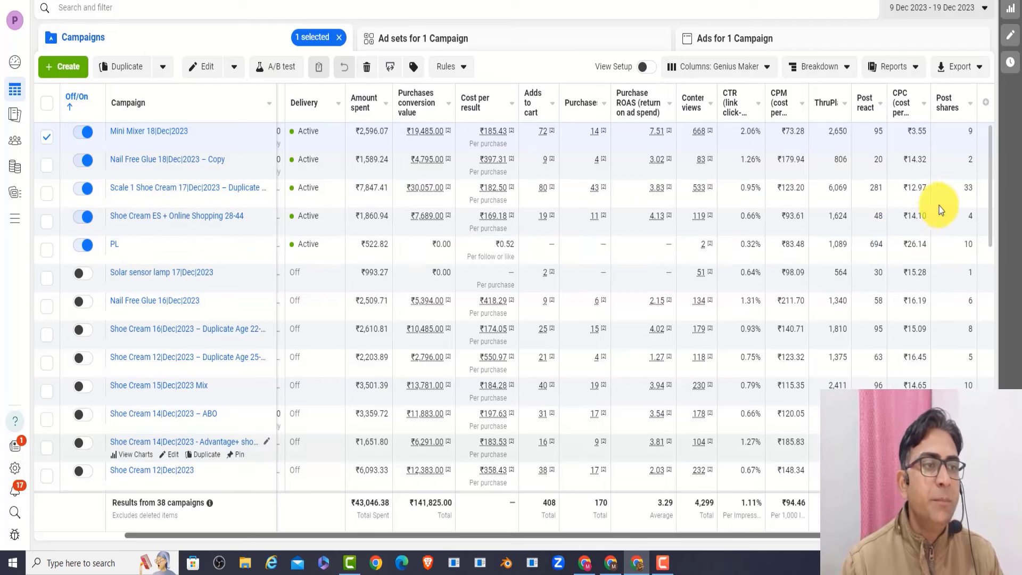
{"action": "left_click", "coordinate": [974, 188]}
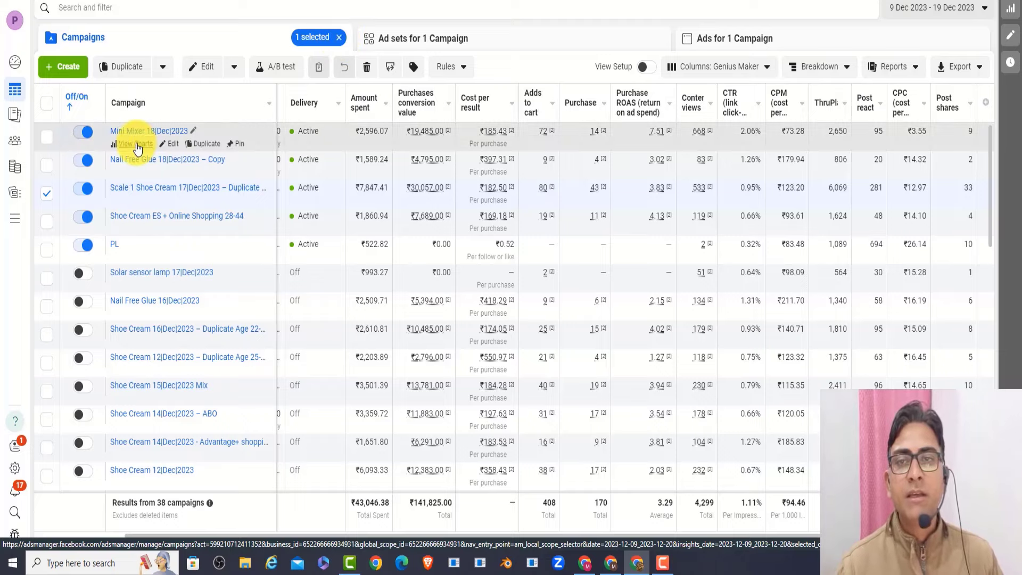
- Open the Mini Mixer 18|Dec|2023 charts and compare purchases and spend of its G-Shock, Home Automation, Coffee maker, Grilling and Coffee Bean ad sets
{"action": "left_click", "coordinate": [136, 145]}
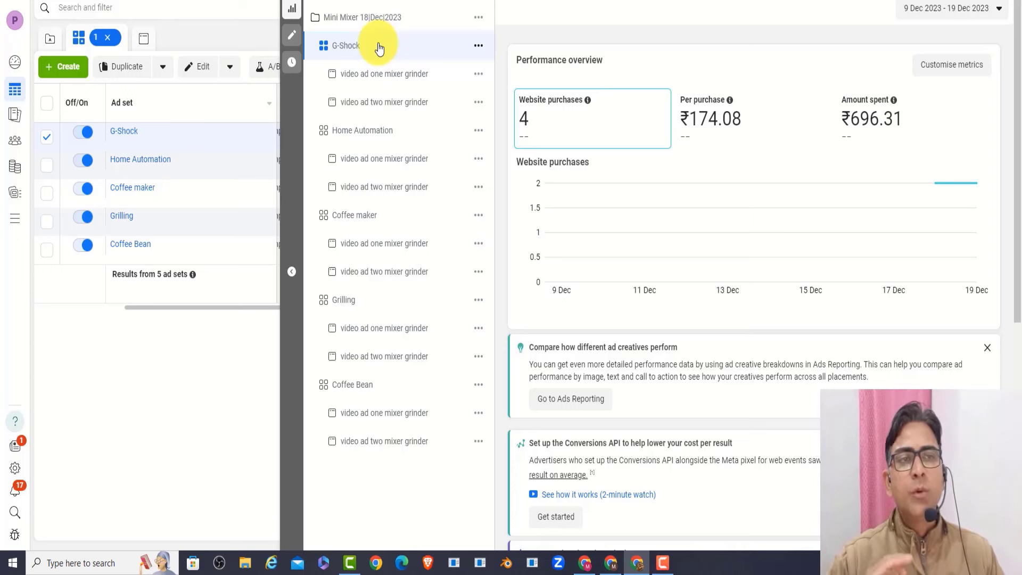
{"action": "left_click", "coordinate": [388, 138]}
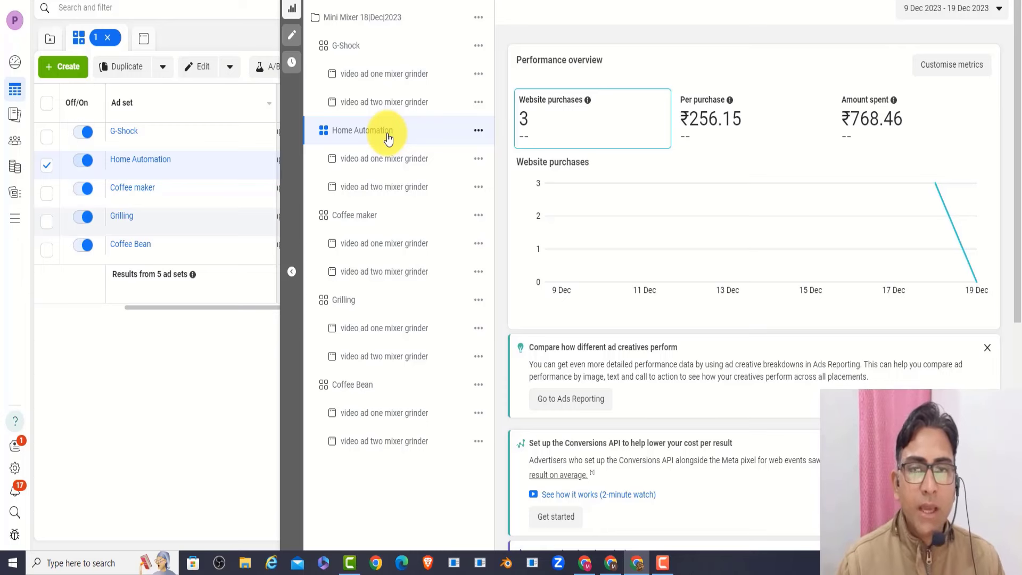
{"action": "left_click", "coordinate": [353, 214]}
{"action": "left_click", "coordinate": [343, 302]}
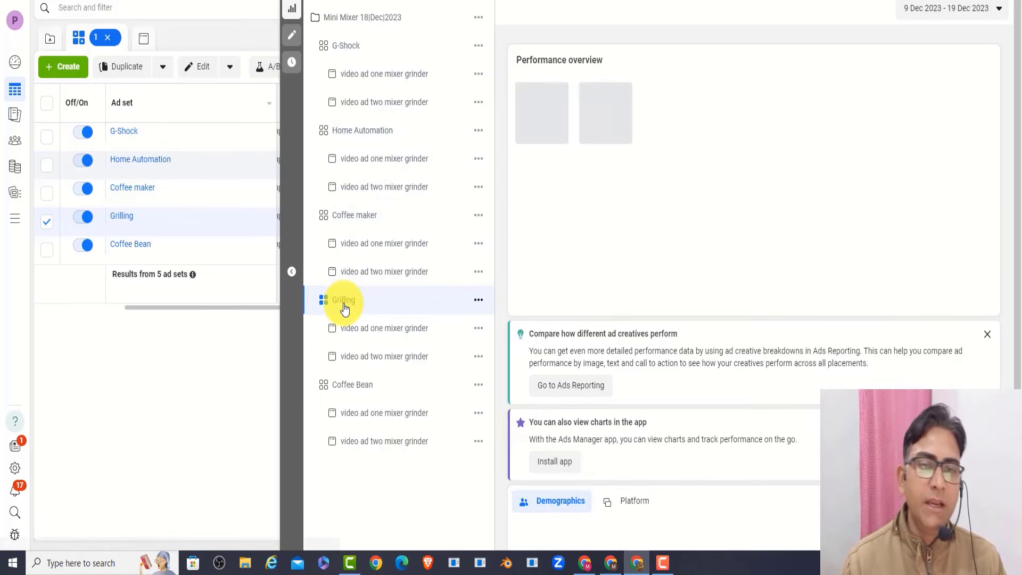
{"action": "left_click", "coordinate": [364, 389]}
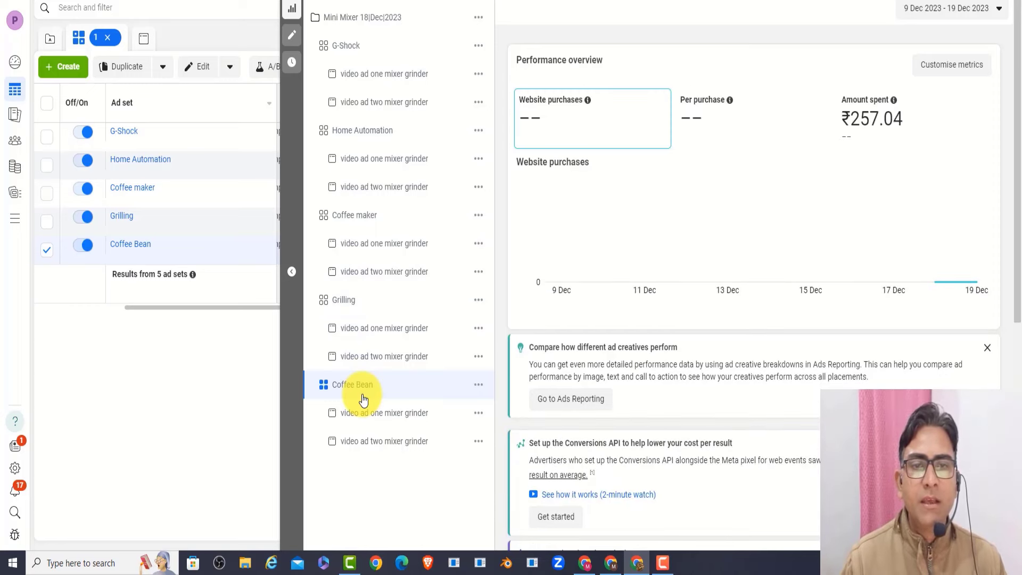
{"action": "left_click", "coordinate": [336, 306]}
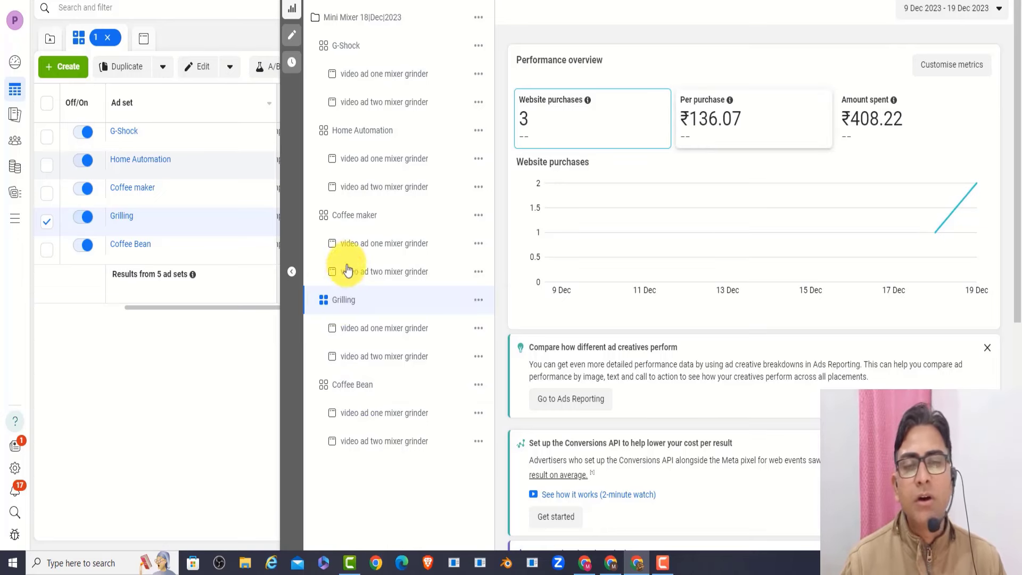
{"action": "left_click", "coordinate": [362, 220]}
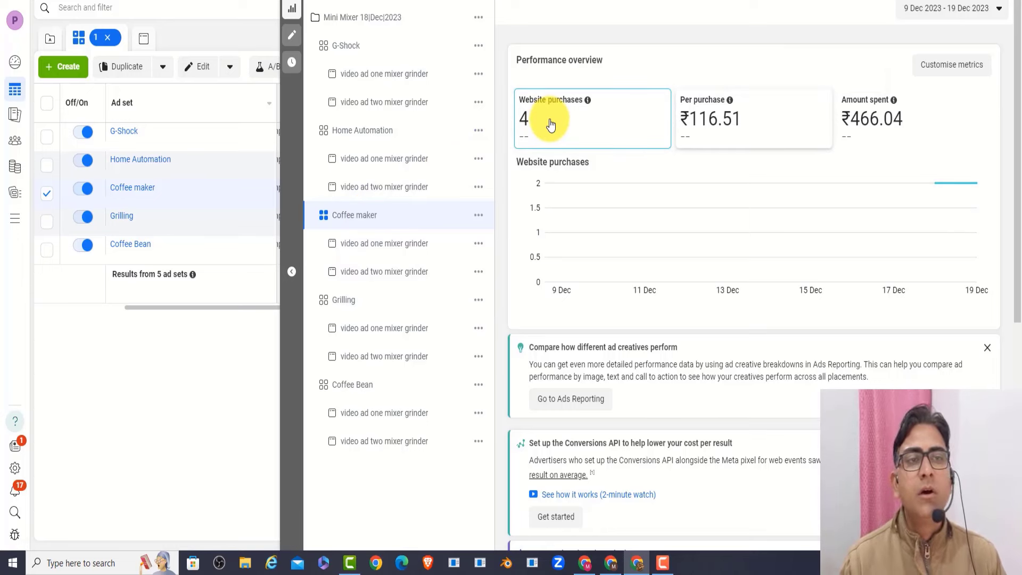
{"action": "left_click", "coordinate": [378, 134]}
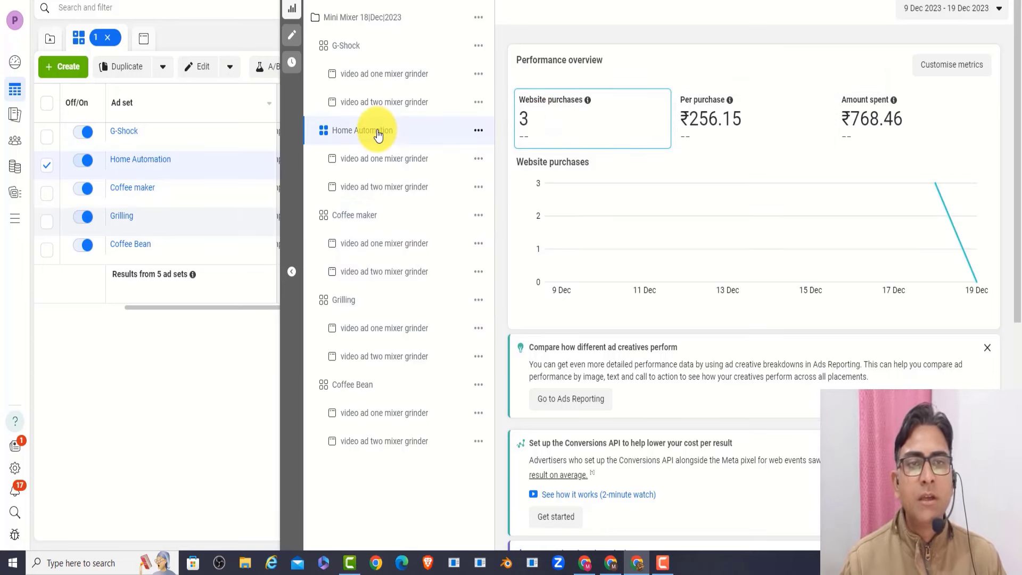
{"action": "left_click", "coordinate": [373, 46]}
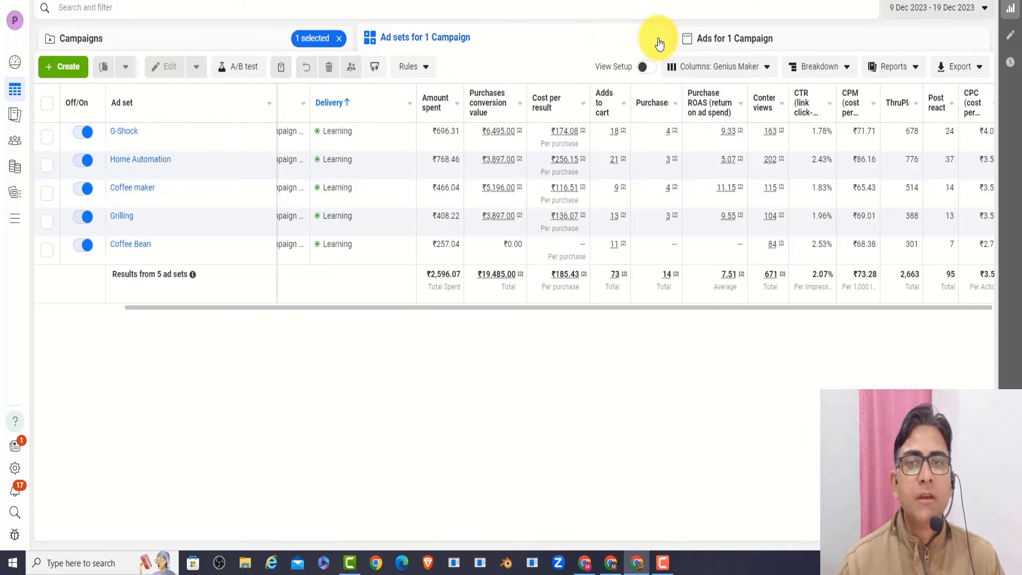
- Clear the Mini Mixer campaign selection and return to the full campaign list
{"action": "left_click", "coordinate": [339, 38]}
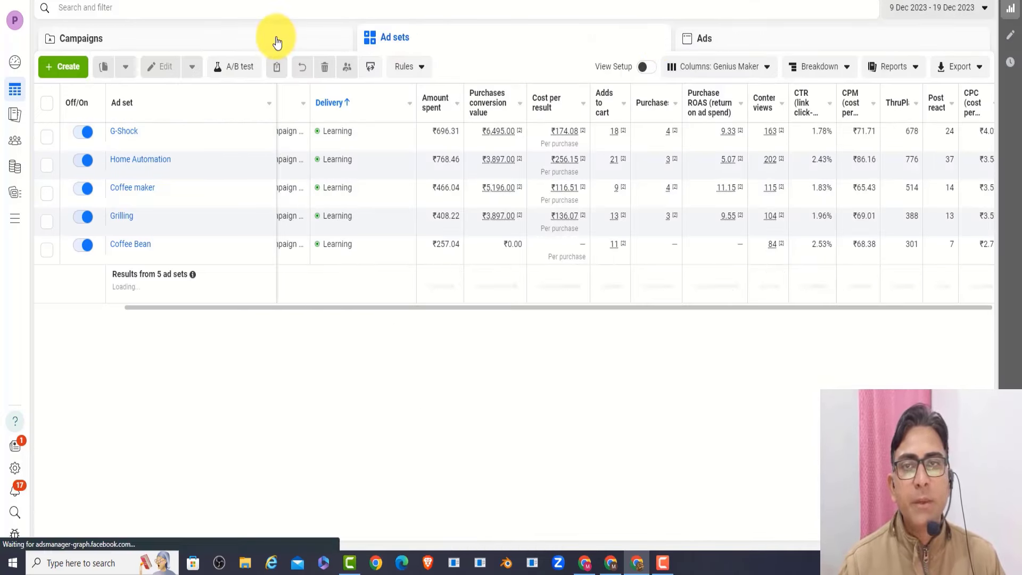
{"action": "left_click", "coordinate": [275, 41]}
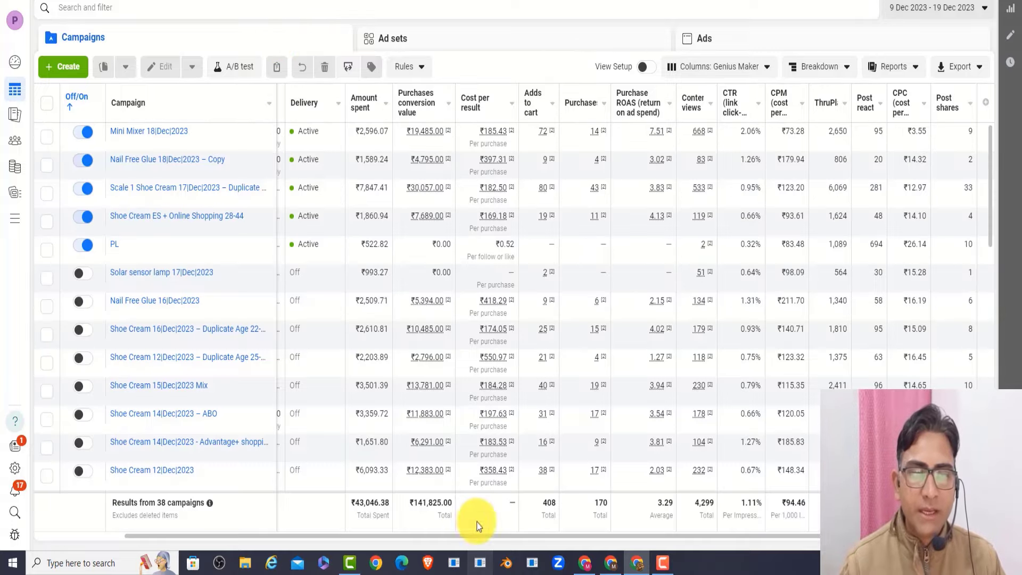
{"action": "key", "text": "ctrl+a"}
{"action": "left_click", "coordinate": [318, 514]}
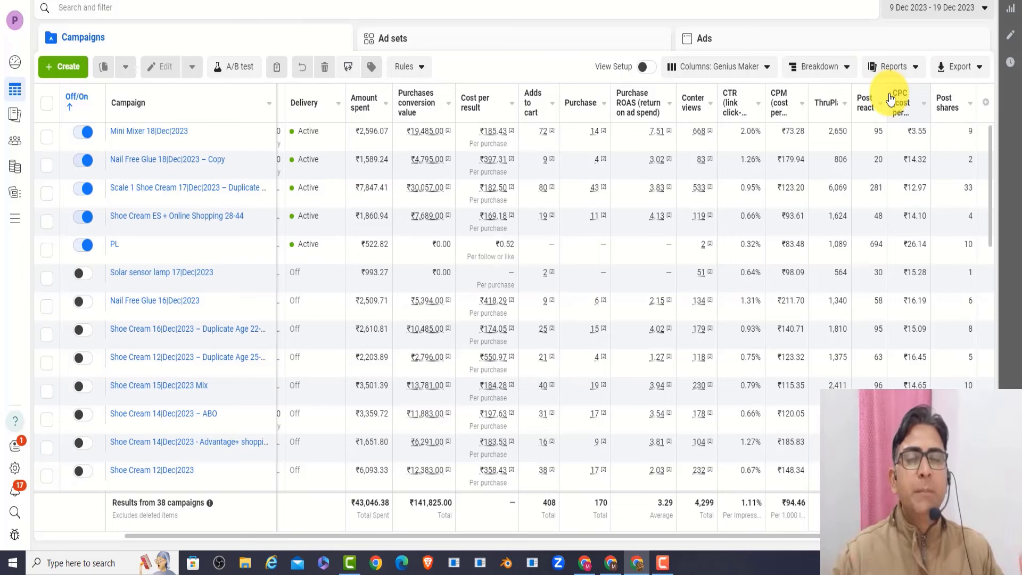
- Set the report date to 9 Dec 2023 and check the Shoe Organizer 09|Dec|2023 campaign's spend, purchases and ROAS
{"action": "left_click", "coordinate": [949, 11]}
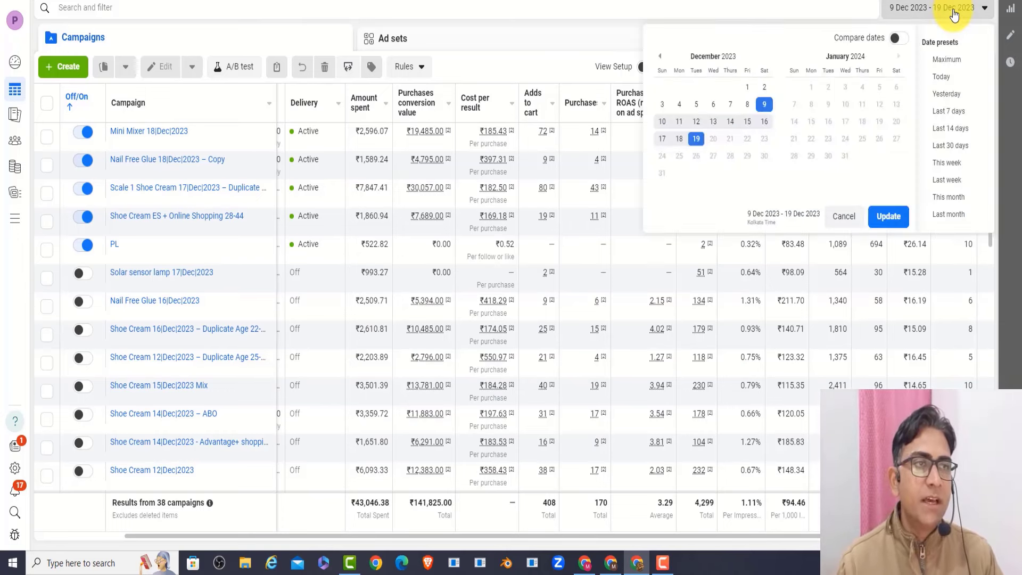
{"action": "left_click", "coordinate": [764, 105]}
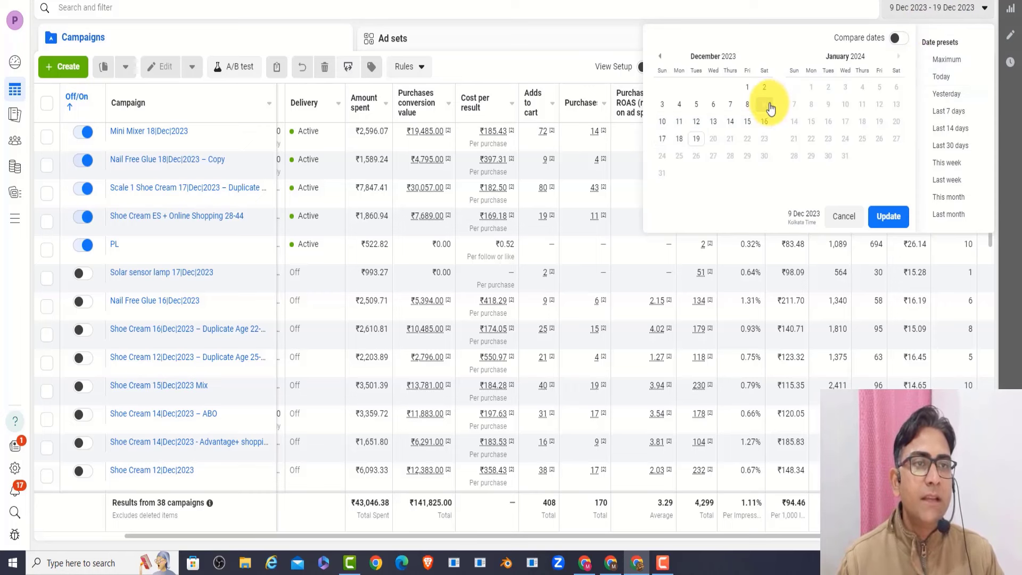
{"action": "left_click", "coordinate": [765, 105]}
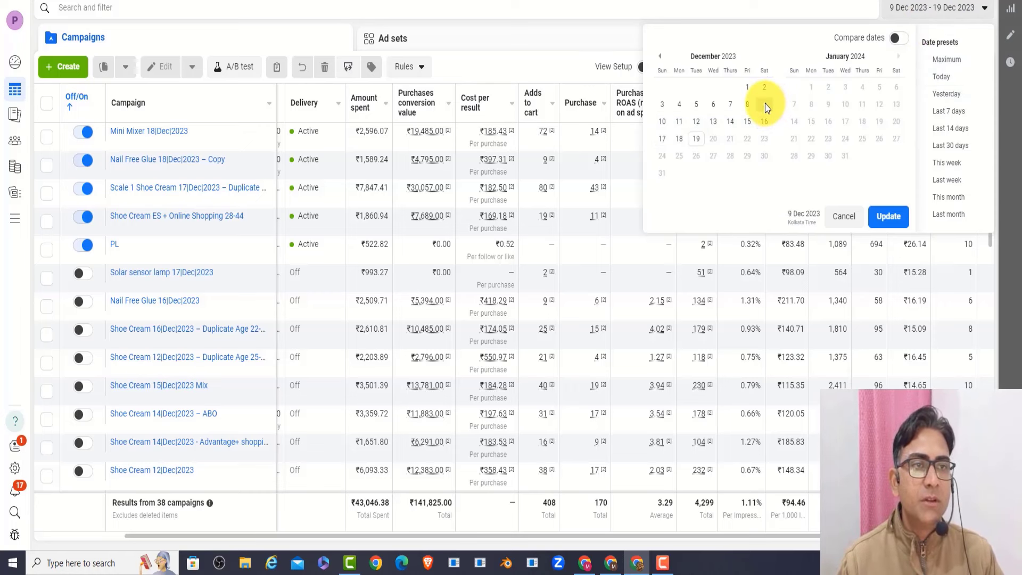
{"action": "left_click", "coordinate": [888, 216]}
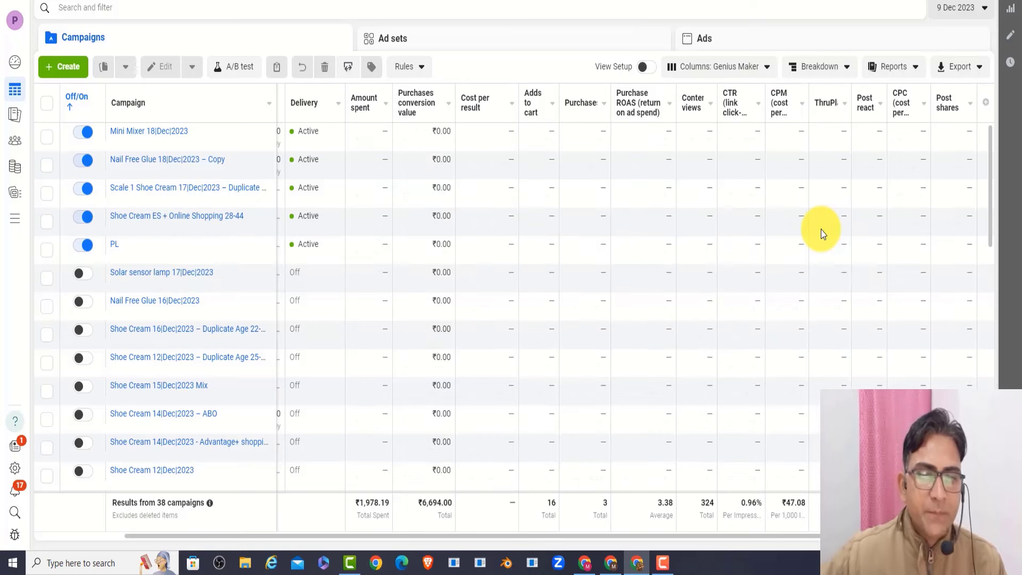
{"action": "scroll", "coordinate": [462, 522], "scroll_direction": "down", "scroll_amount": 3}
{"action": "scroll", "coordinate": [461, 522], "scroll_direction": "left", "scroll_amount": 2}
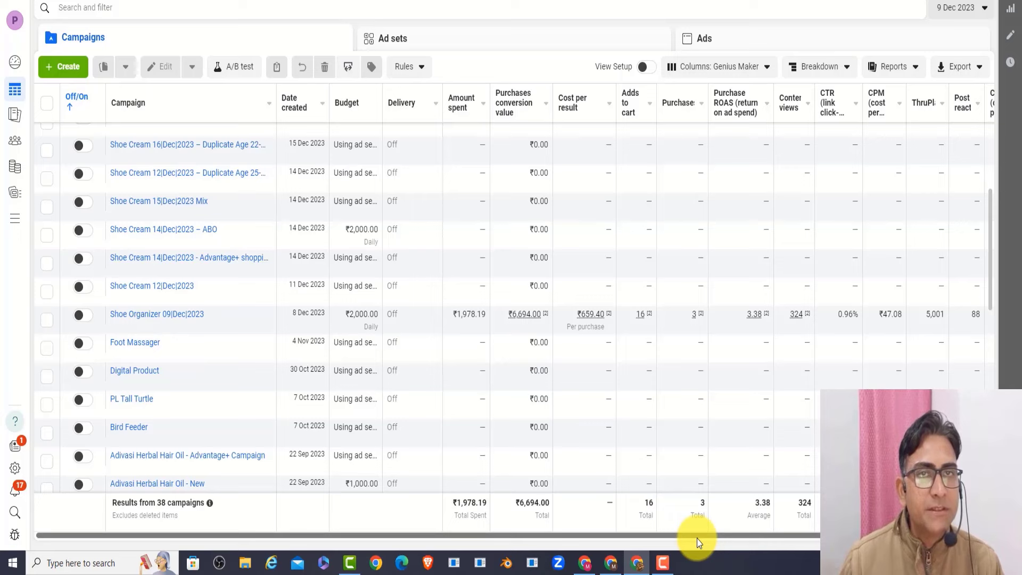
- Set the report date to 10 Dec 2023 and check the Shoe Organizer campaign's results for that day
{"action": "left_click", "coordinate": [984, 8]}
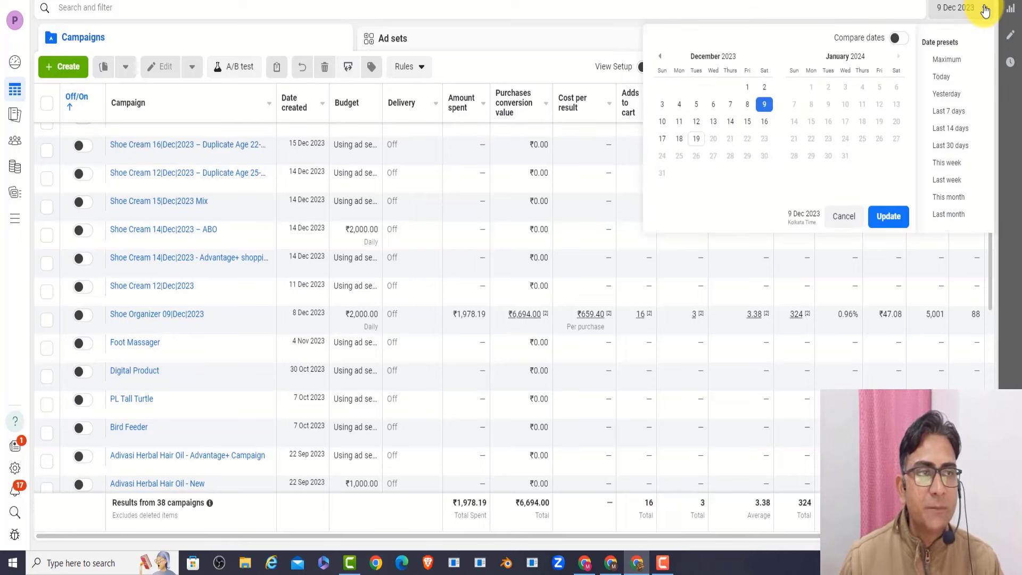
{"action": "left_click", "coordinate": [662, 121]}
{"action": "left_click", "coordinate": [471, 510]}
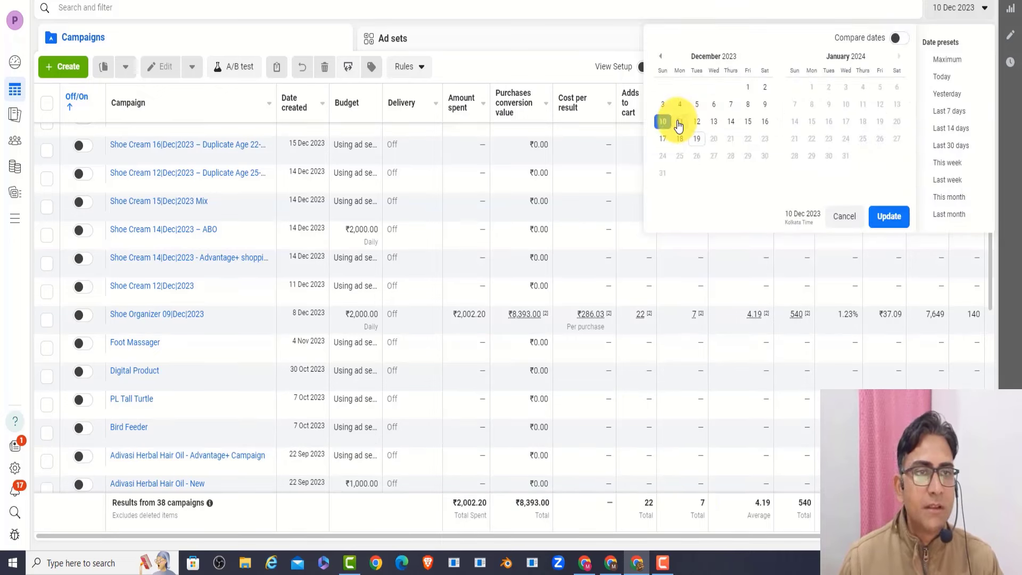
- Set the report date to 11 Dec 2023 and check the Shoe Organizer campaign's purchases, ROAS and CPC
{"action": "left_click", "coordinate": [679, 125]}
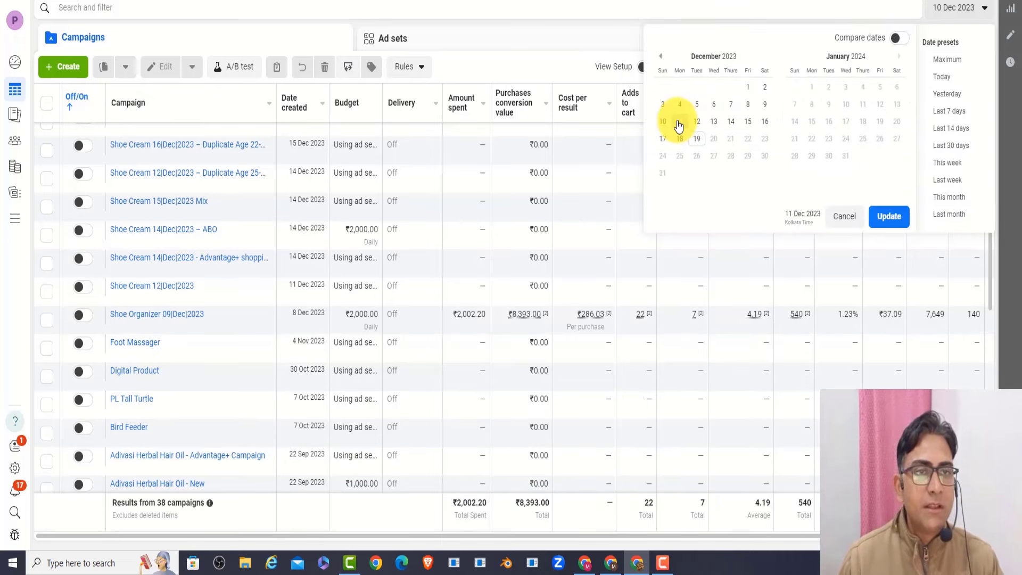
{"action": "left_click", "coordinate": [889, 216]}
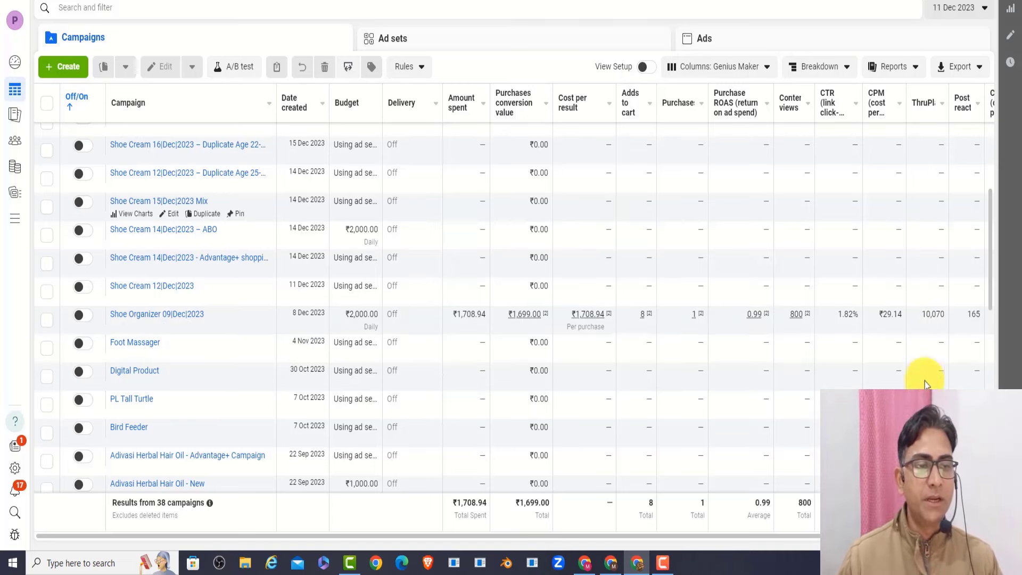
{"action": "scroll", "coordinate": [919, 371], "scroll_direction": "right", "scroll_amount": 3}
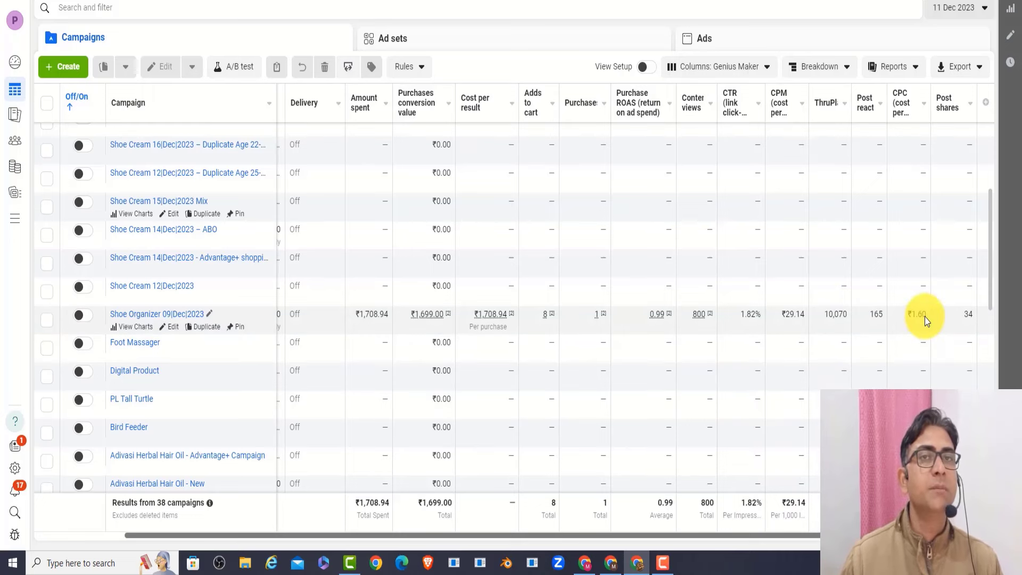
{"action": "left_click_drag", "start_coordinate": [921, 317], "coordinate": [901, 329]}
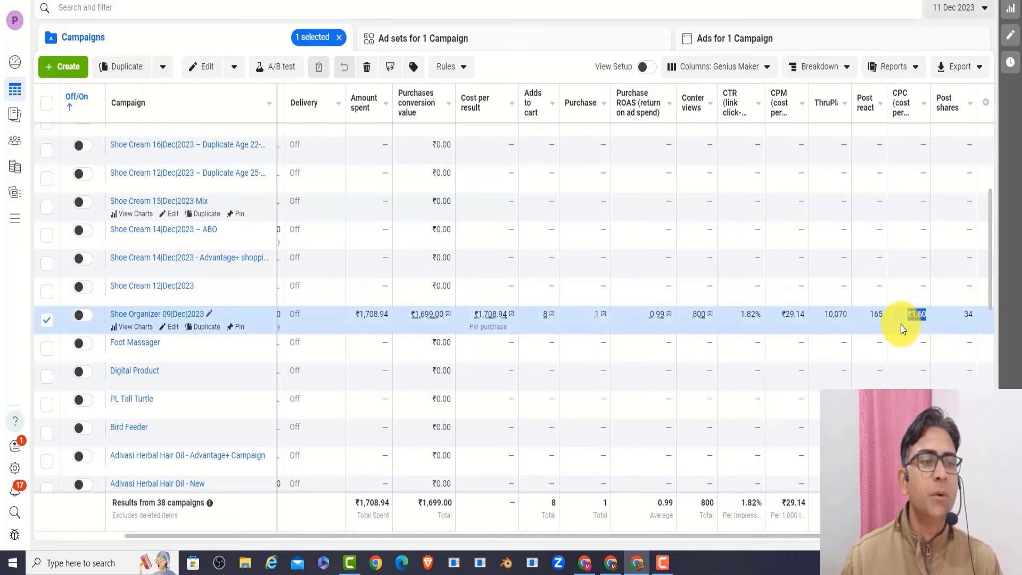
- Set the report date to 12 Dec 2023 and check that day's Shoe Cream 12|Dec|2023 spend
{"action": "left_click", "coordinate": [905, 324]}
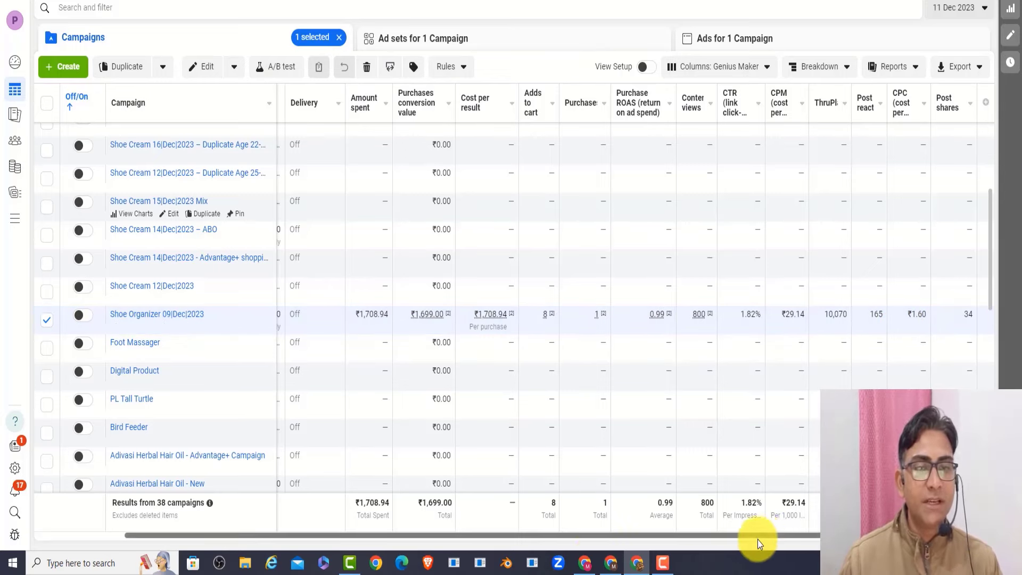
{"action": "left_click_drag", "start_coordinate": [761, 536], "coordinate": [588, 554]}
{"action": "left_click", "coordinate": [962, 7]}
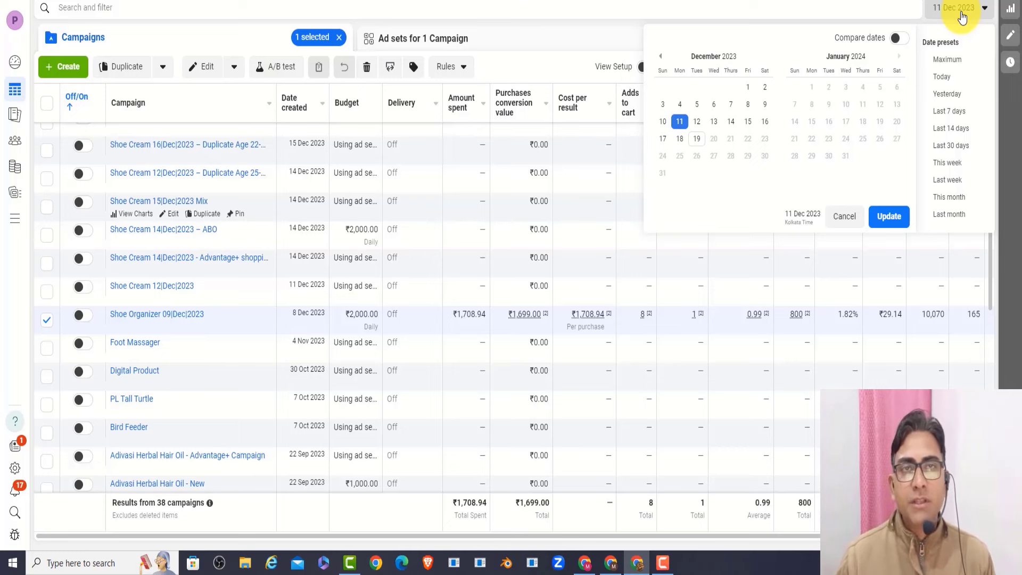
{"action": "left_click", "coordinate": [696, 121]}
{"action": "left_click", "coordinate": [886, 216]}
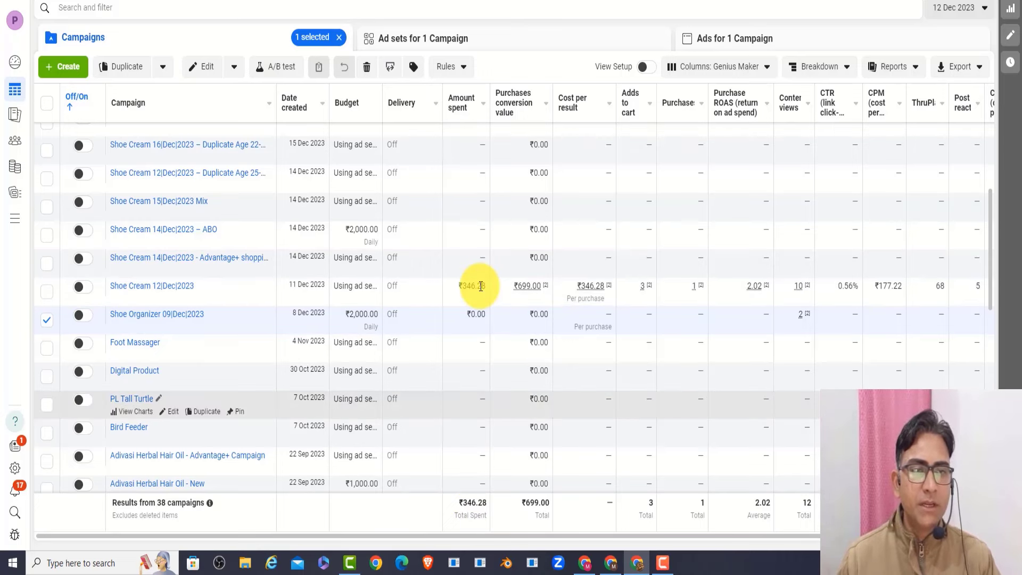
- Set the report date to 13 Dec 2023 and check the day's total adds to cart, purchases and ROAS
{"action": "left_click", "coordinate": [959, 12]}
{"action": "left_click", "coordinate": [714, 127]}
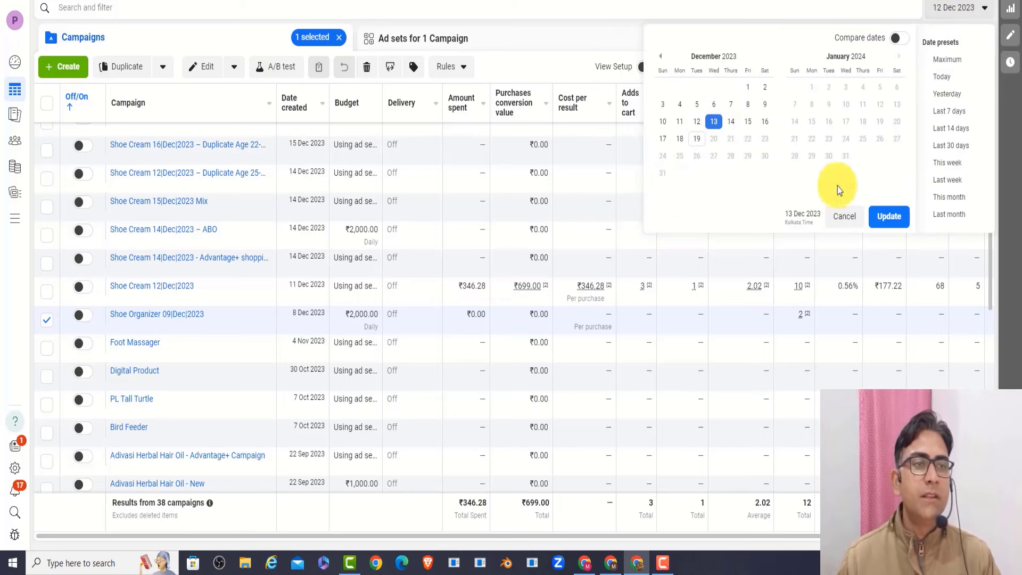
{"action": "left_click", "coordinate": [885, 209]}
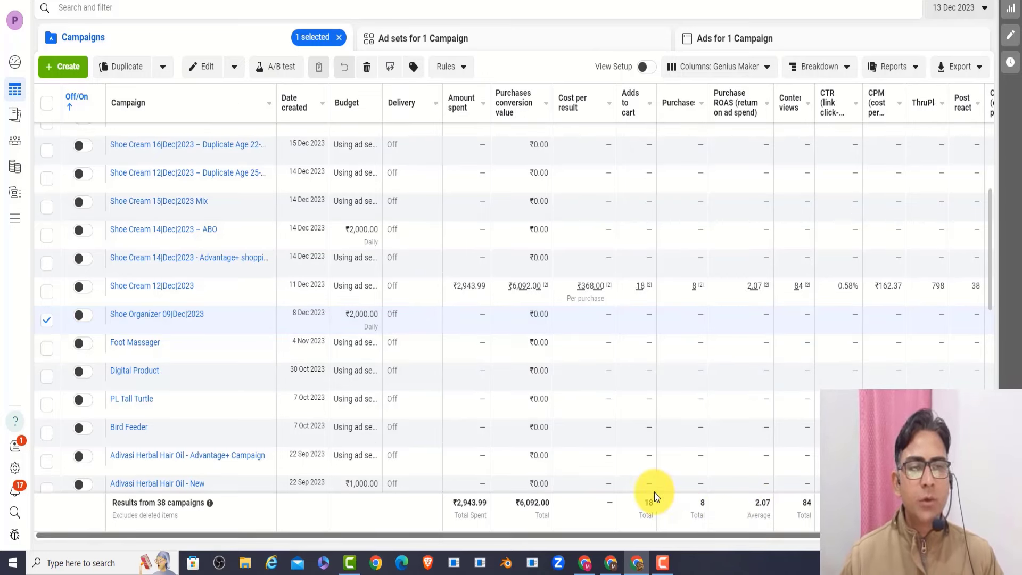
- Review the campaign totals for 14 Dec 2023, and those for 15 Dec 2023, including the average purchase ROAS
{"action": "left_click", "coordinate": [966, 11]}
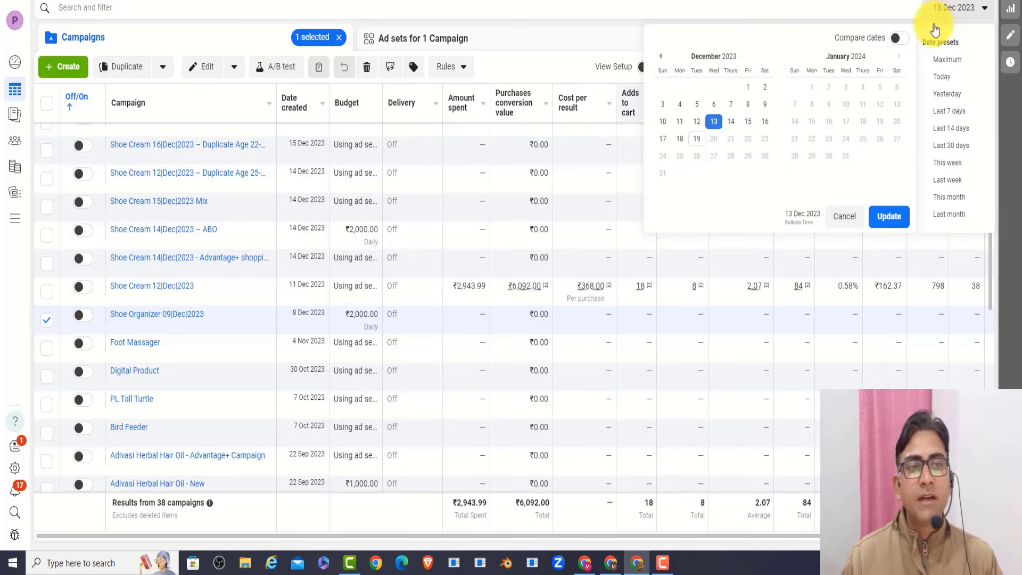
{"action": "left_click", "coordinate": [888, 216]}
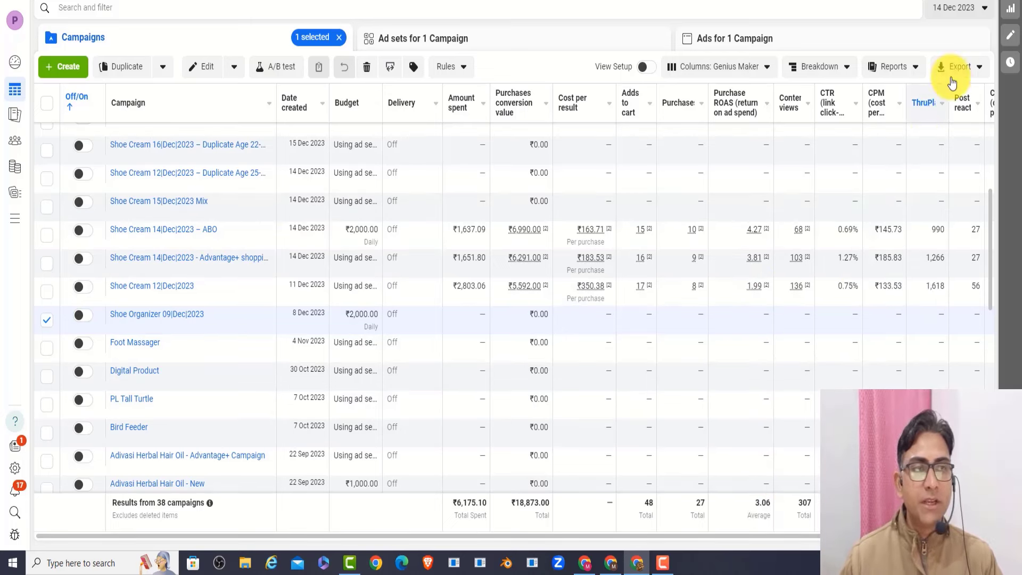
{"action": "left_click", "coordinate": [958, 8]}
{"action": "left_click", "coordinate": [748, 120]}
{"action": "left_click", "coordinate": [888, 217]}
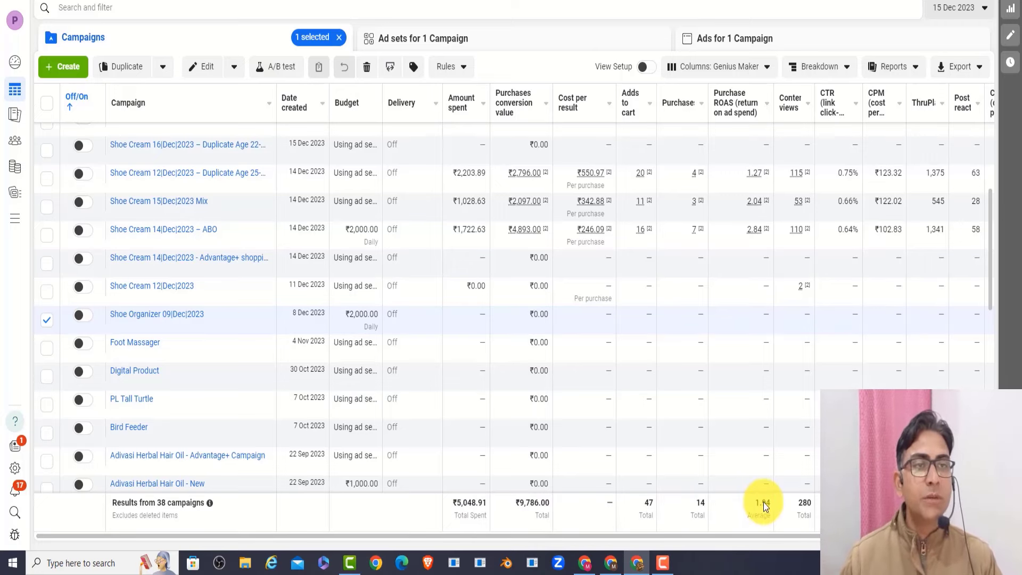
- Set the report date to 16 Dec 2023 and check the results of the campaigns that ran that day
{"action": "left_click", "coordinate": [953, 10]}
{"action": "left_click", "coordinate": [893, 216]}
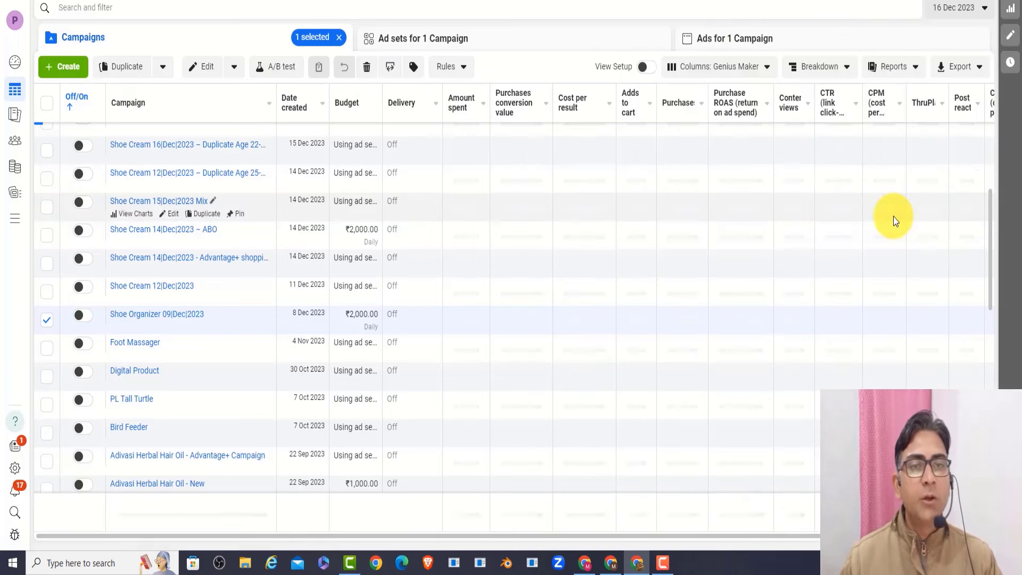
{"action": "scroll", "coordinate": [894, 221], "scroll_direction": "up", "scroll_amount": 3}
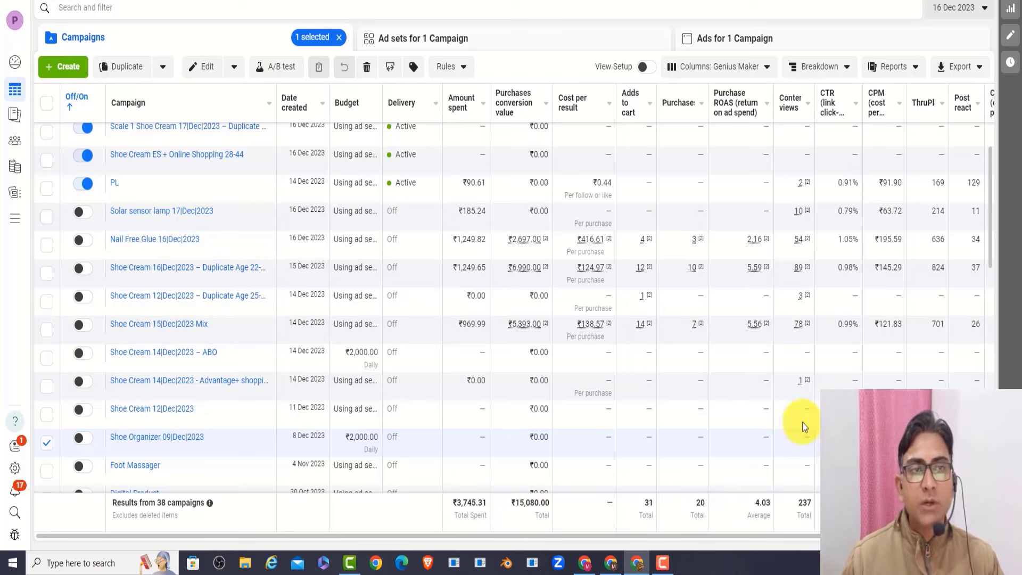
- Set the report date to 17 Dec 2023 and check each campaign's results and the average purchase ROAS
{"action": "left_click", "coordinate": [952, 8]}
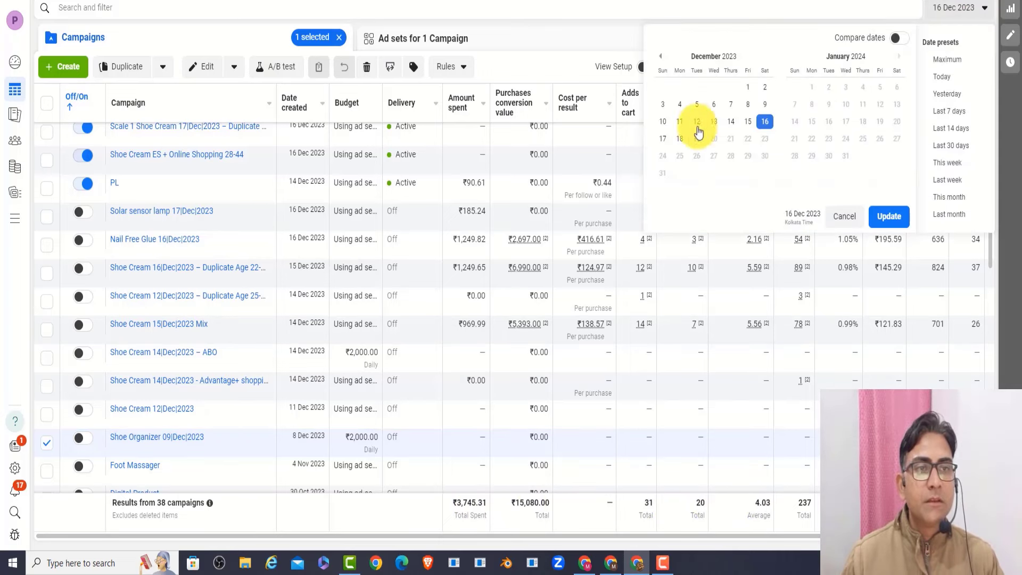
{"action": "left_click", "coordinate": [663, 138]}
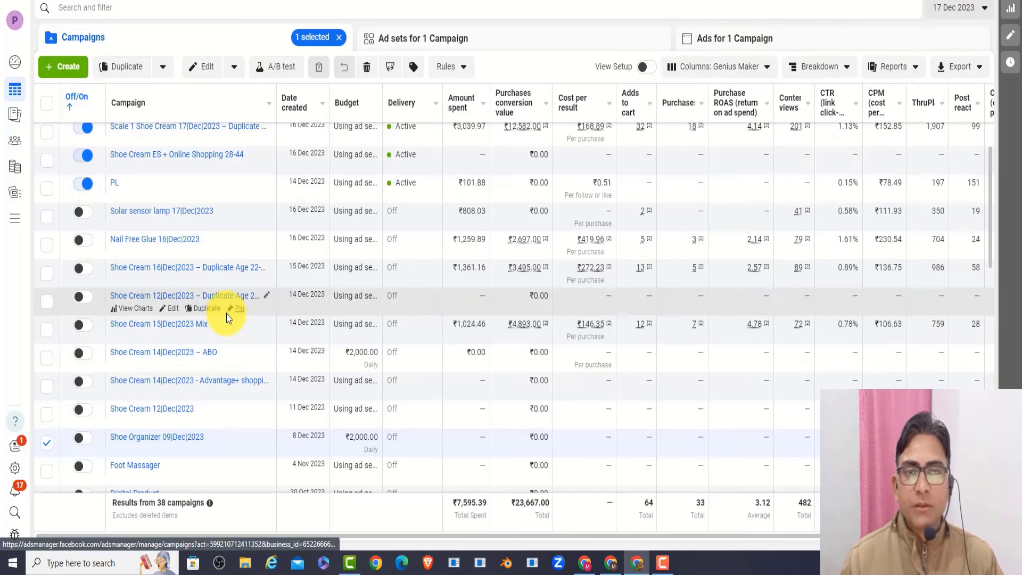
{"action": "scroll", "coordinate": [225, 314], "scroll_direction": "up", "scroll_amount": 2}
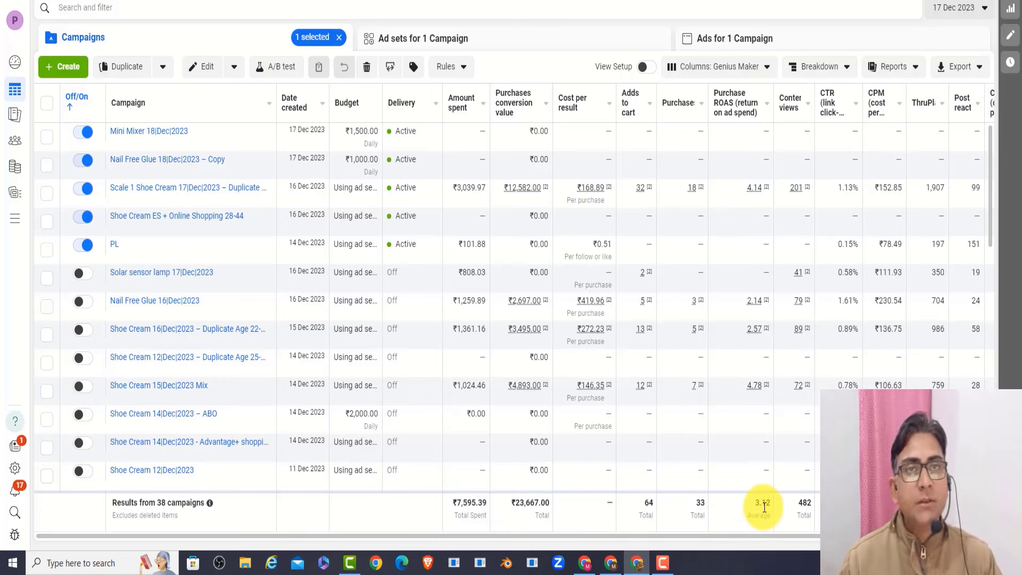
- Set the report date to 18 Dec 2023 and check the day's total purchases and average ROAS
{"action": "left_click", "coordinate": [956, 9]}
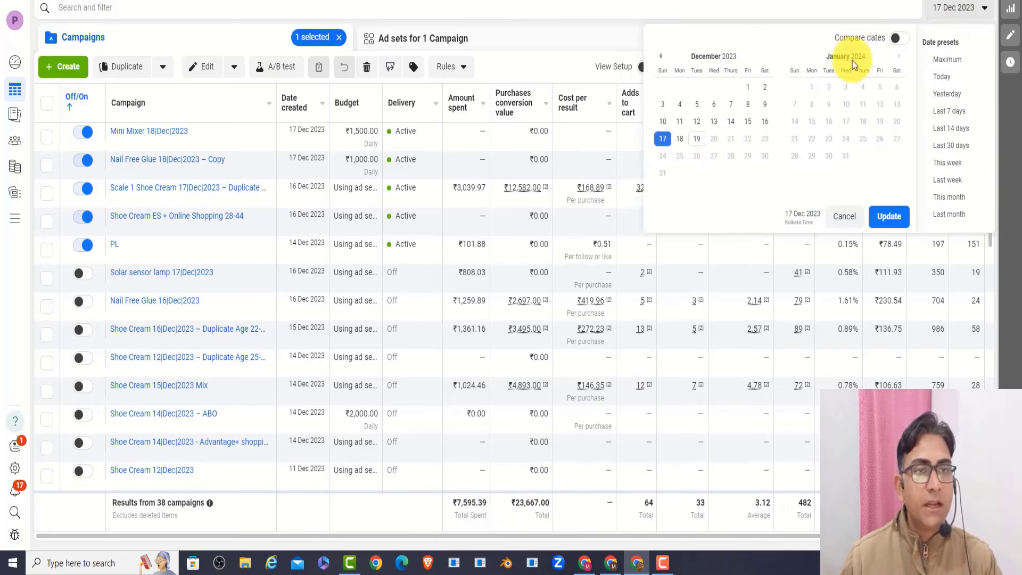
{"action": "left_click", "coordinate": [681, 140]}
{"action": "left_click", "coordinate": [887, 217]}
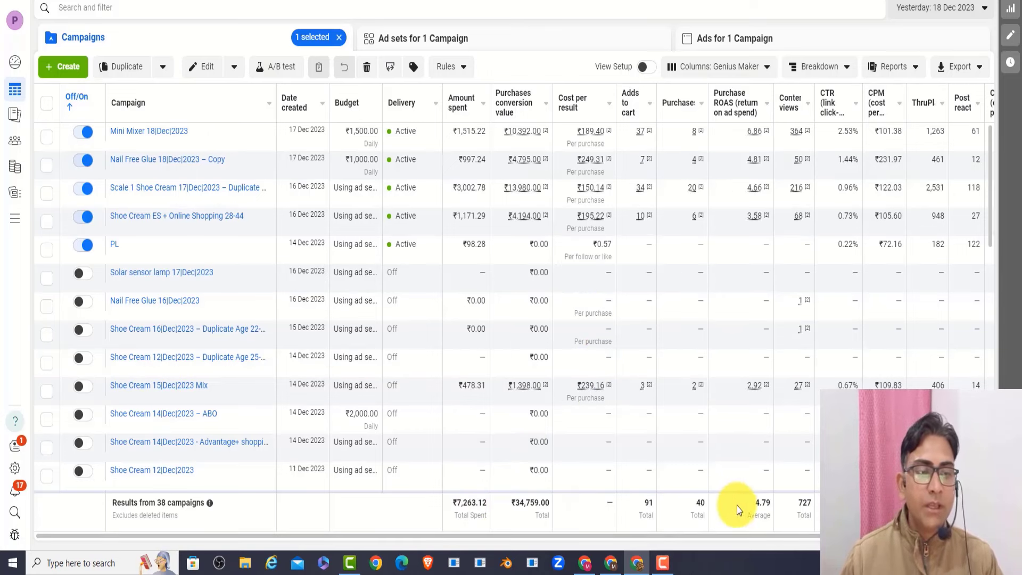
{"action": "left_click_drag", "start_coordinate": [762, 506], "coordinate": [737, 510]}
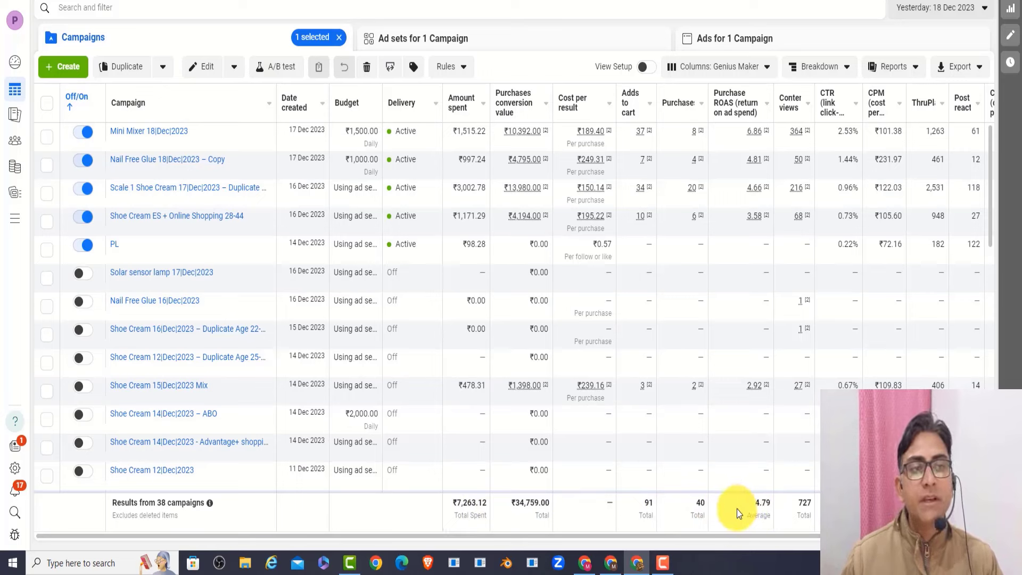
- Set the report date to 19 Dec 2023 and check the day's total purchases and average ROAS
{"action": "left_click", "coordinate": [964, 14]}
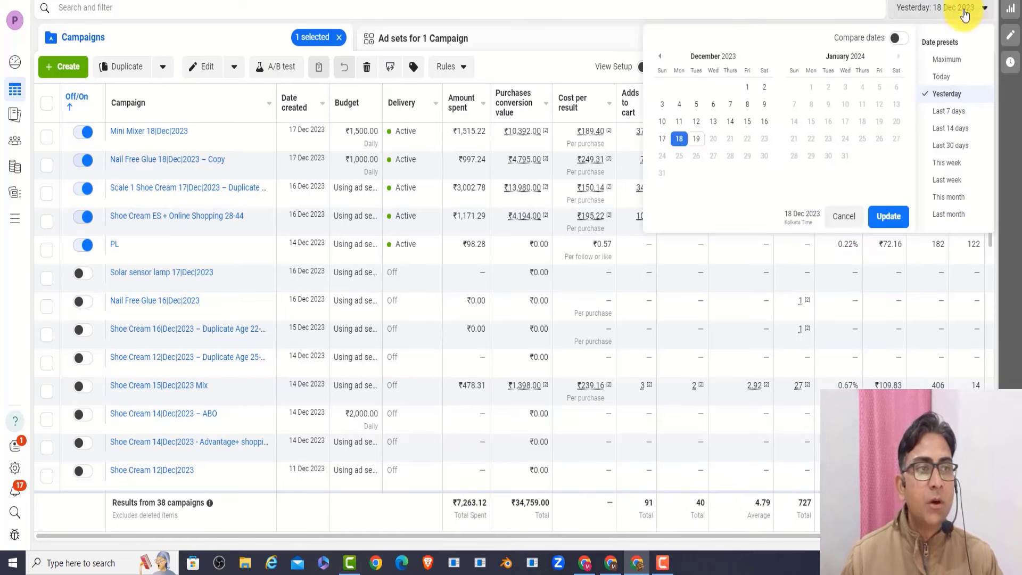
{"action": "left_click", "coordinate": [695, 139]}
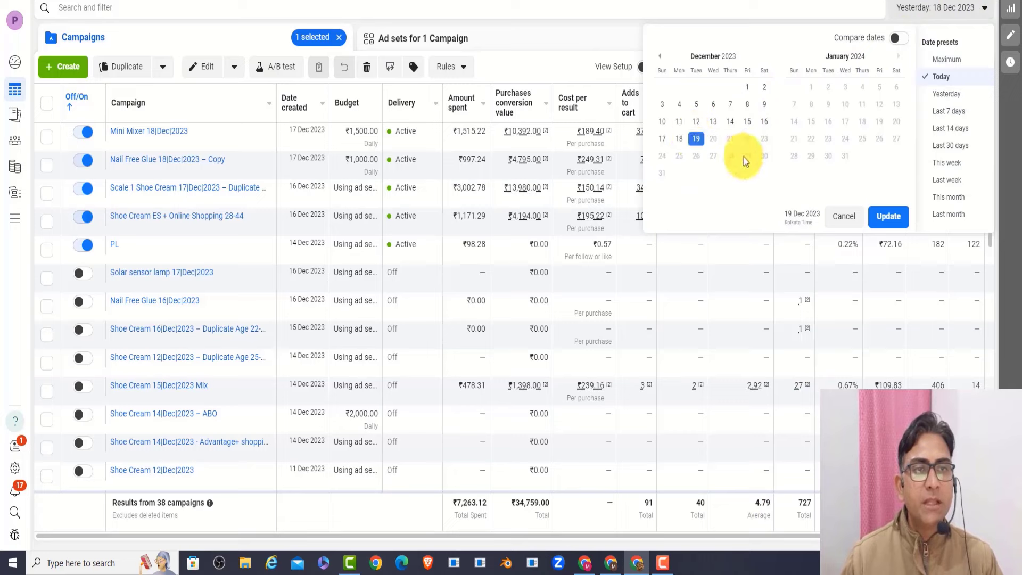
{"action": "left_click", "coordinate": [887, 216]}
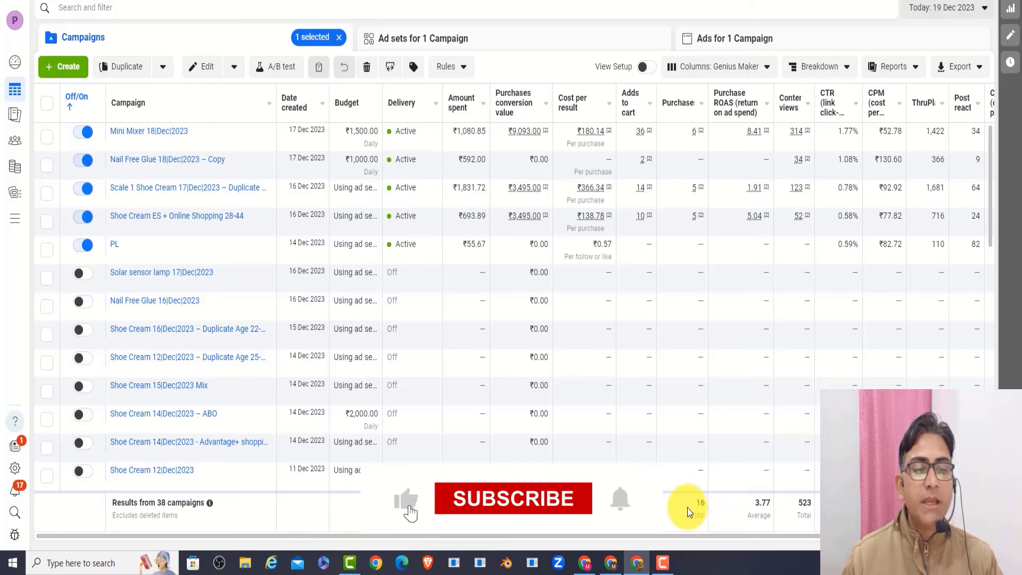
{"action": "left_click", "coordinate": [729, 512]}
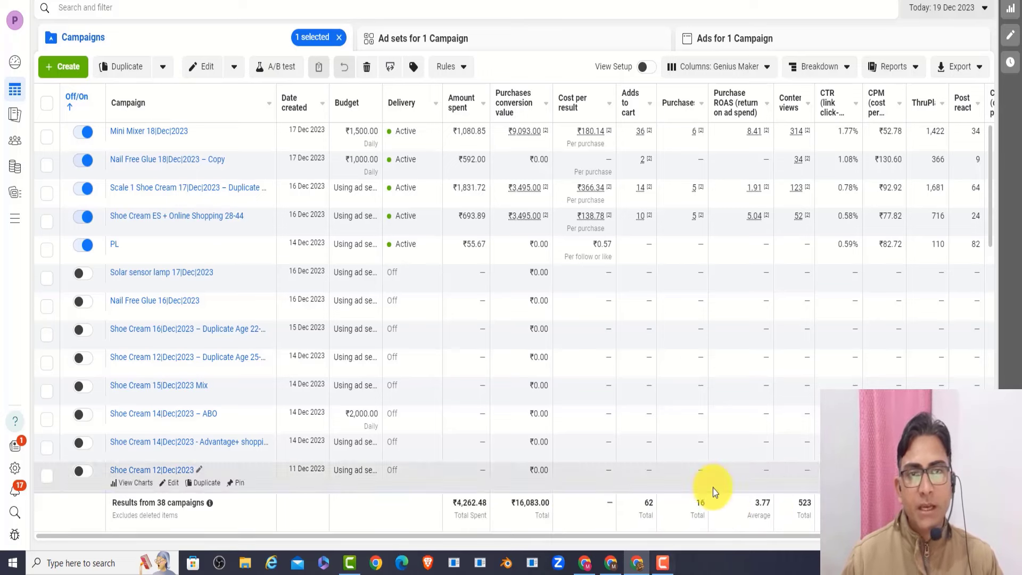
- Clear the Shoe Organizer campaign selection and look over the full campaign list
{"action": "left_click", "coordinate": [338, 36]}
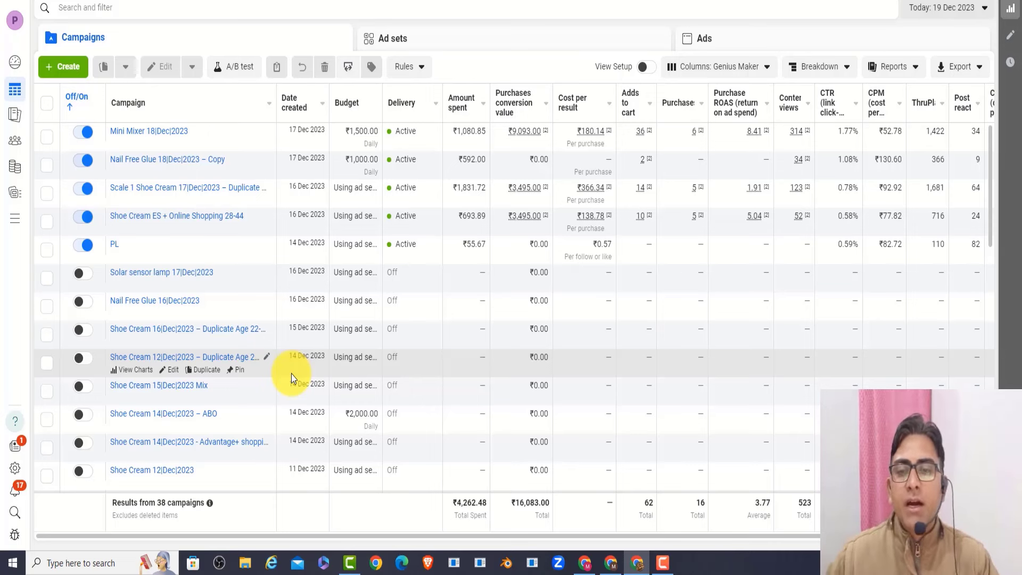
{"action": "scroll", "coordinate": [292, 374], "scroll_direction": "down", "scroll_amount": 2}
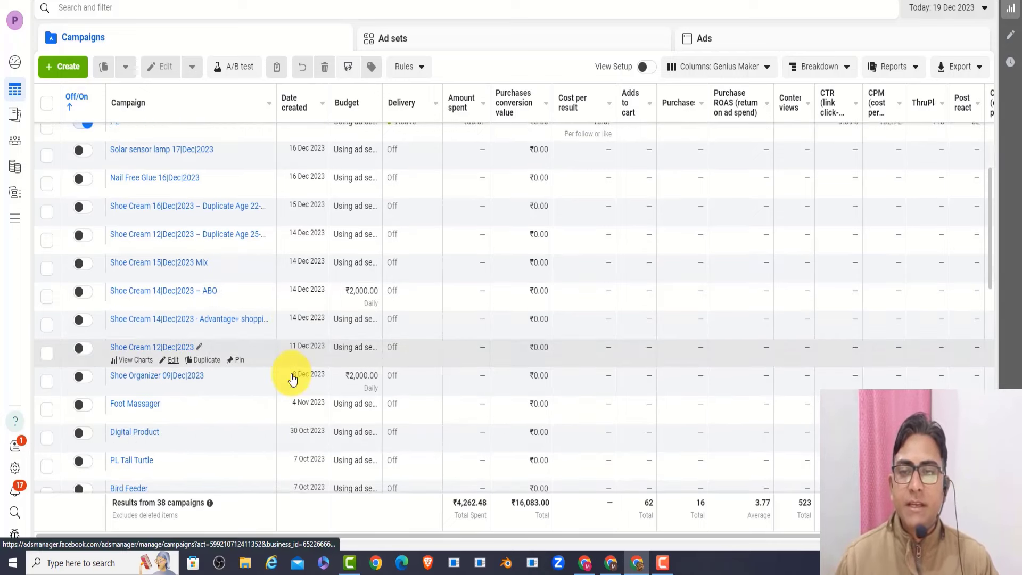
{"action": "scroll", "coordinate": [292, 377], "scroll_direction": "up", "scroll_amount": 3}
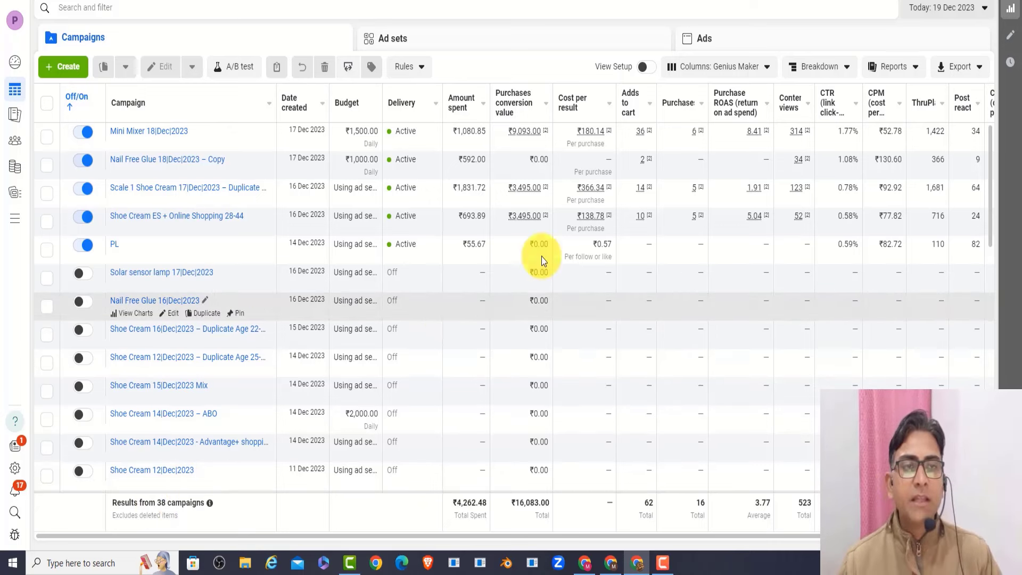
- Set the report period to 9 Dec 2023 - 19 Dec 2023 and check the total amount spent across all campaigns
{"action": "left_click", "coordinate": [927, 14]}
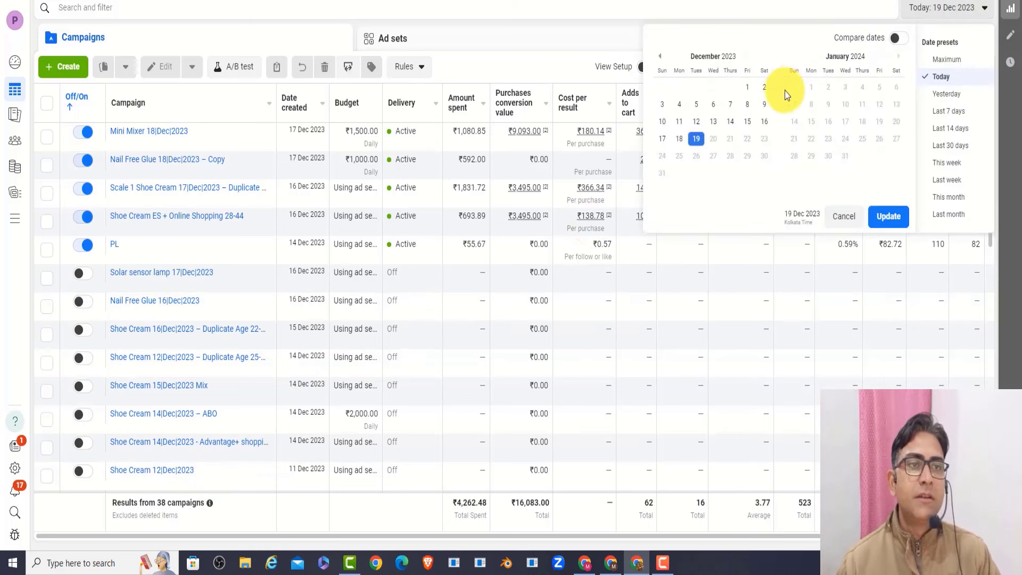
{"action": "left_click", "coordinate": [765, 104]}
{"action": "left_click", "coordinate": [696, 138]}
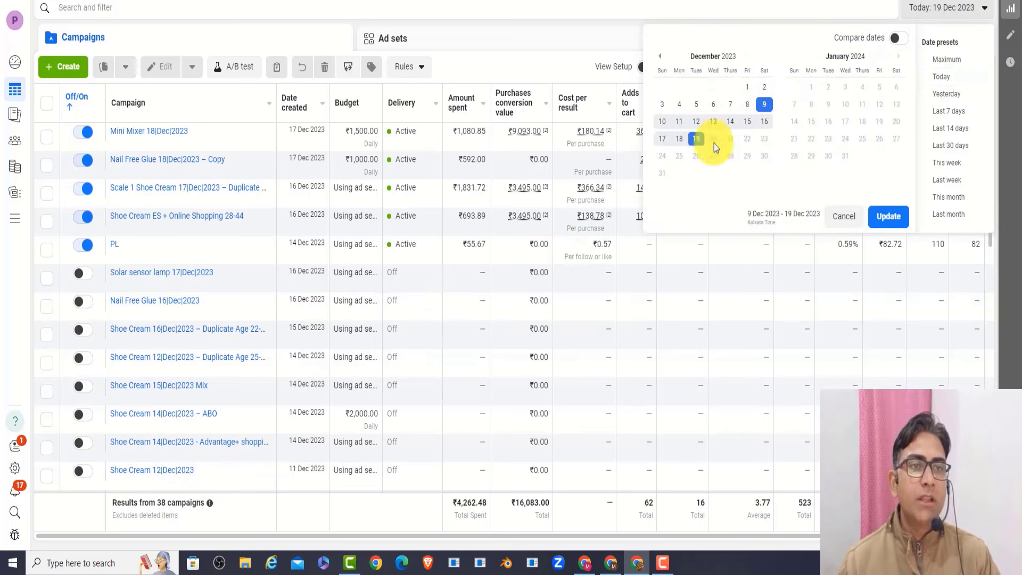
{"action": "left_click", "coordinate": [883, 218]}
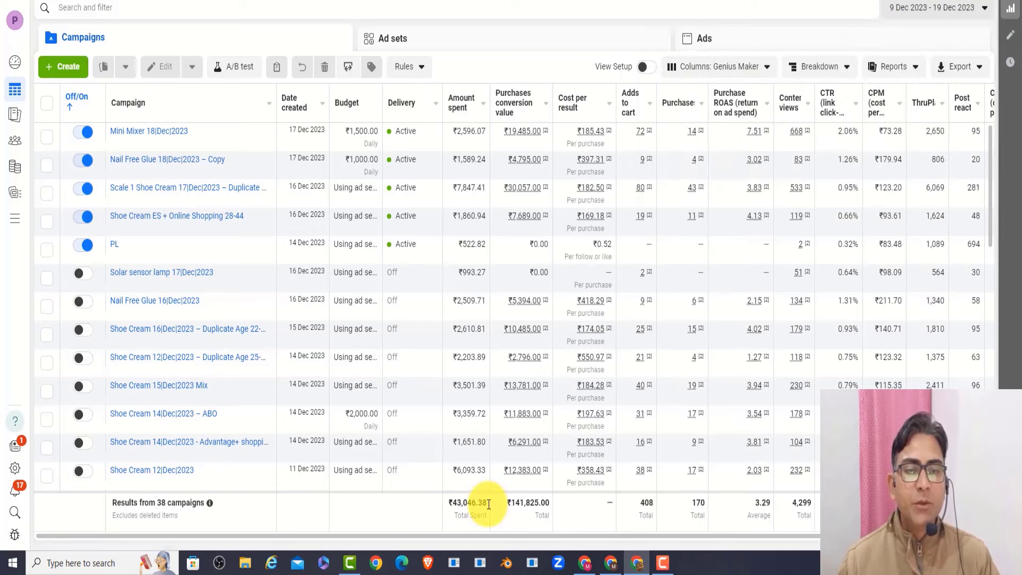
{"action": "left_click_drag", "start_coordinate": [481, 506], "coordinate": [433, 513]}
{"action": "left_click", "coordinate": [425, 509]}
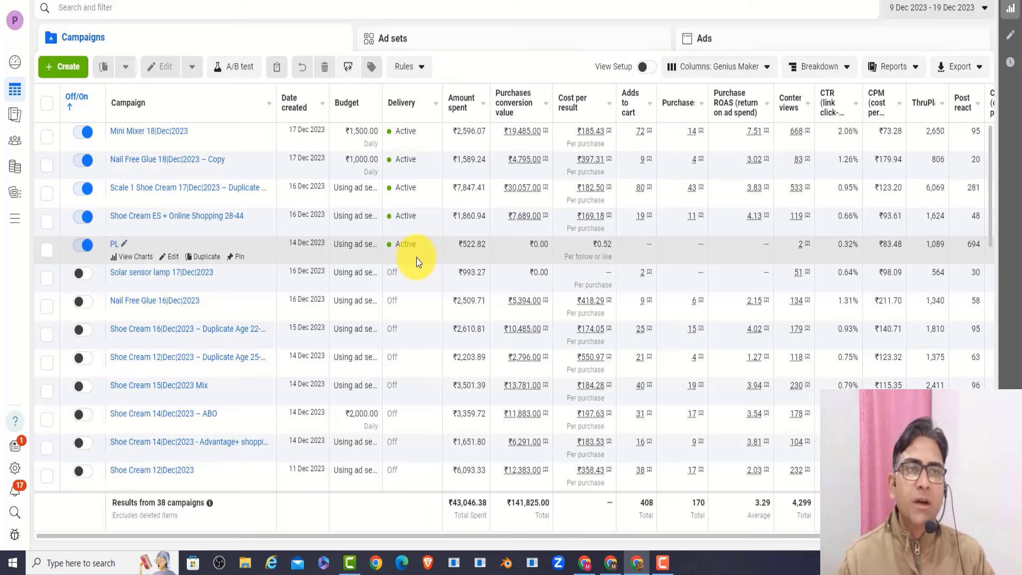
{"action": "left_click", "coordinate": [803, 0]}
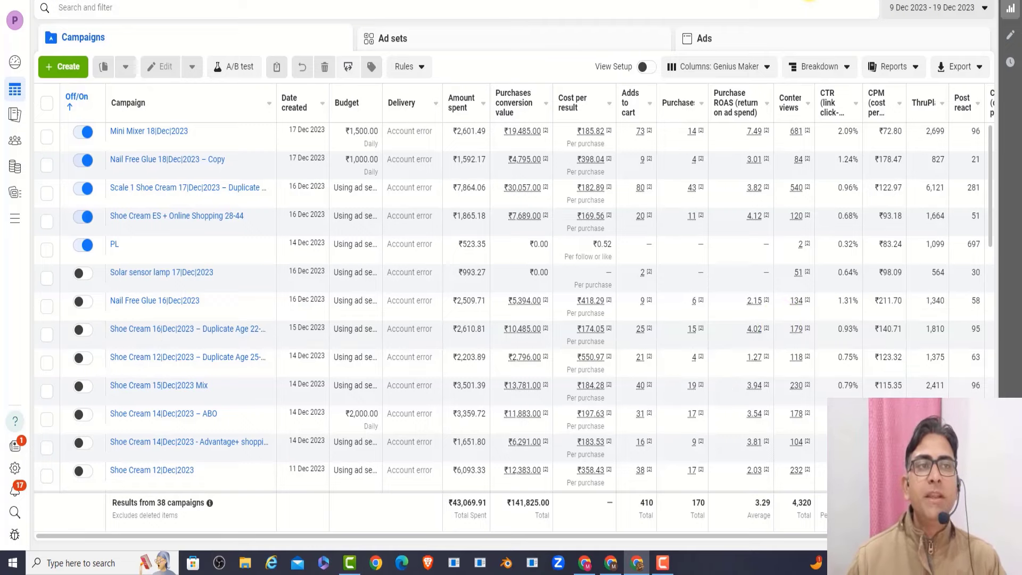
{"action": "left_click", "coordinate": [809, 1]}
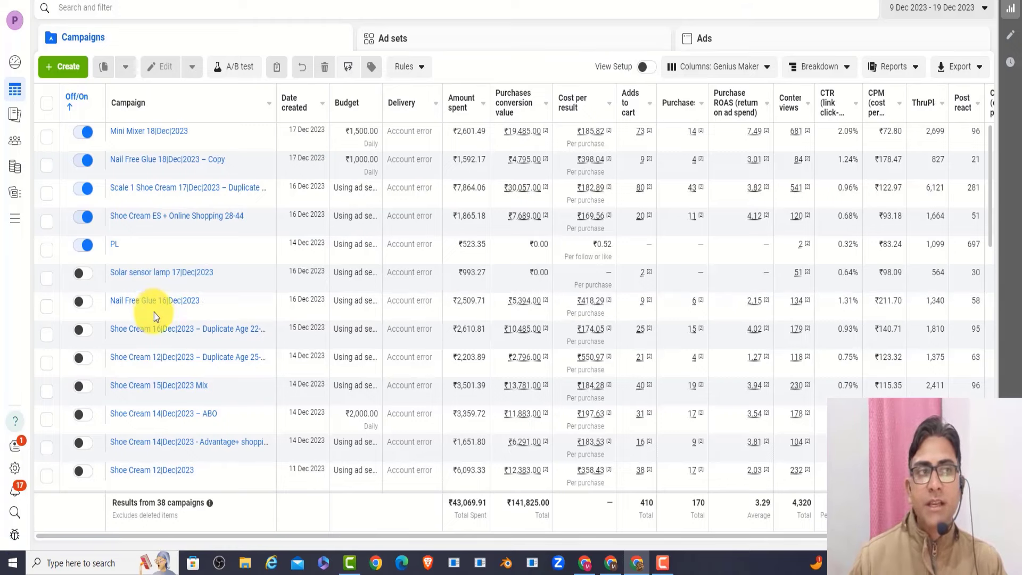
{"action": "mouse_move", "coordinate": [188, 319]}
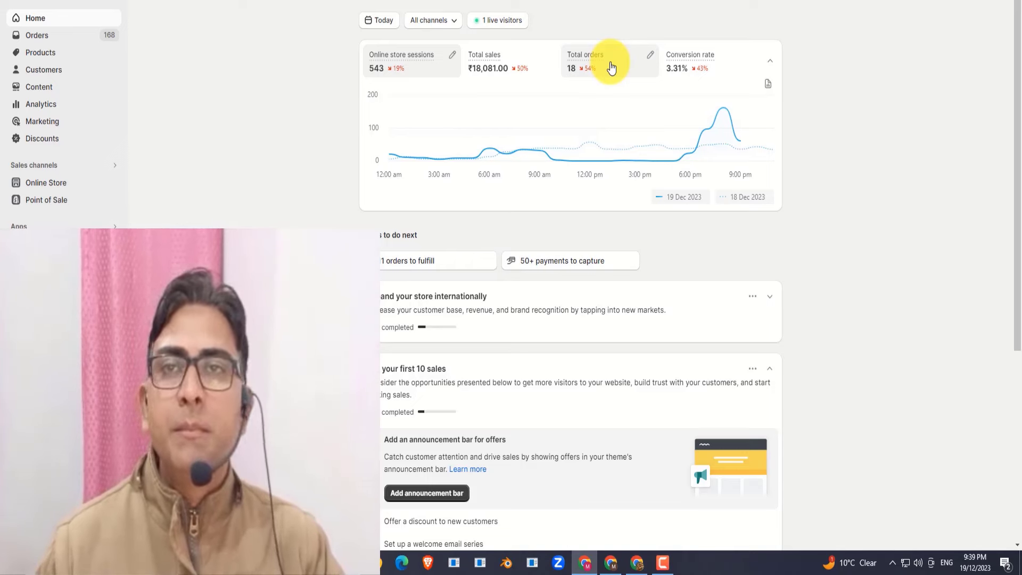
- In the Shopify home dashboard, show sales and orders for 9 to 19 December 2023, and reload the page
{"action": "left_click", "coordinate": [375, 22]}
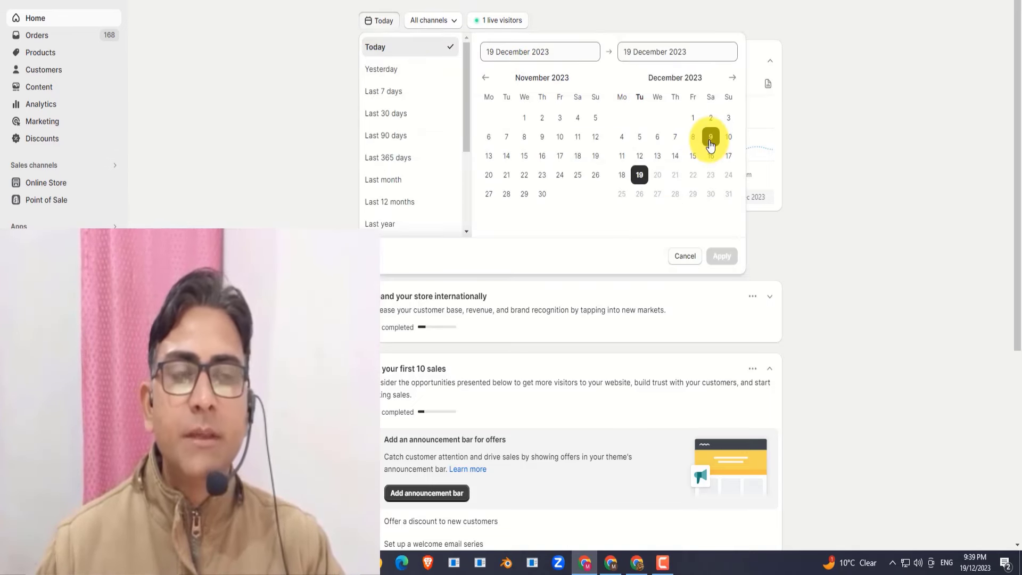
{"action": "left_click", "coordinate": [710, 140]}
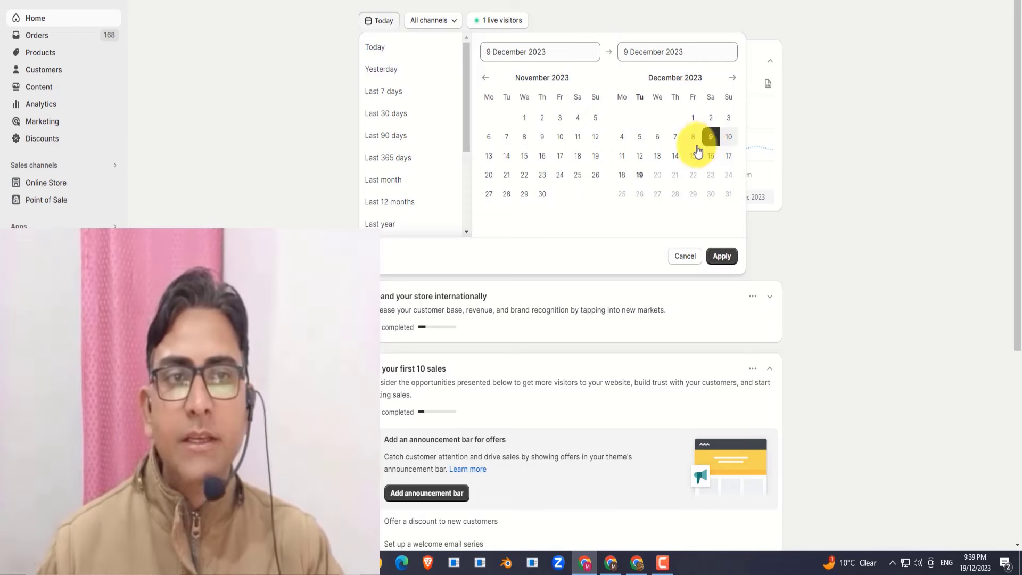
{"action": "left_click", "coordinate": [640, 175]}
{"action": "left_click", "coordinate": [722, 256]}
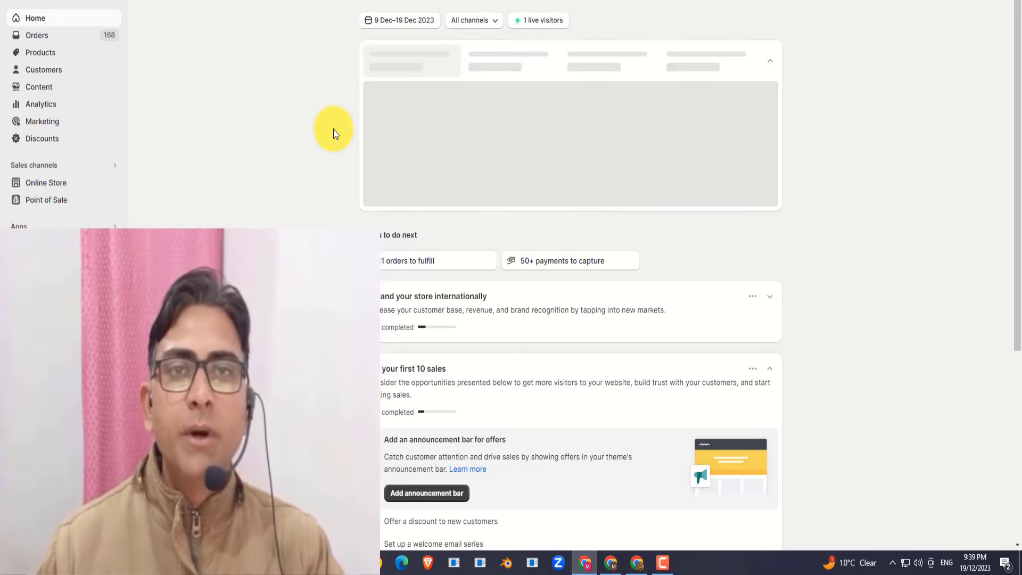
{"action": "right_click", "coordinate": [211, 93]}
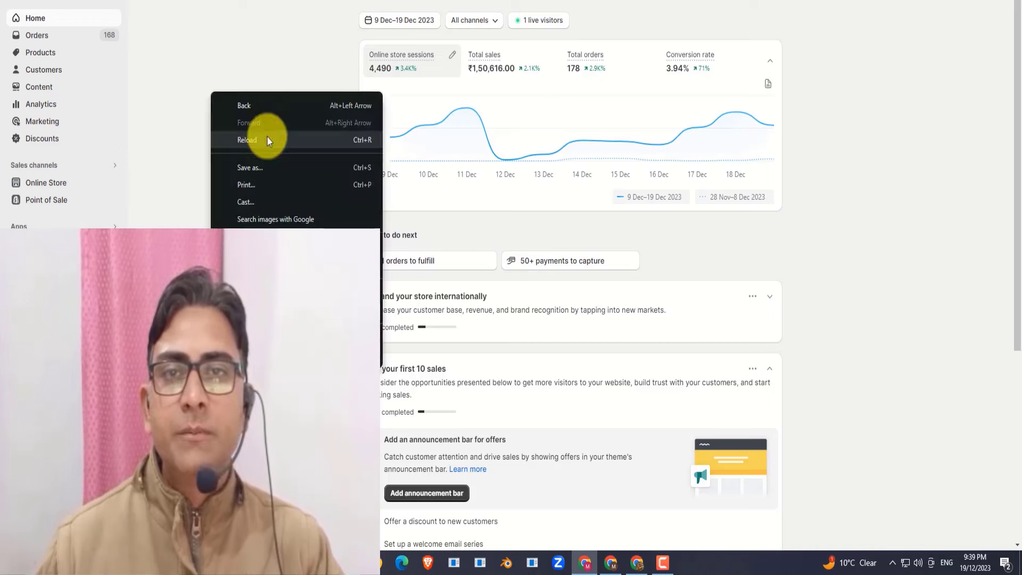
{"action": "left_click", "coordinate": [266, 48]}
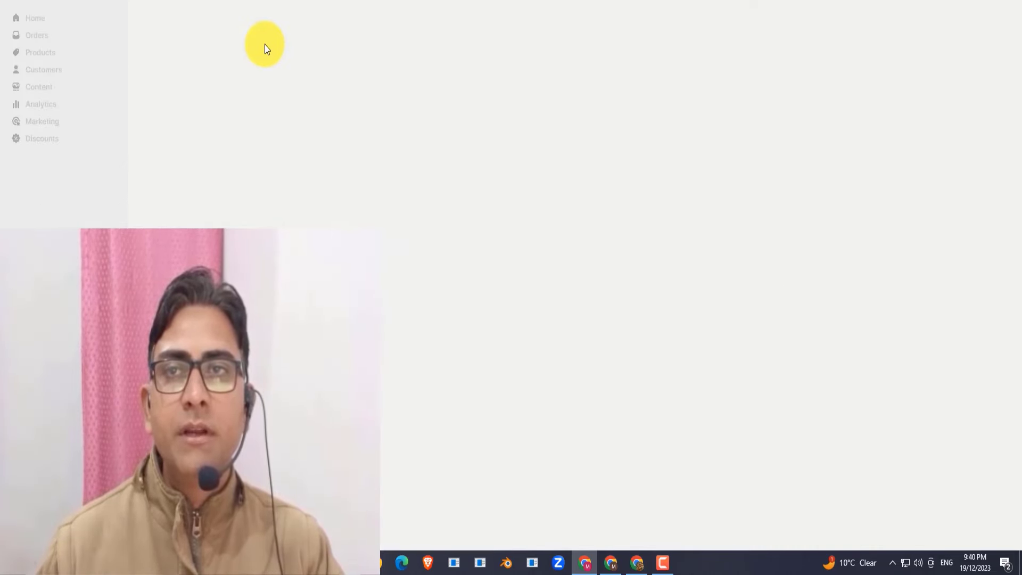